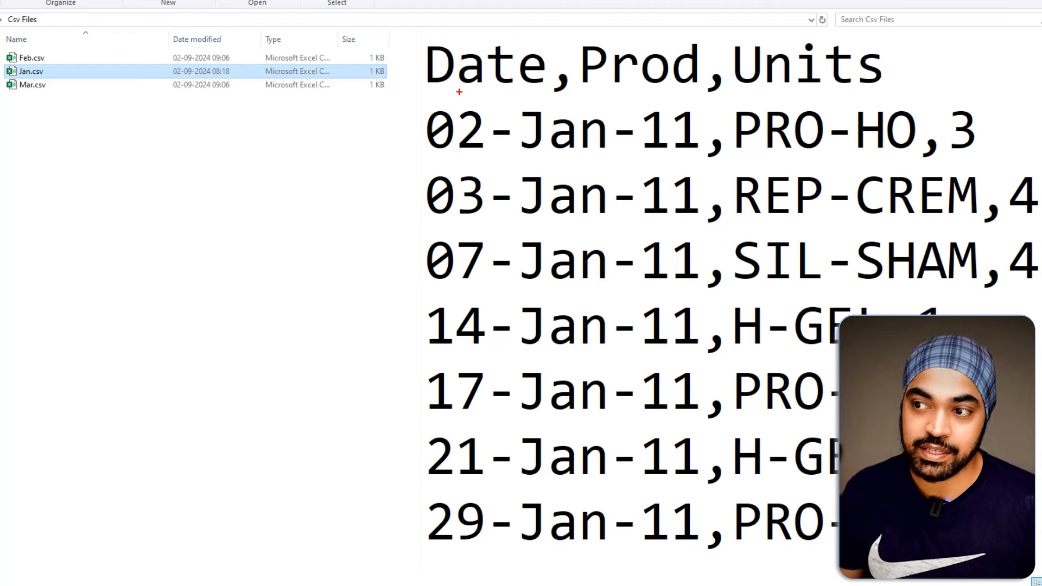
Examine the column headers in the Jan.csv preview and the leading rows in the Mar.csv preview.
drag(459, 92, 506, 86)
drag(648, 91, 682, 89)
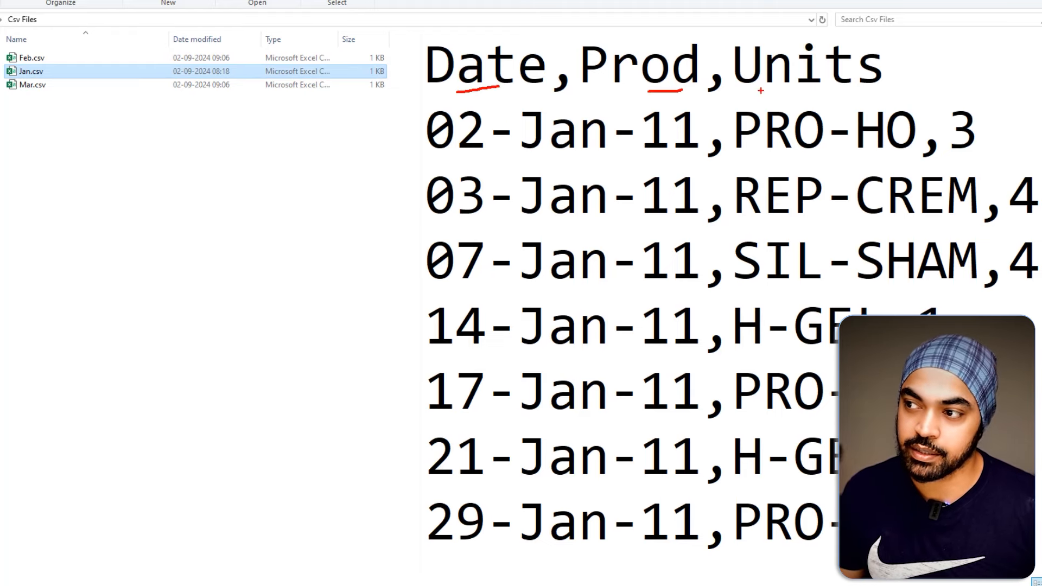
drag(760, 90, 800, 91)
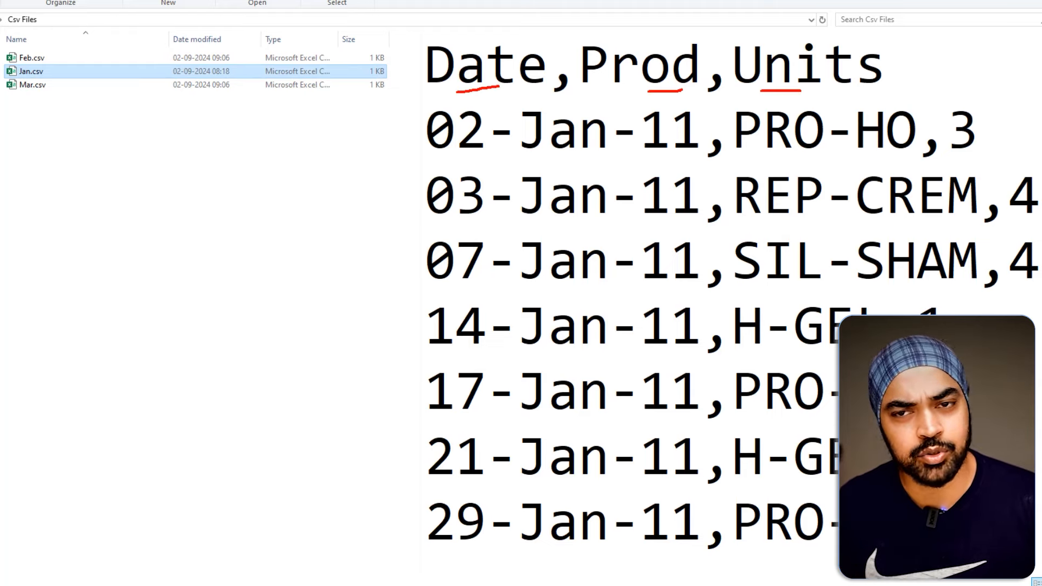
click(30, 86)
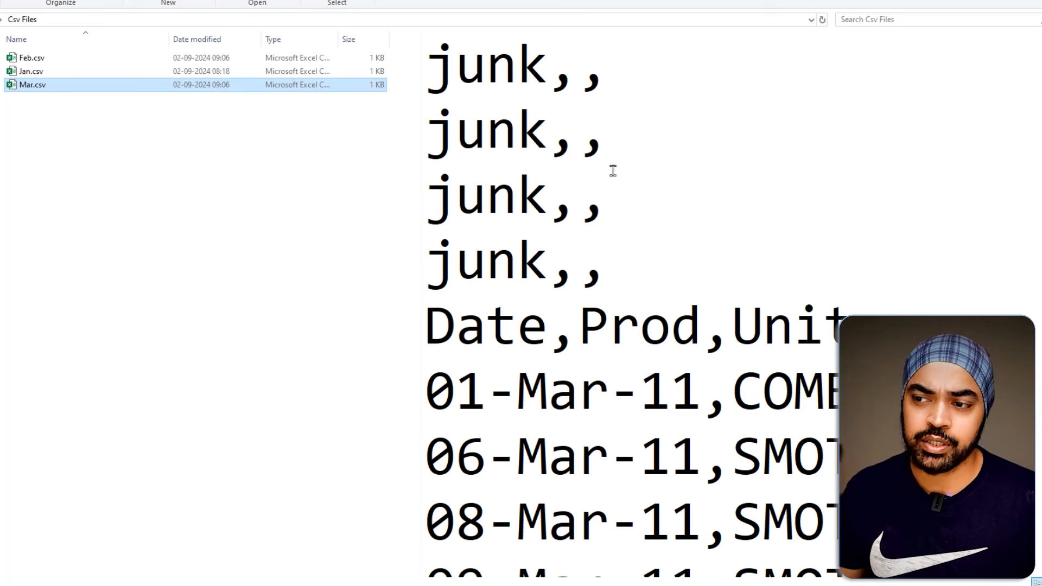
drag(421, 41, 630, 280)
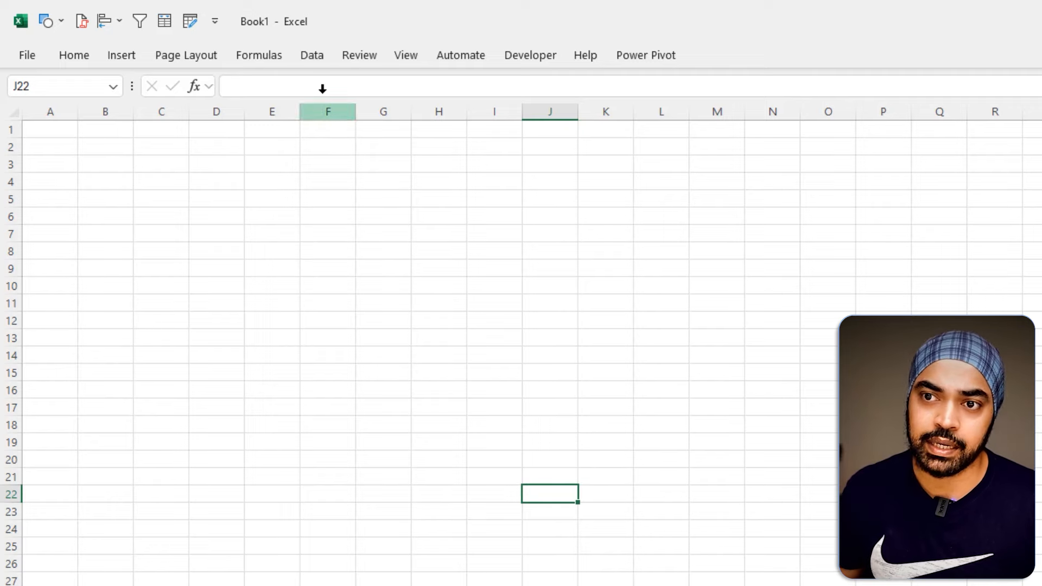
Import data from a folder into the Excel workbook, choosing the Csv Files folder on the Desktop as the source.
click(312, 57)
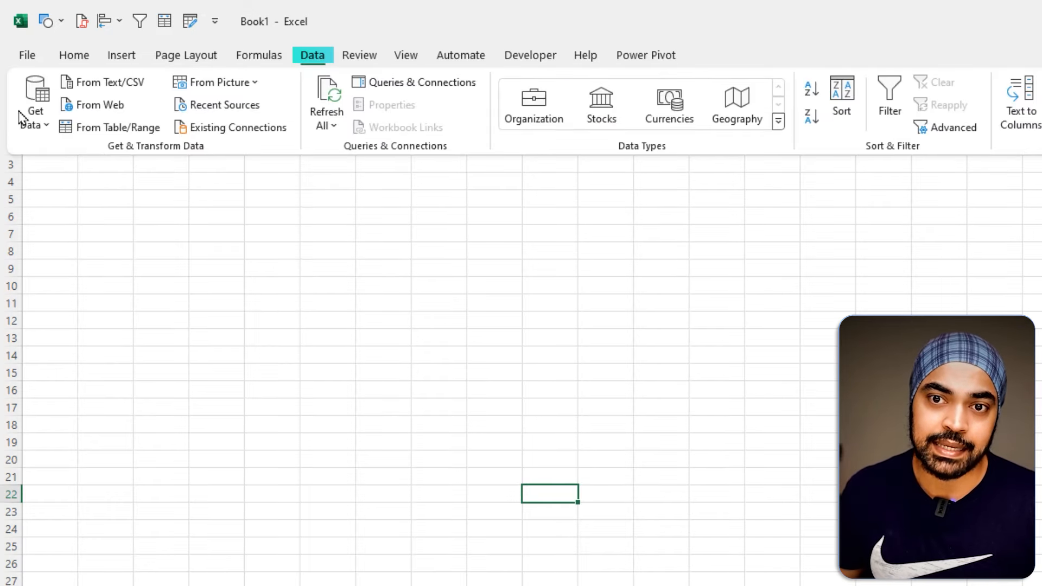
click(29, 115)
click(68, 155)
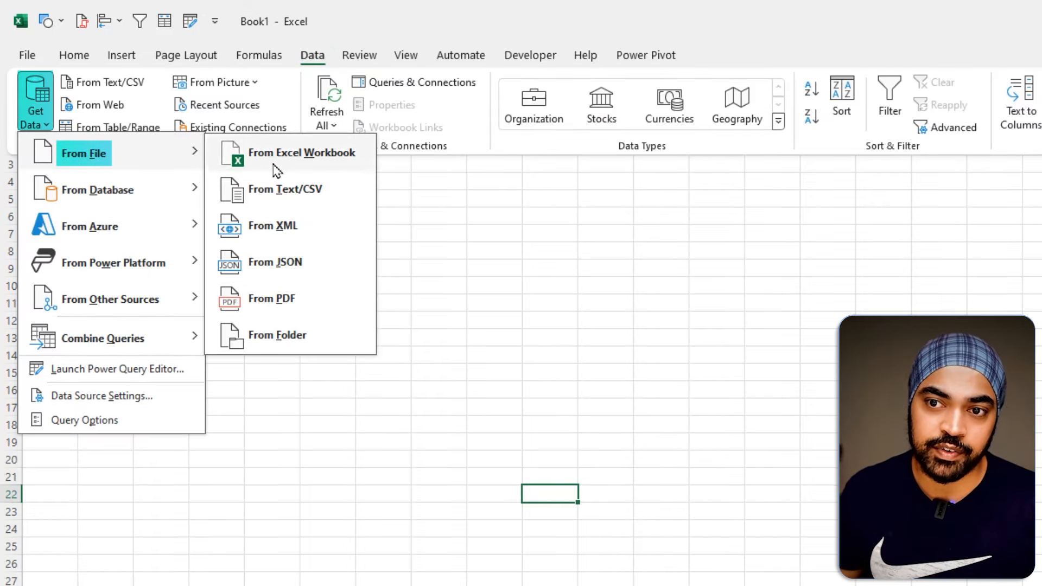
click(282, 335)
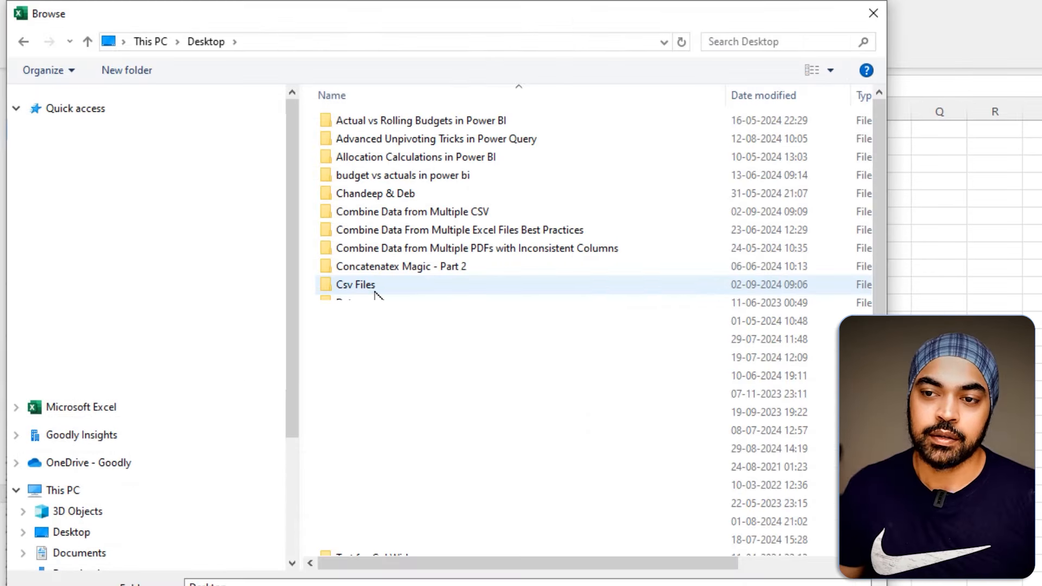
double_click(368, 293)
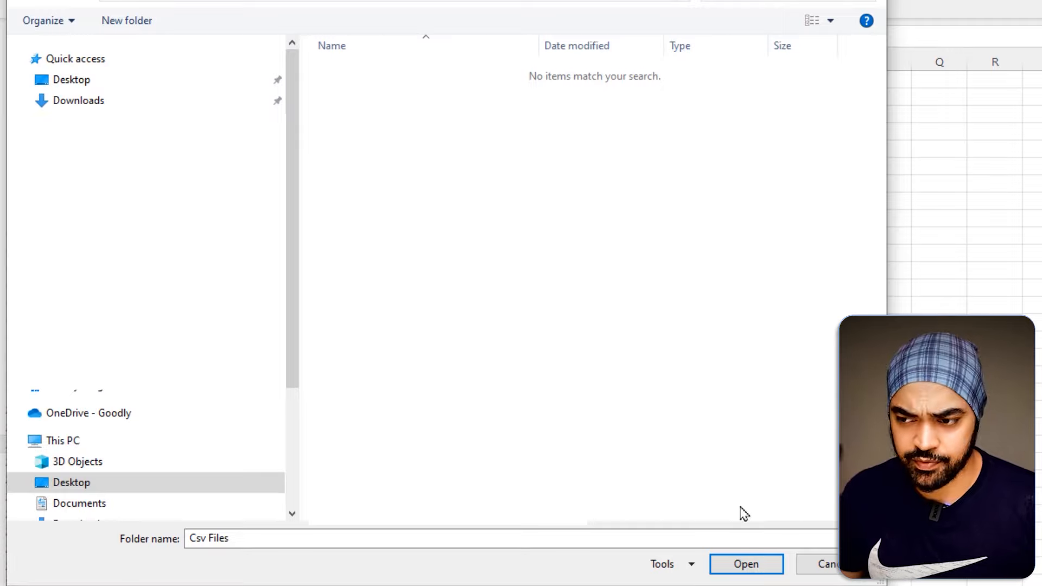
click(743, 564)
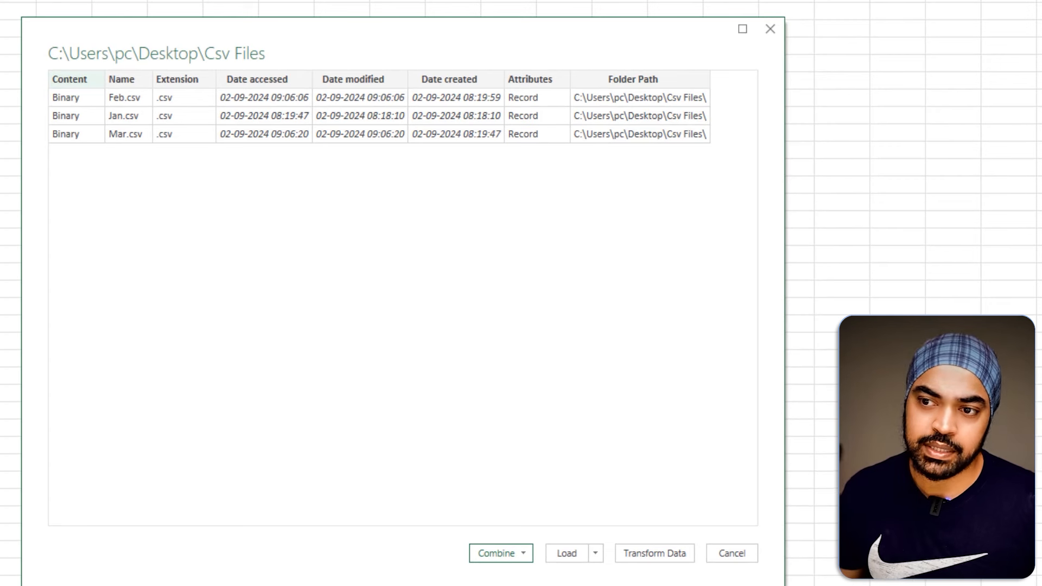
Open the folder's file list for transformation in the Power Query Editor.
mouse_move(145, 96)
mouse_down()
mouse_move(156, 85)
mouse_move(161, 120)
mouse_up()
mouse_move(614, 532)
mouse_down()
mouse_move(646, 580)
mouse_move(699, 513)
mouse_move(616, 528)
mouse_up()
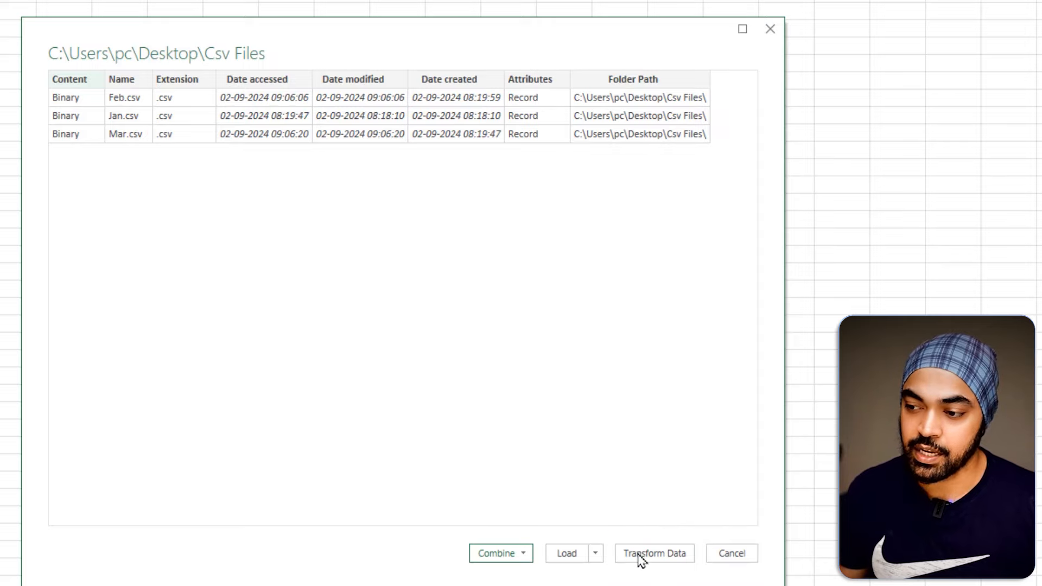
click(641, 556)
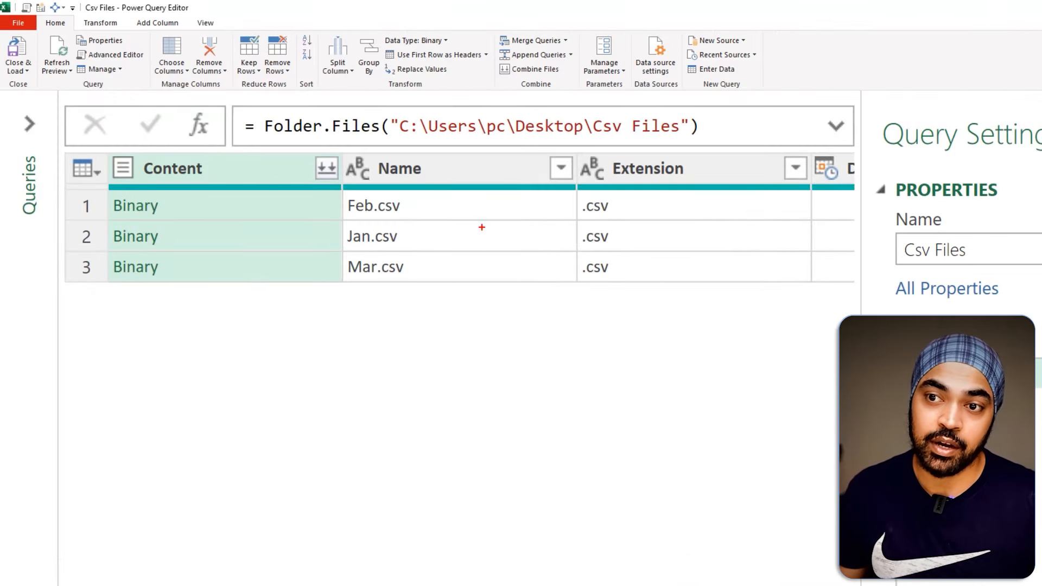
Review the source folder path and file names, and preview the binary for Feb.csv in the Content column.
drag(400, 138, 673, 139)
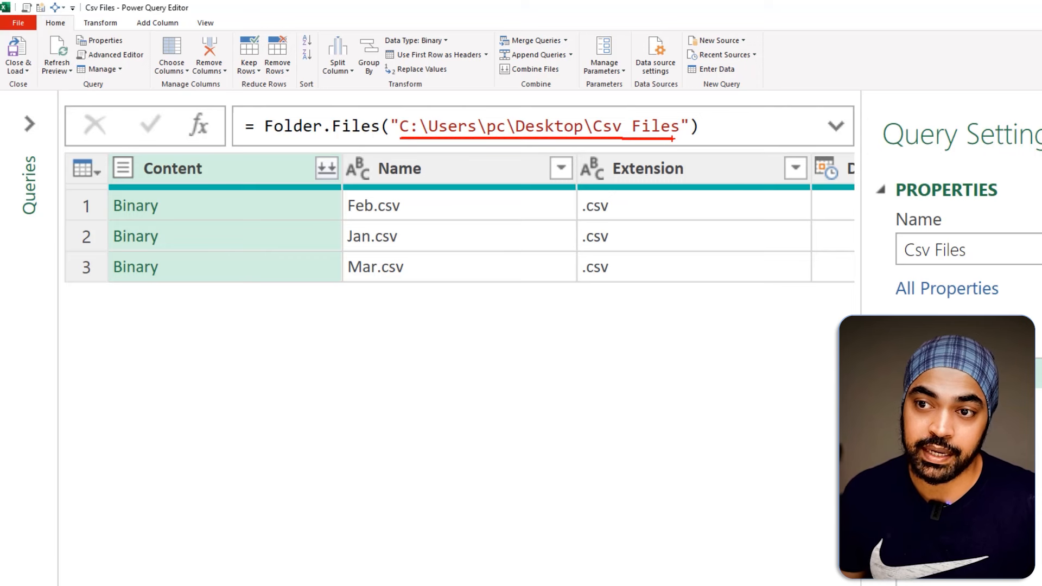
drag(416, 213, 443, 199)
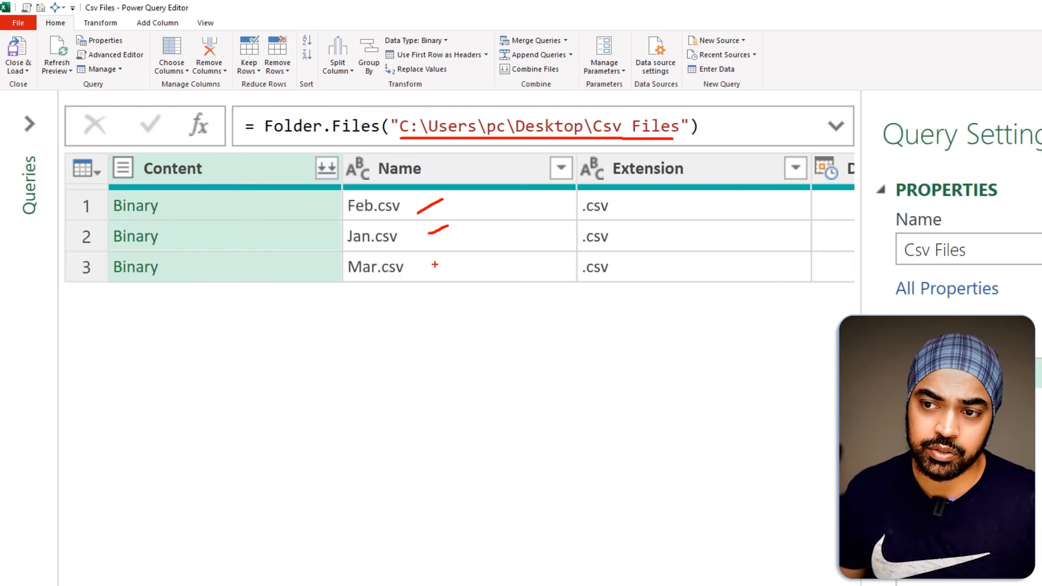
drag(435, 265, 461, 257)
mouse_move(151, 186)
mouse_down()
mouse_move(83, 190)
mouse_move(168, 285)
mouse_move(156, 202)
mouse_up()
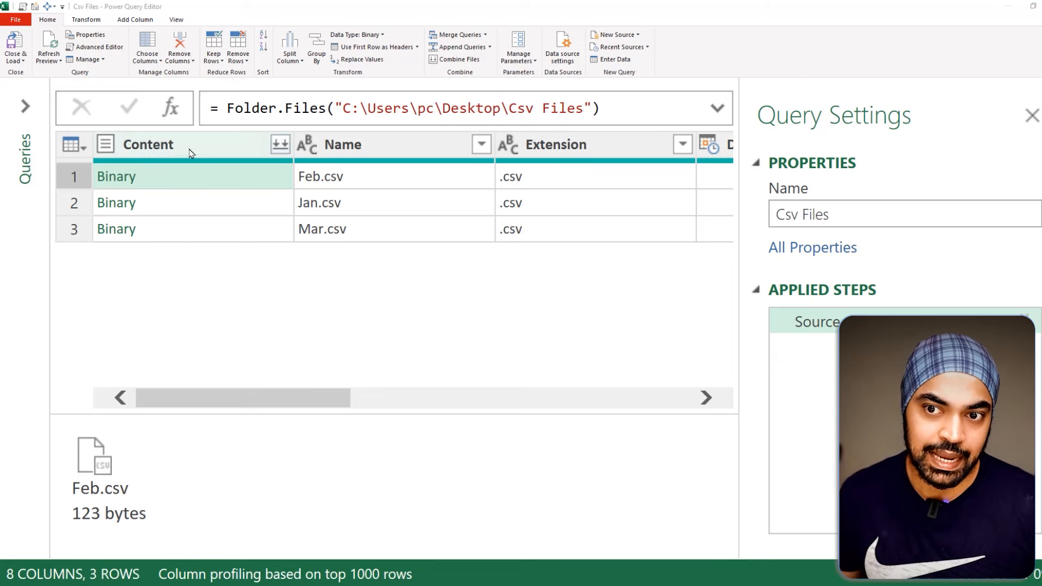
click(189, 149)
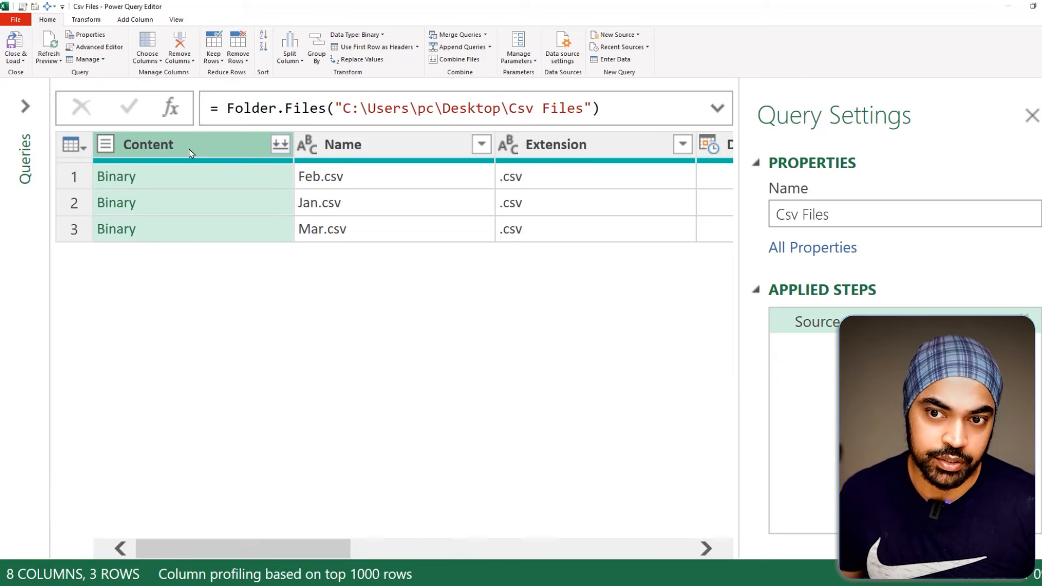
click(180, 178)
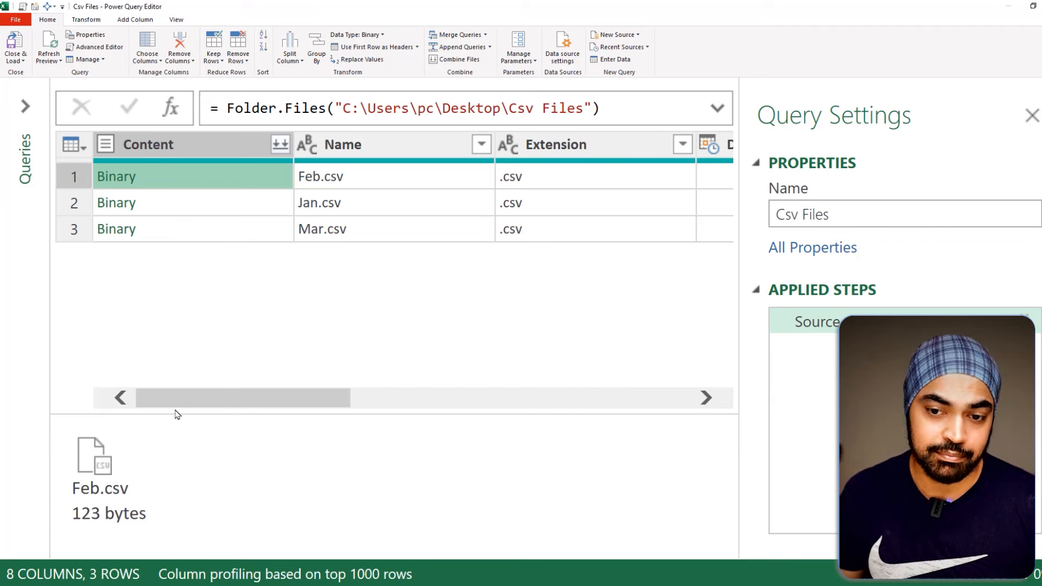
drag(176, 414, 185, 377)
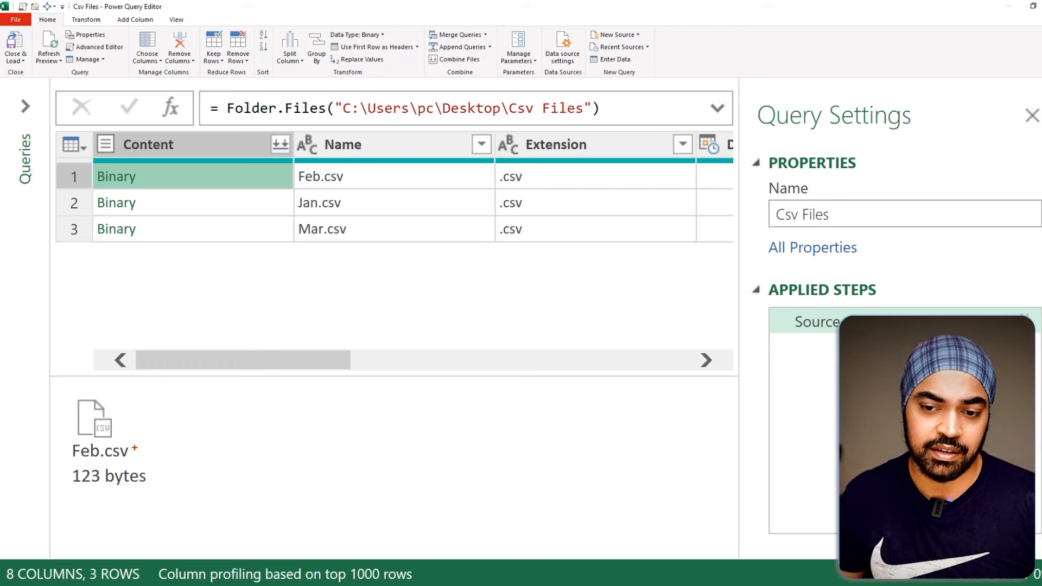
drag(134, 448, 172, 432)
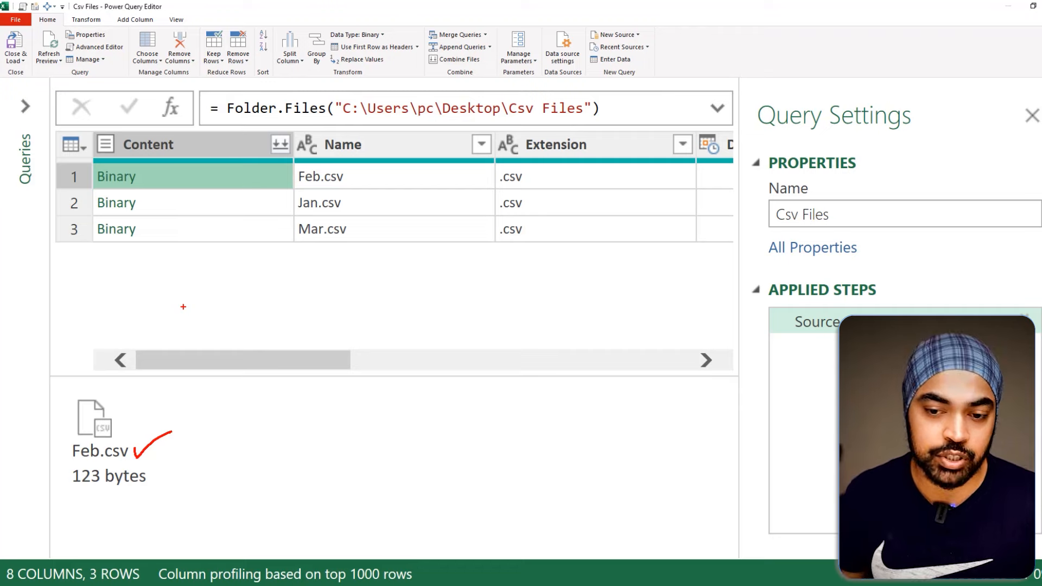
drag(118, 396, 47, 437)
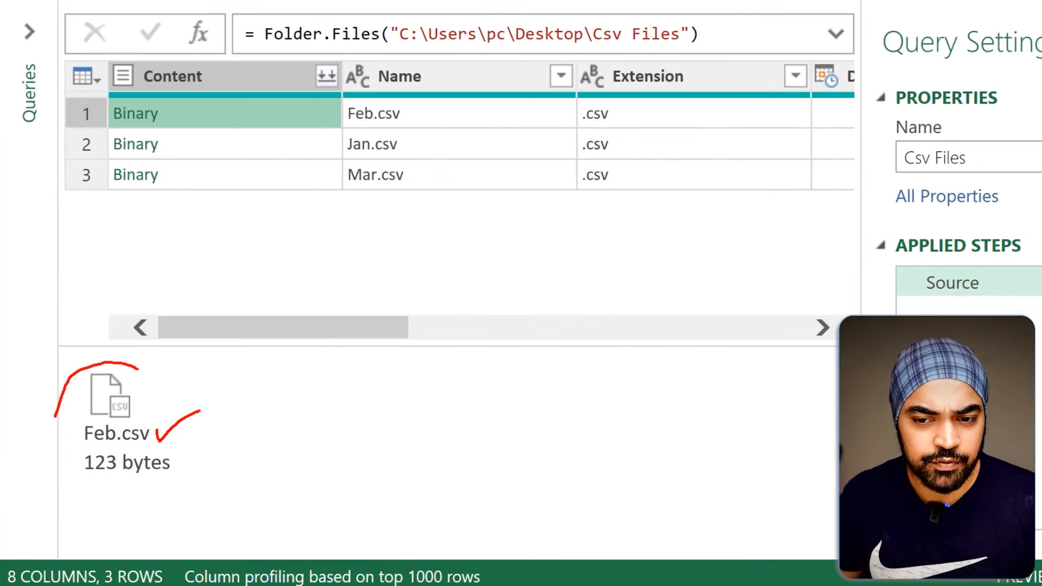
mouse_move(149, 372)
mouse_down()
mouse_move(146, 502)
mouse_move(52, 419)
mouse_up()
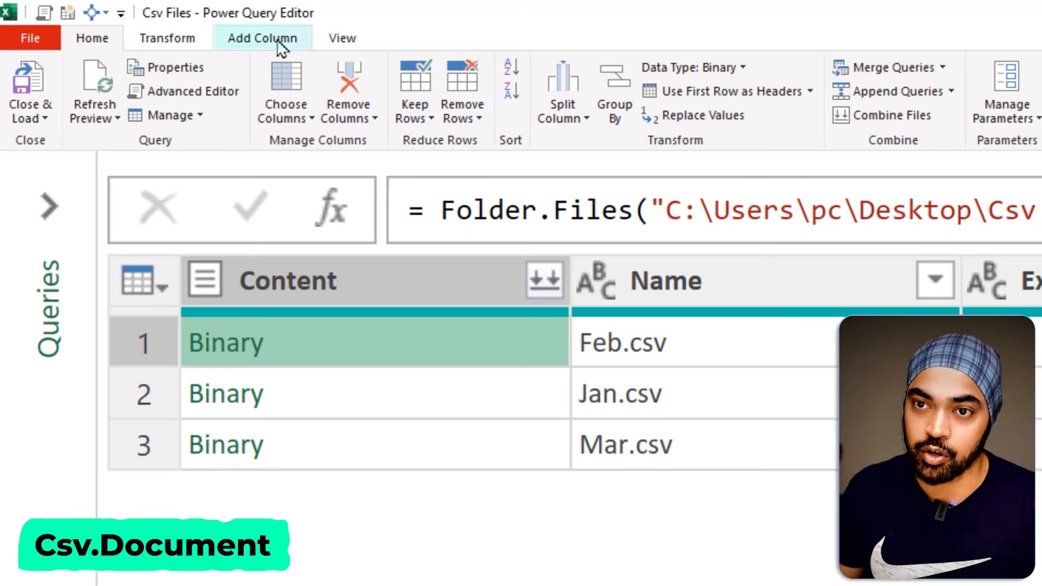
Start a custom column and begin its formula with the Csv.Document function.
click(278, 43)
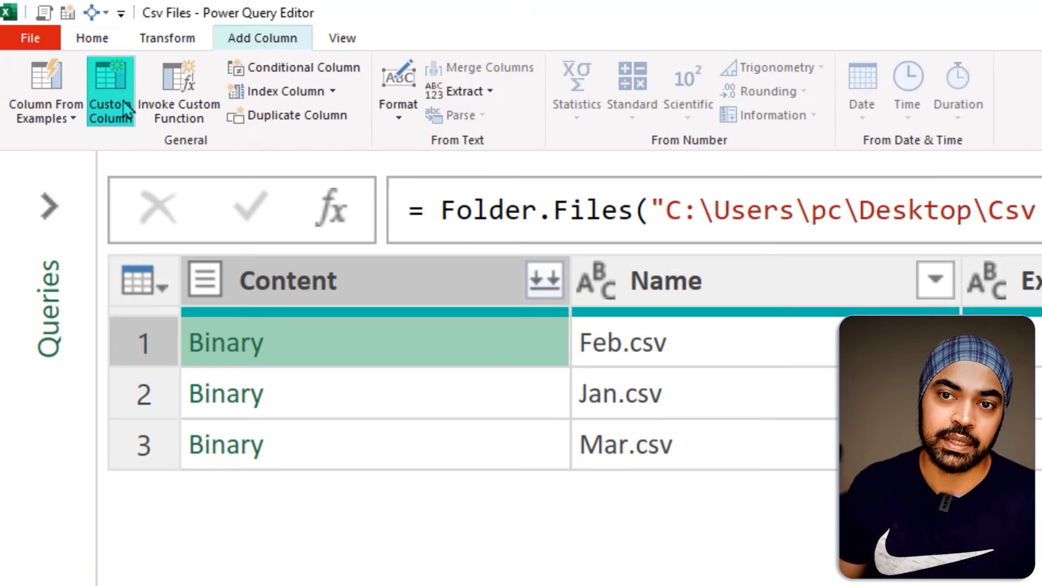
click(110, 91)
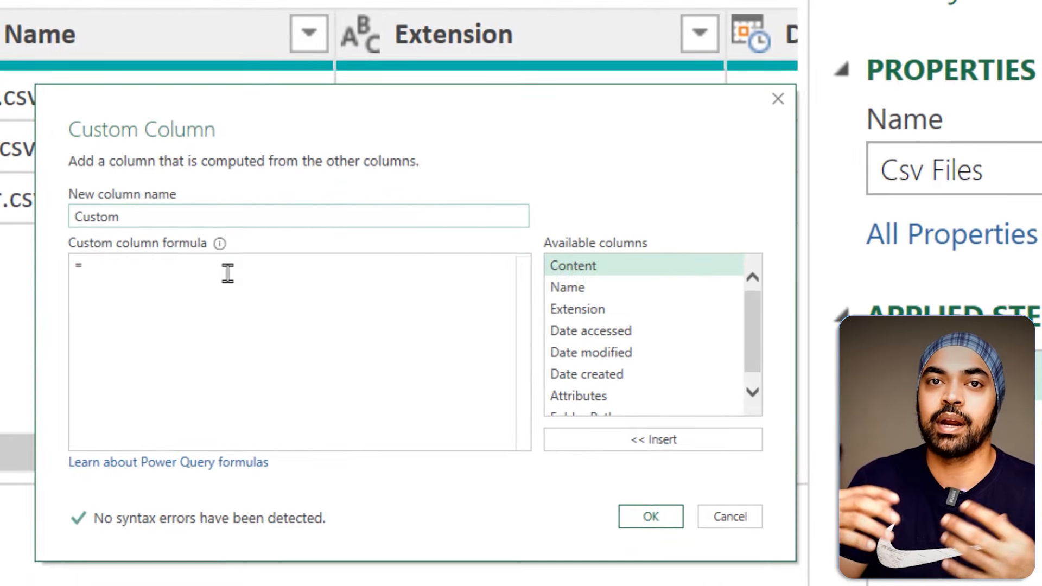
click(140, 261)
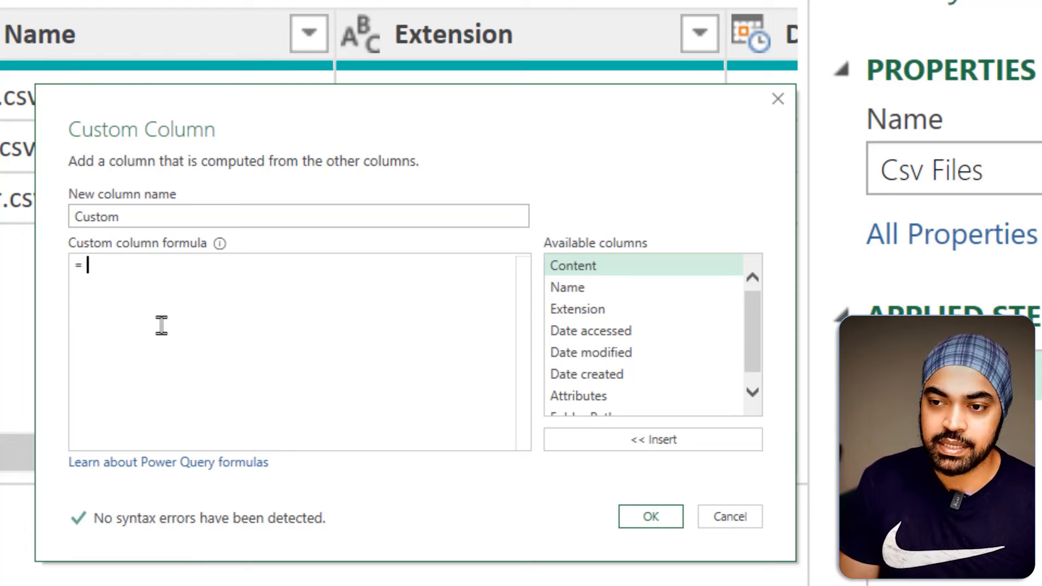
text(Cs)
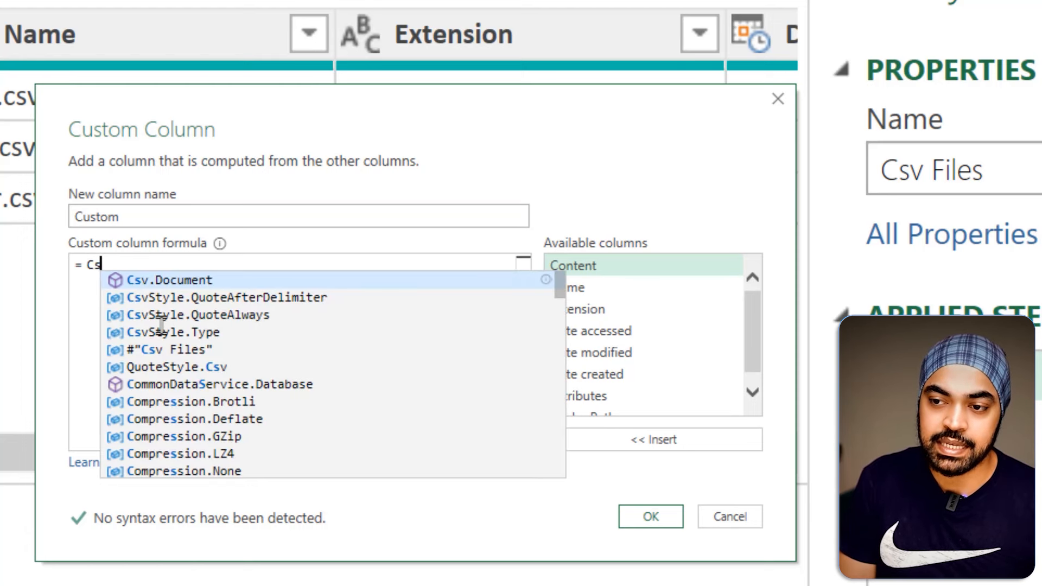
text(v.Do)
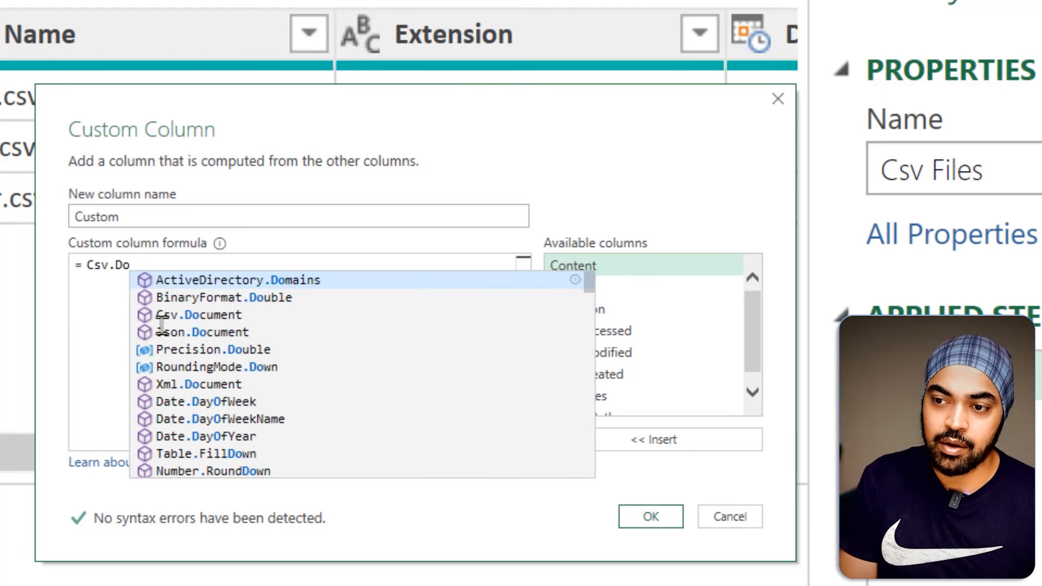
text(cument)
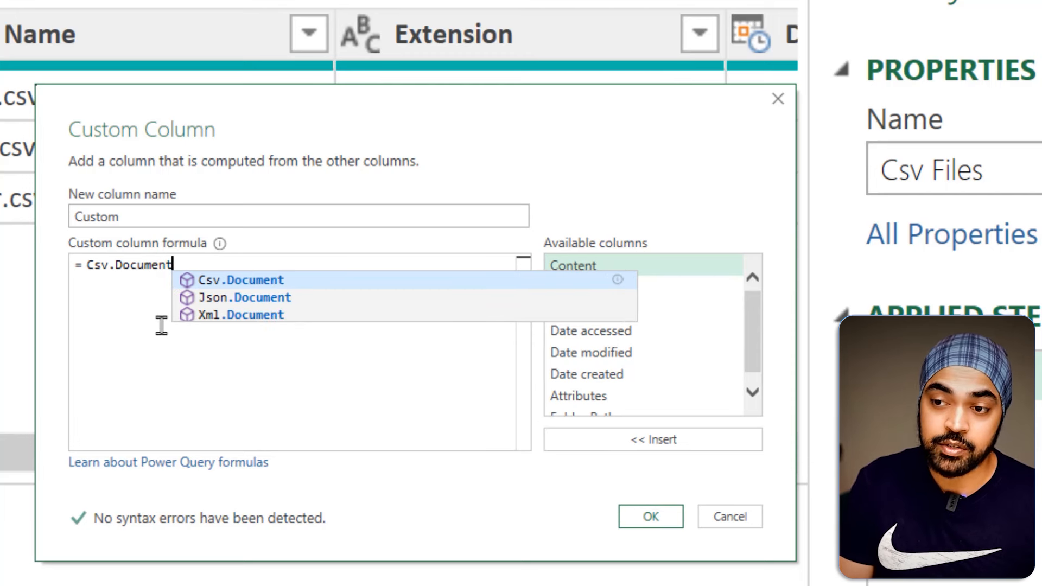
text(()
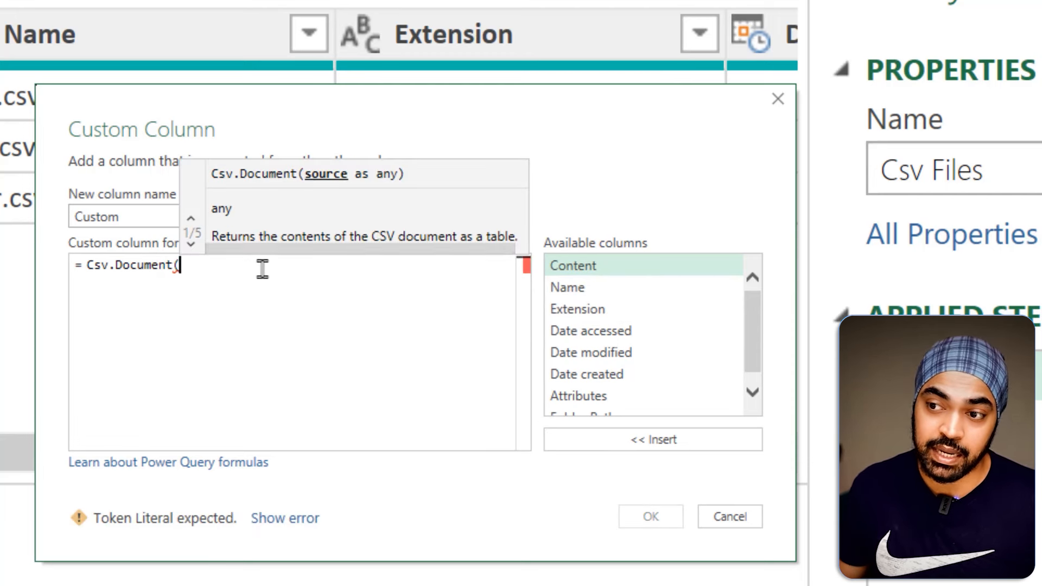
Complete the formula as Csv.Document([Content]) and create the custom column.
key(ctrl+2)
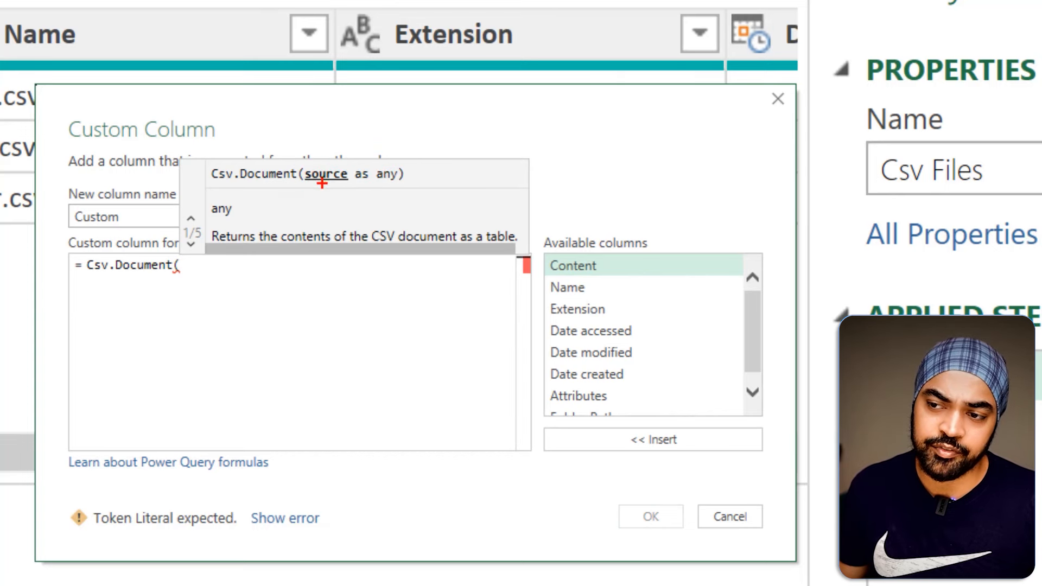
mouse_move(325, 179)
mouse_down()
mouse_move(266, 237)
mouse_move(219, 213)
mouse_move(175, 128)
mouse_move(189, 144)
mouse_up()
mouse_move(236, 60)
mouse_down()
mouse_move(253, 77)
mouse_move(282, 40)
mouse_up()
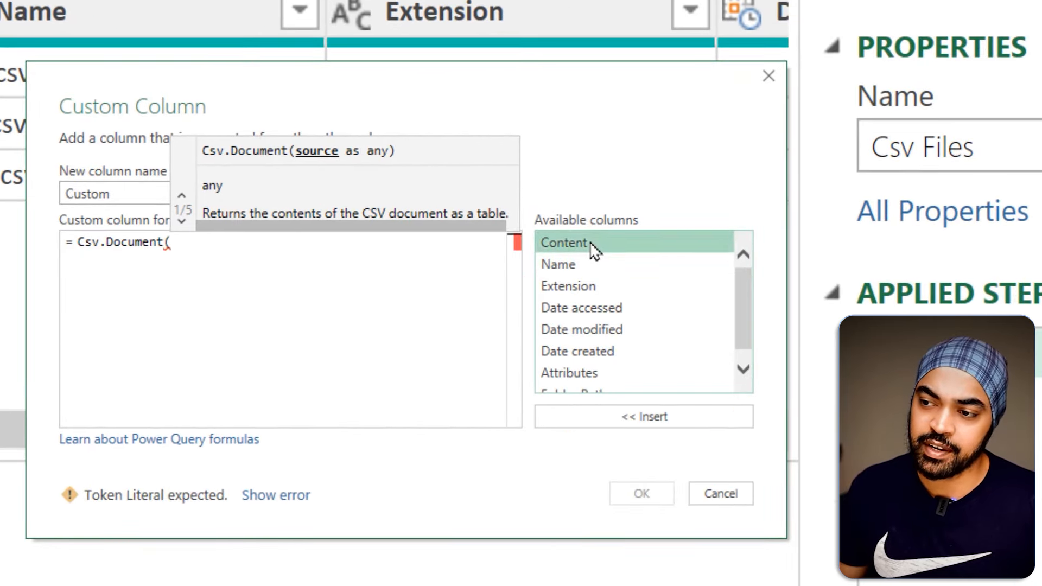
double_click(591, 245)
text())
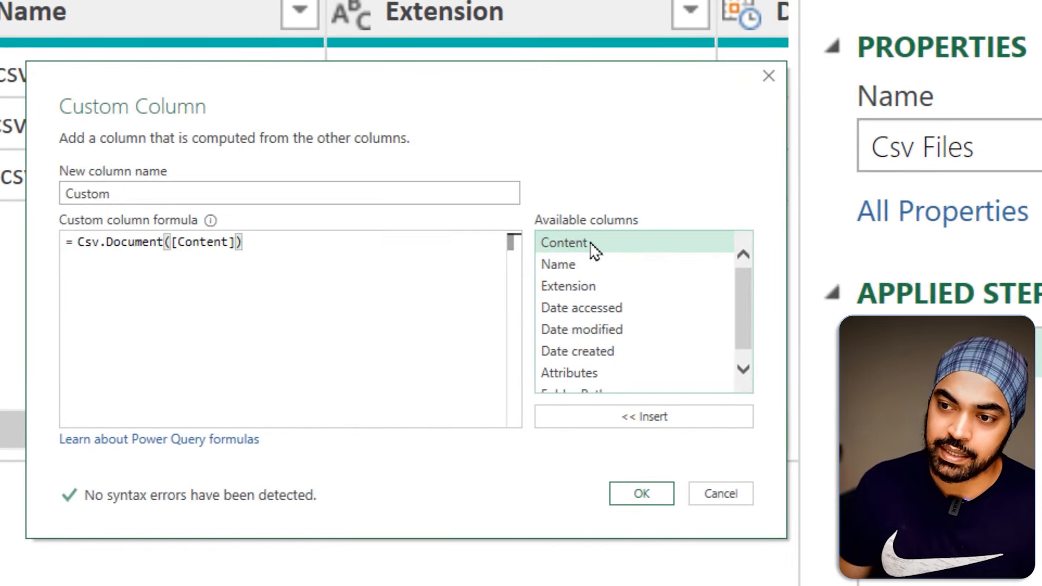
click(634, 495)
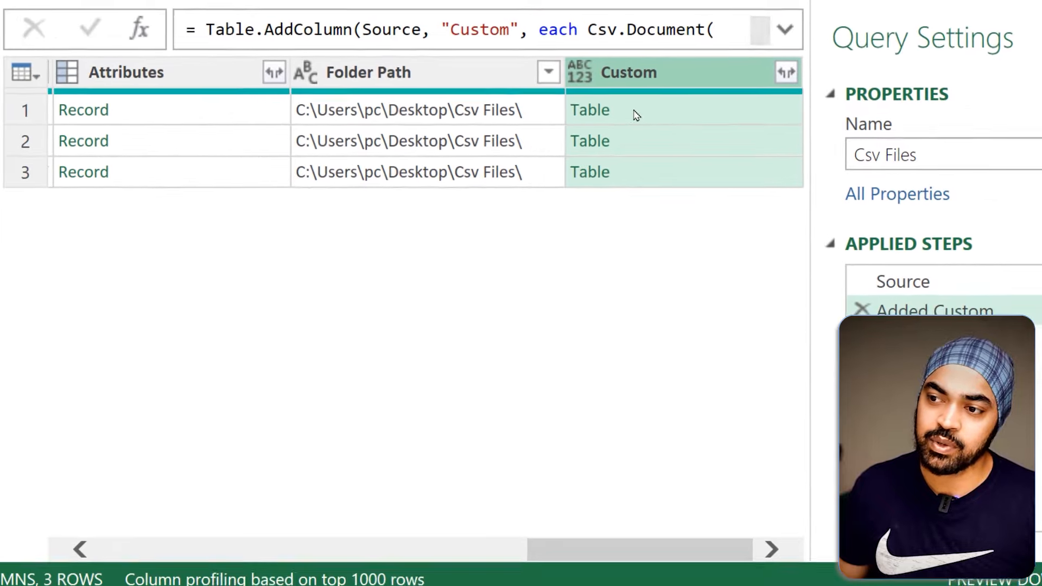
Preview each file's table in the Custom column and check the junk rows above the headers.
click(638, 112)
drag(445, 343, 452, 289)
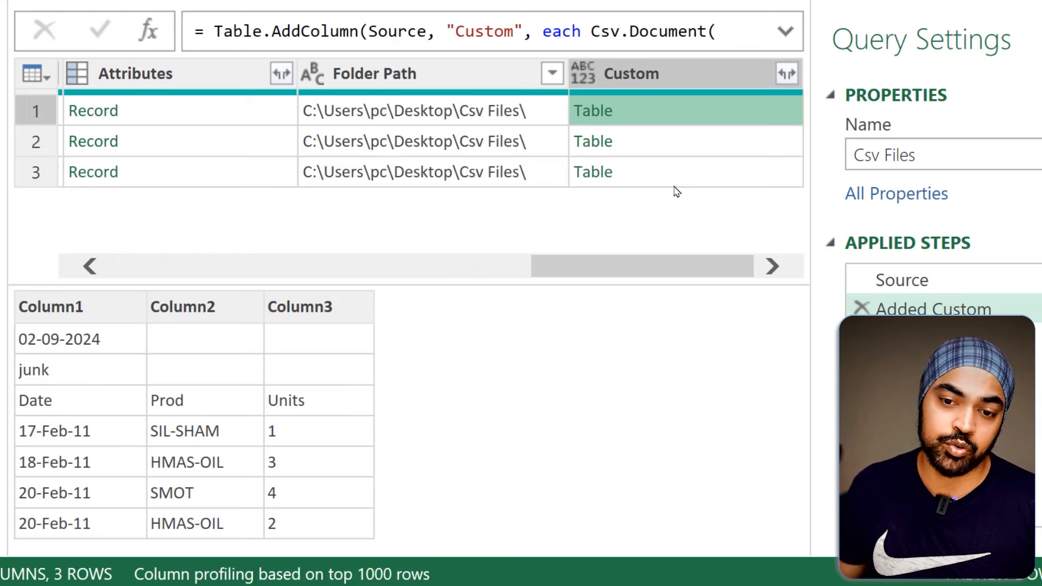
click(664, 146)
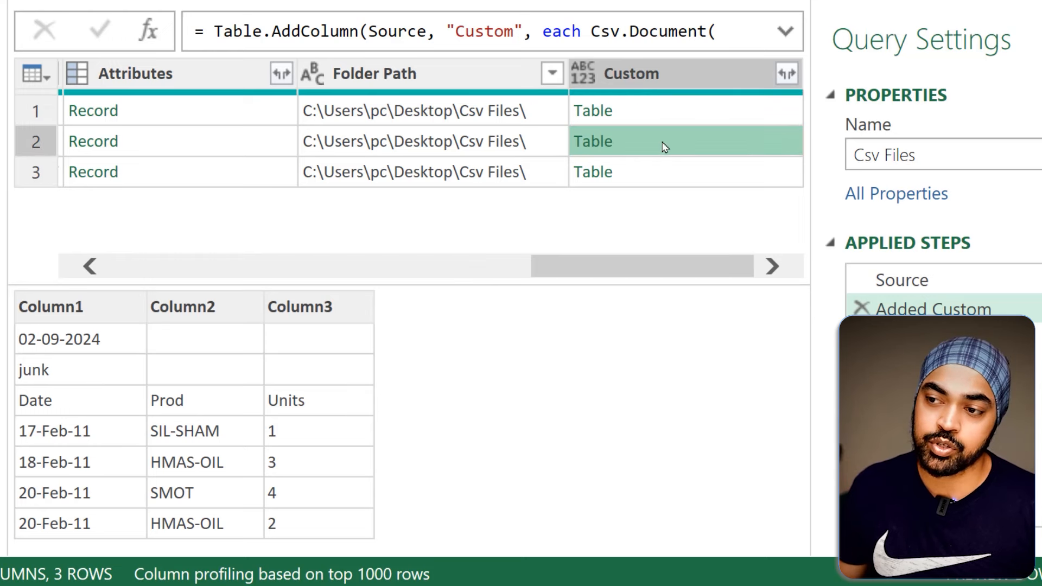
click(675, 183)
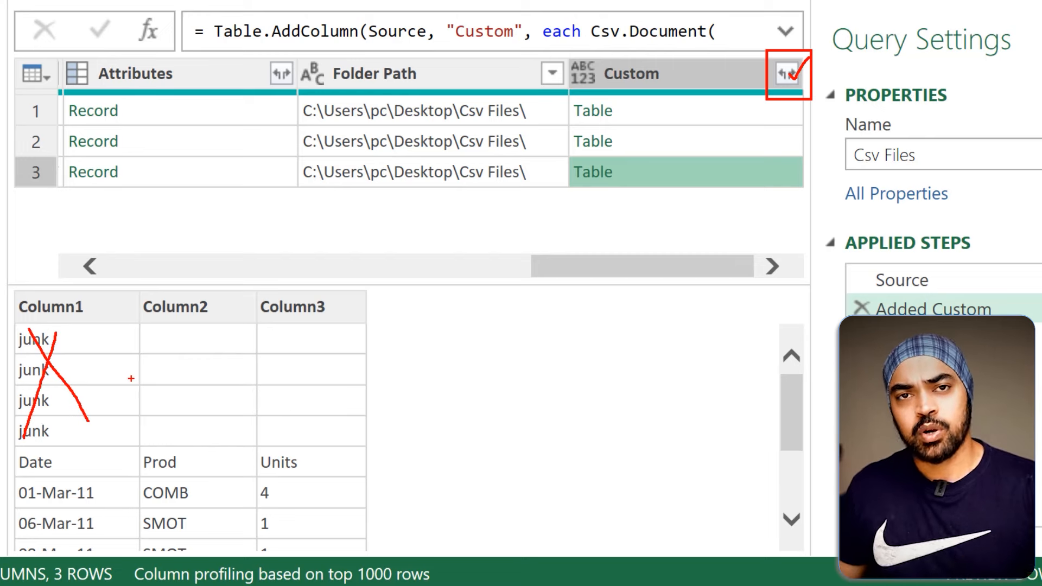
drag(91, 343, 151, 337)
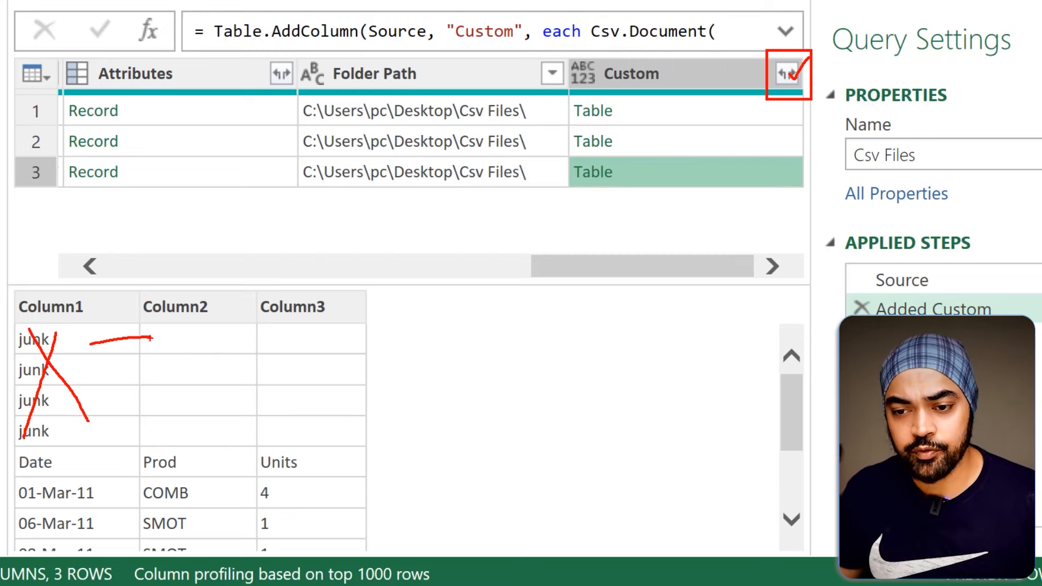
drag(98, 370, 159, 368)
drag(105, 402, 147, 404)
drag(127, 417, 179, 415)
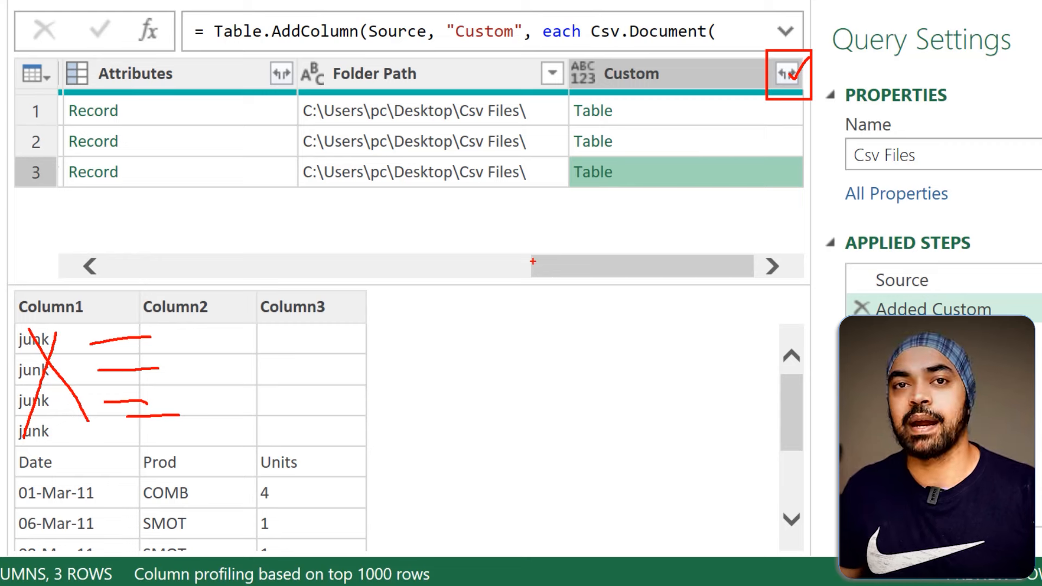
key(Escape)
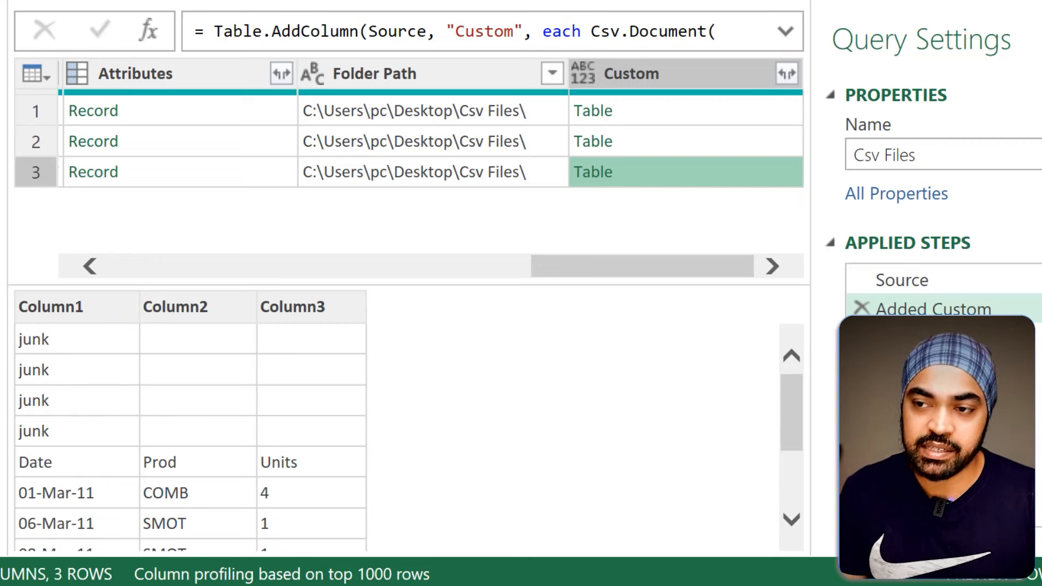
Preview the first file's table in the Custom column to check its junk rows, and drill down into that table.
click(647, 110)
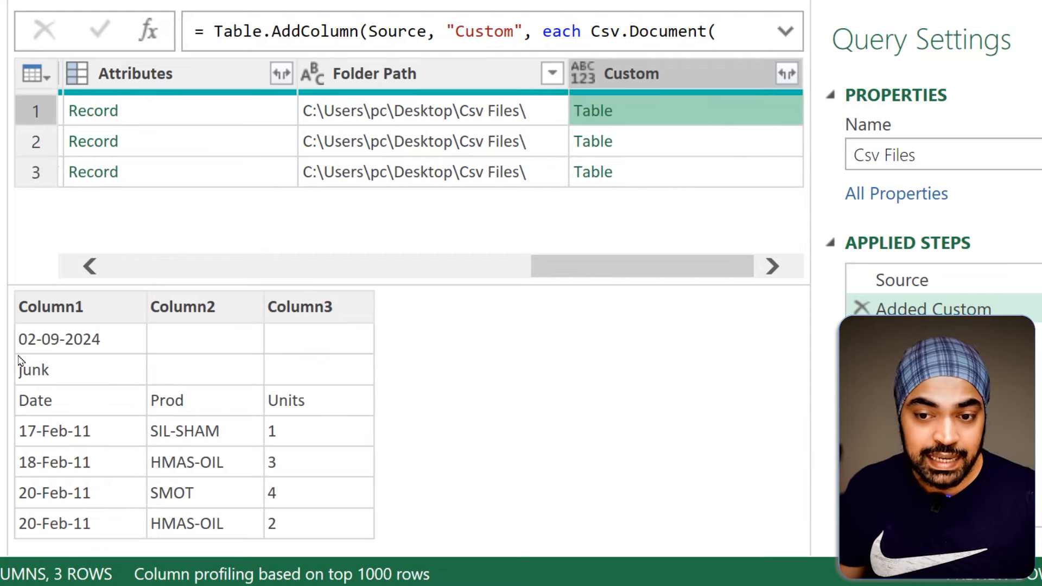
mouse_move(7, 322)
mouse_down()
mouse_move(167, 377)
mouse_move(385, 387)
mouse_up()
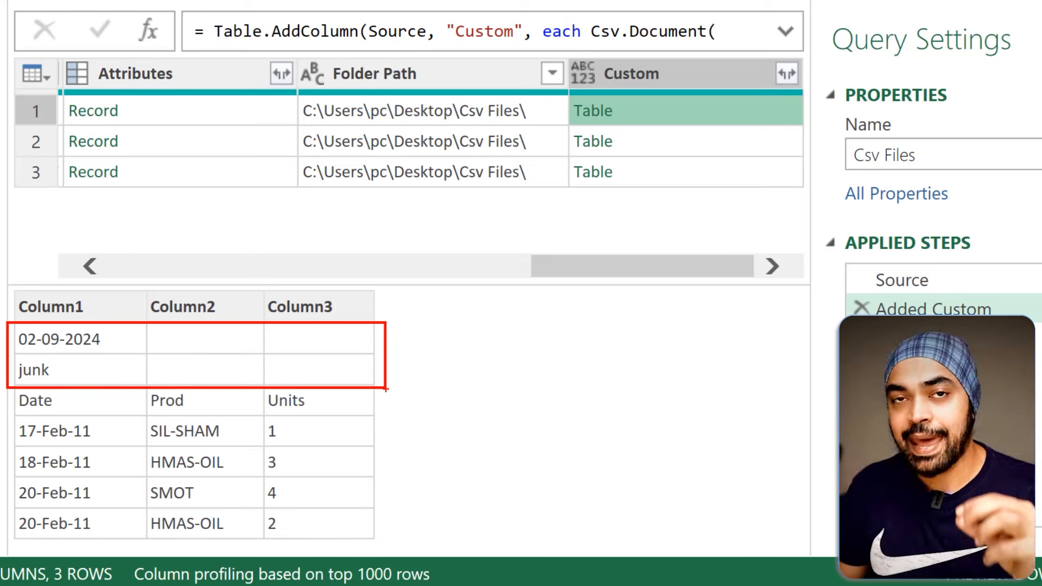
drag(389, 338, 409, 335)
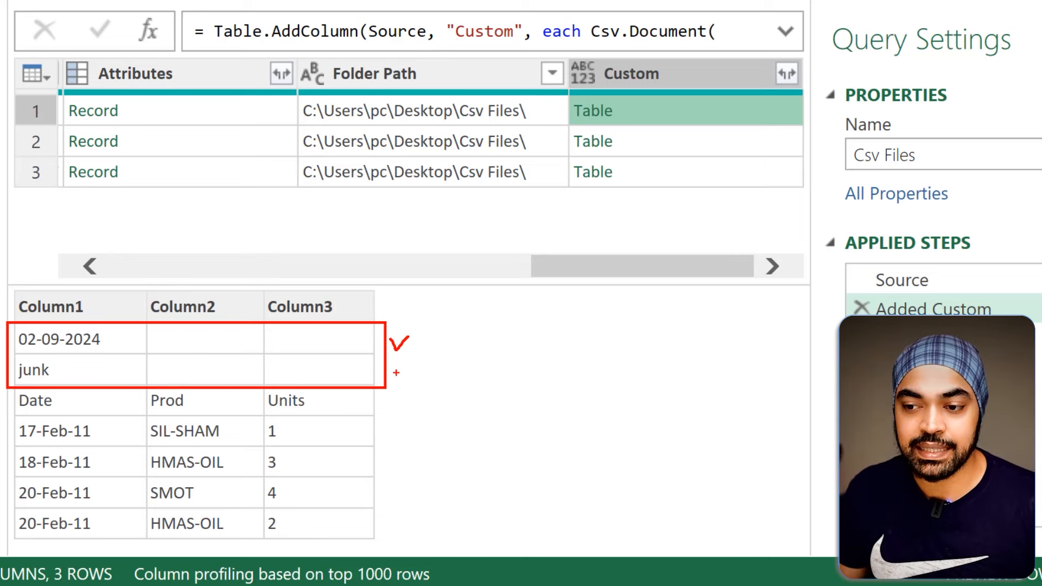
drag(395, 371, 412, 364)
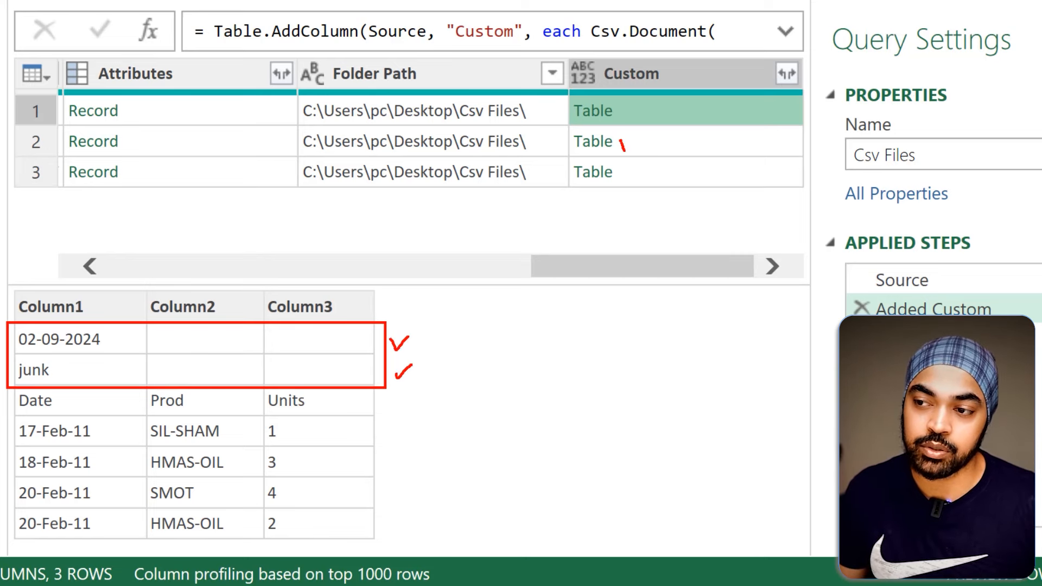
drag(624, 151, 636, 131)
drag(614, 164, 638, 157)
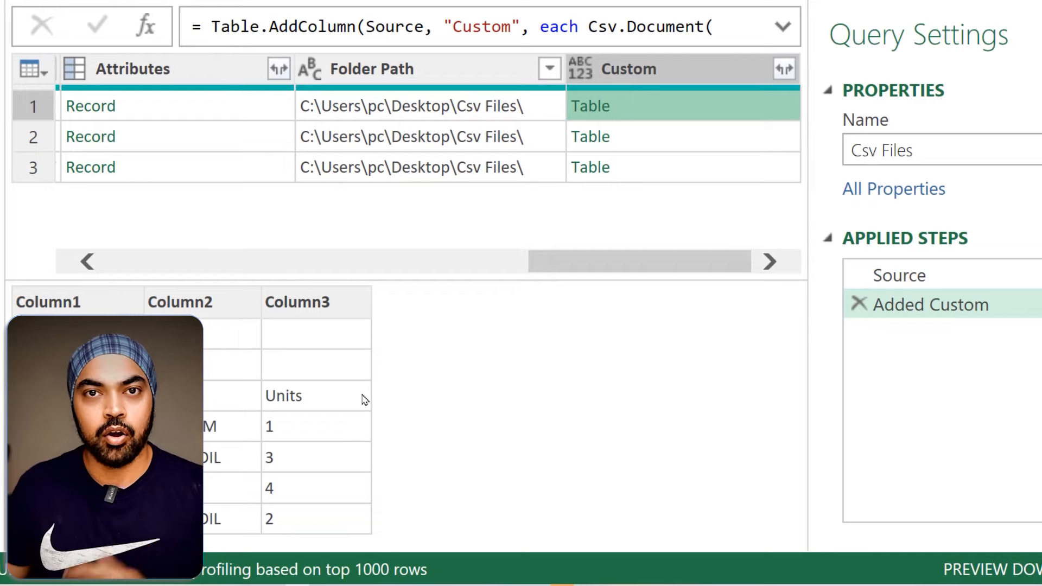
click(599, 108)
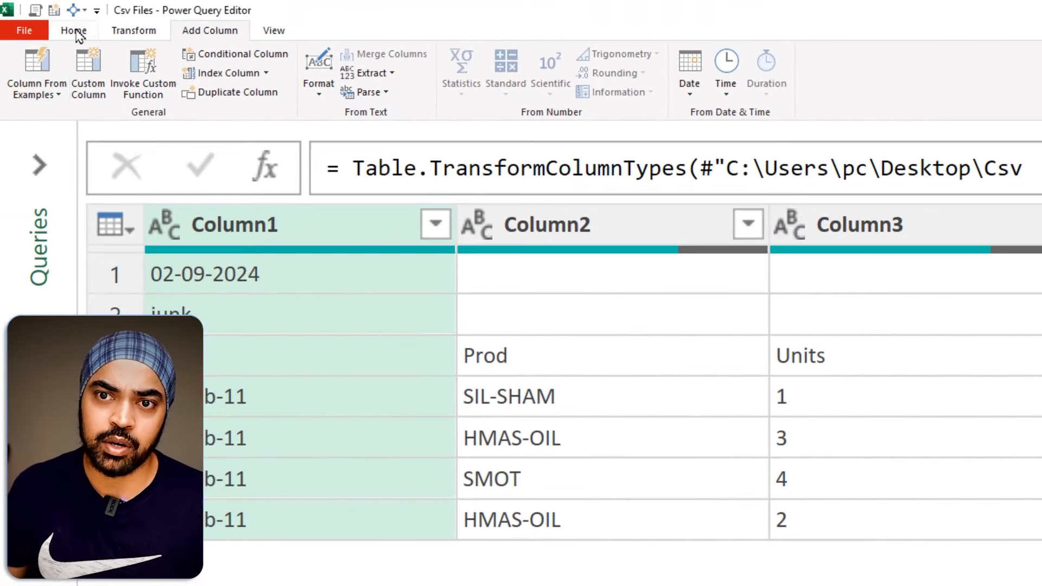
Try removing the top 2 rows from the drilled-down table.
click(75, 32)
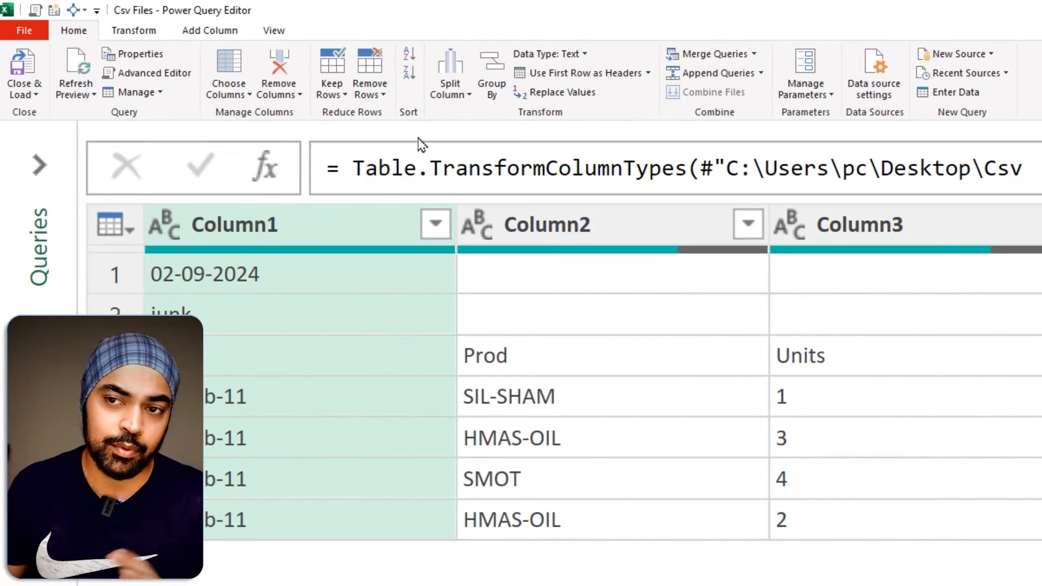
click(369, 89)
click(392, 107)
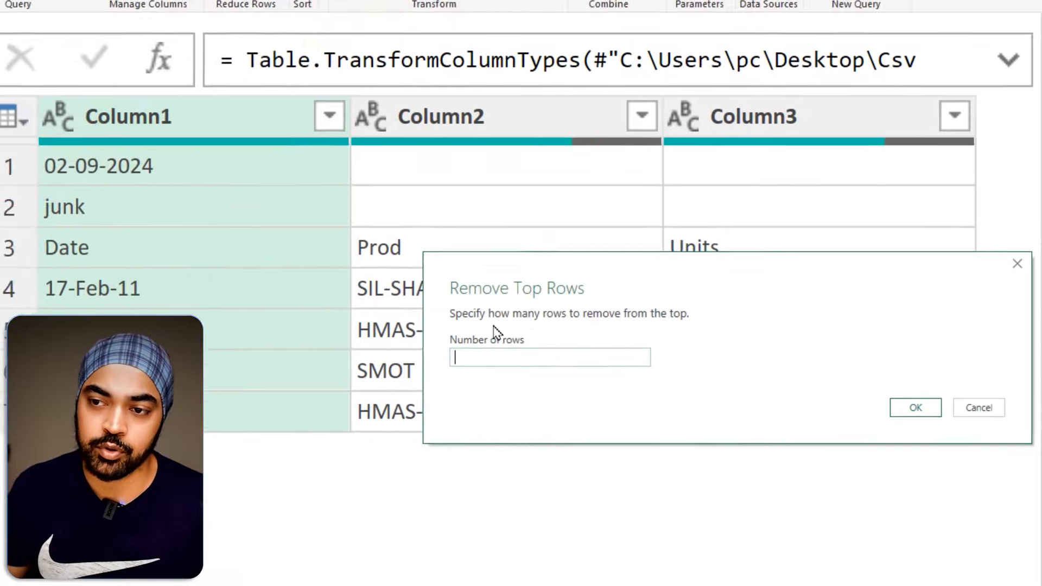
text(2)
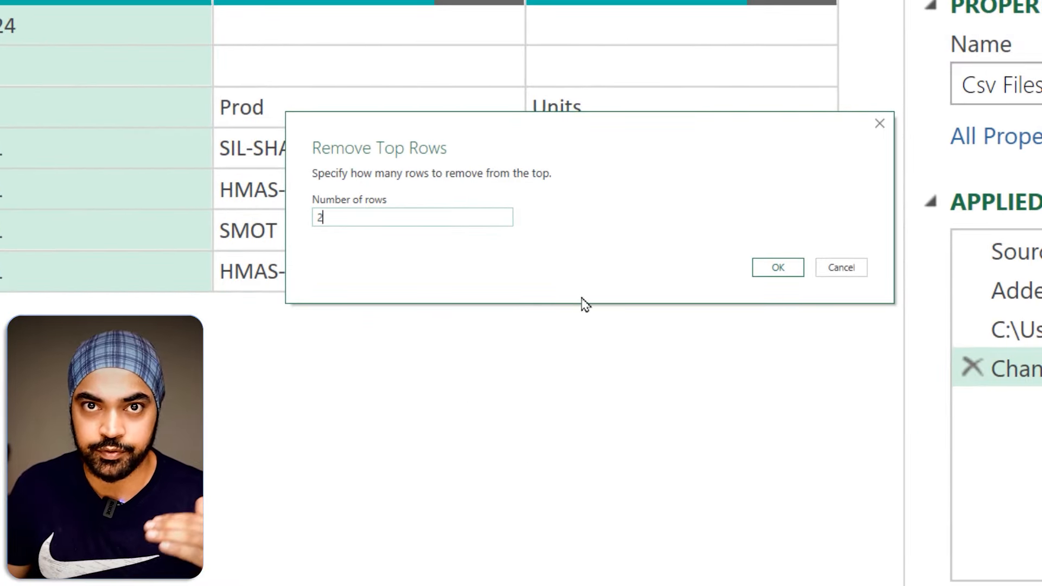
click(793, 271)
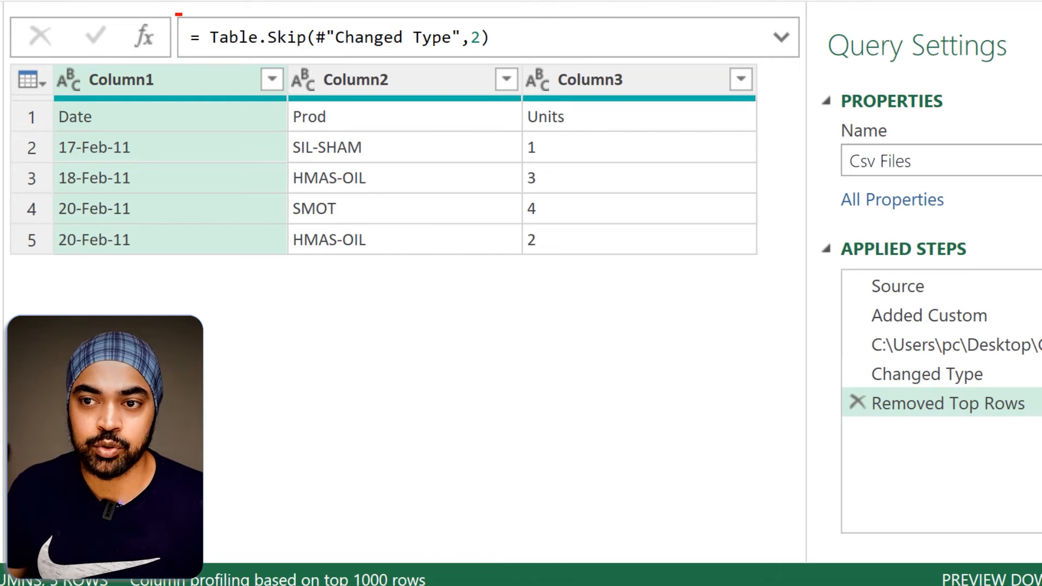
Review the Table.Skip formula and its row count, and delete the Removed Top Rows step.
drag(260, 49, 293, 48)
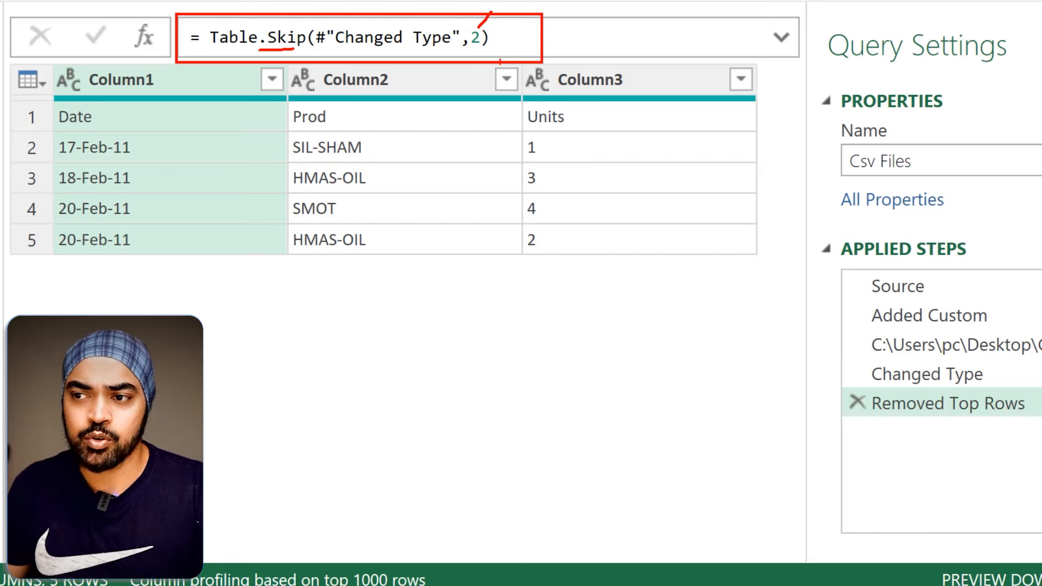
drag(478, 47, 479, 75)
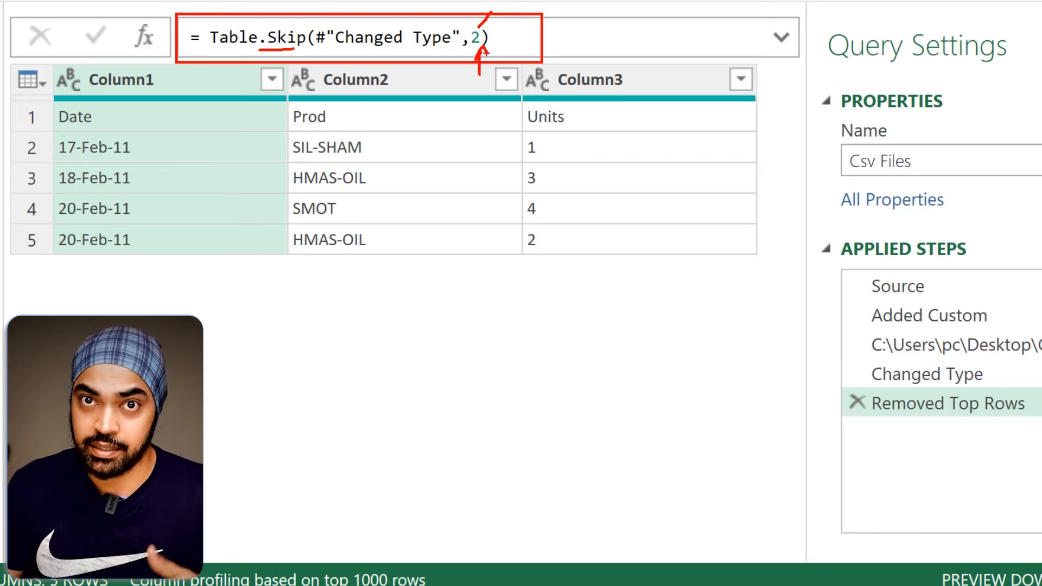
key(Escape)
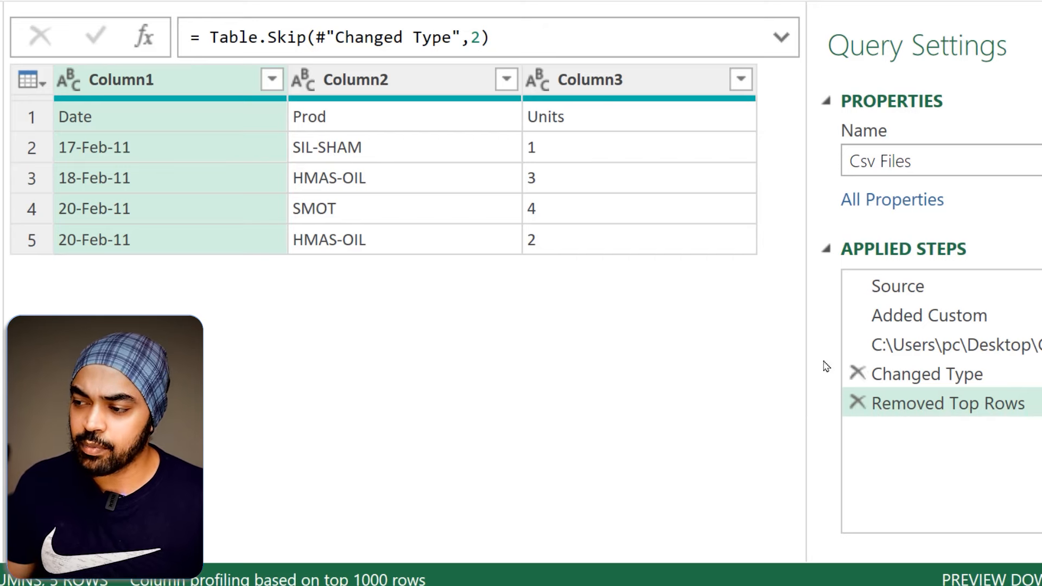
click(214, 35)
key(Home)
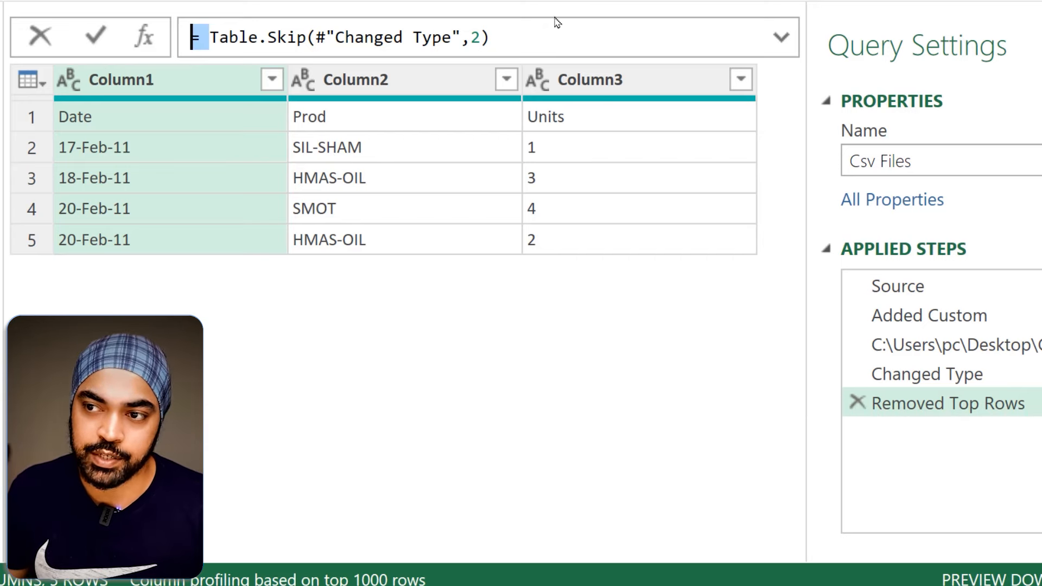
click(856, 402)
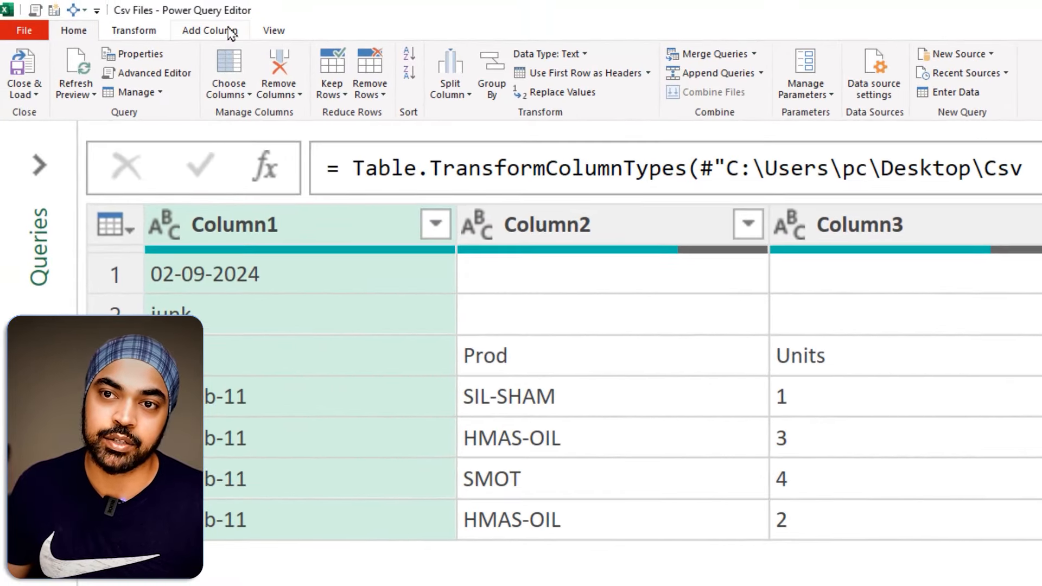
Add a custom column named Custom with the formula _ to return each row as a record.
click(227, 30)
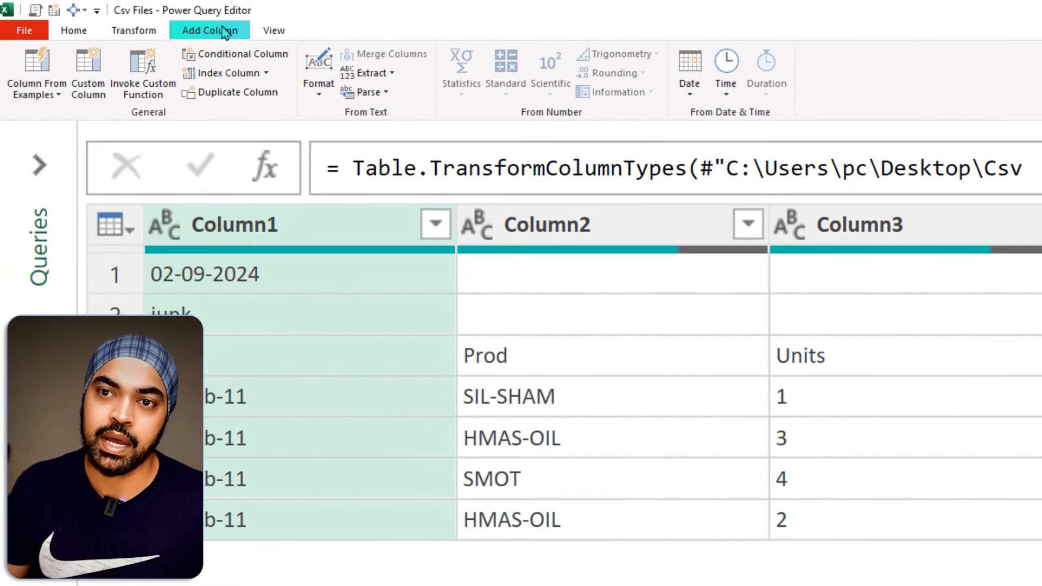
click(89, 71)
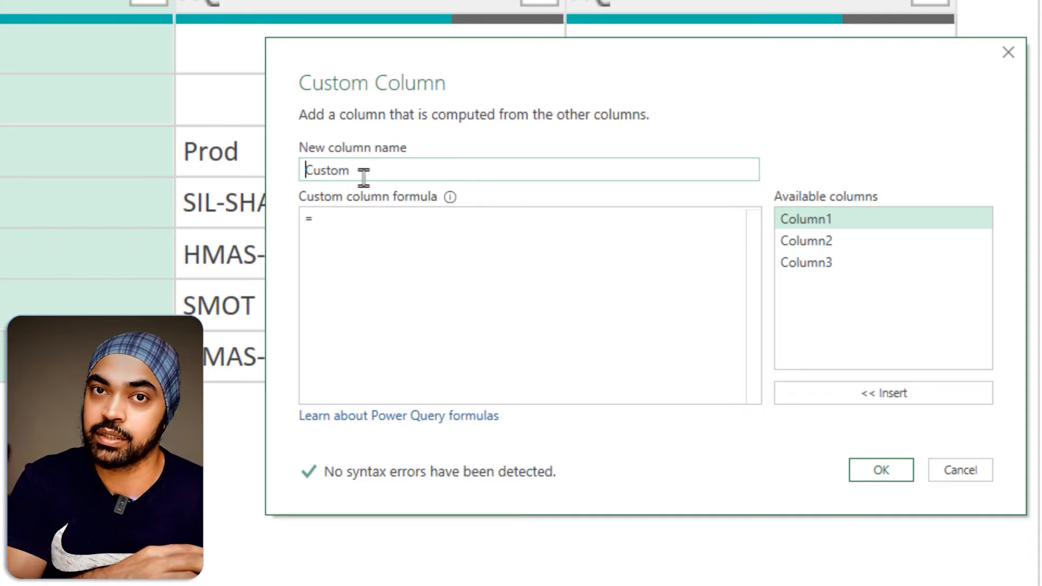
click(383, 235)
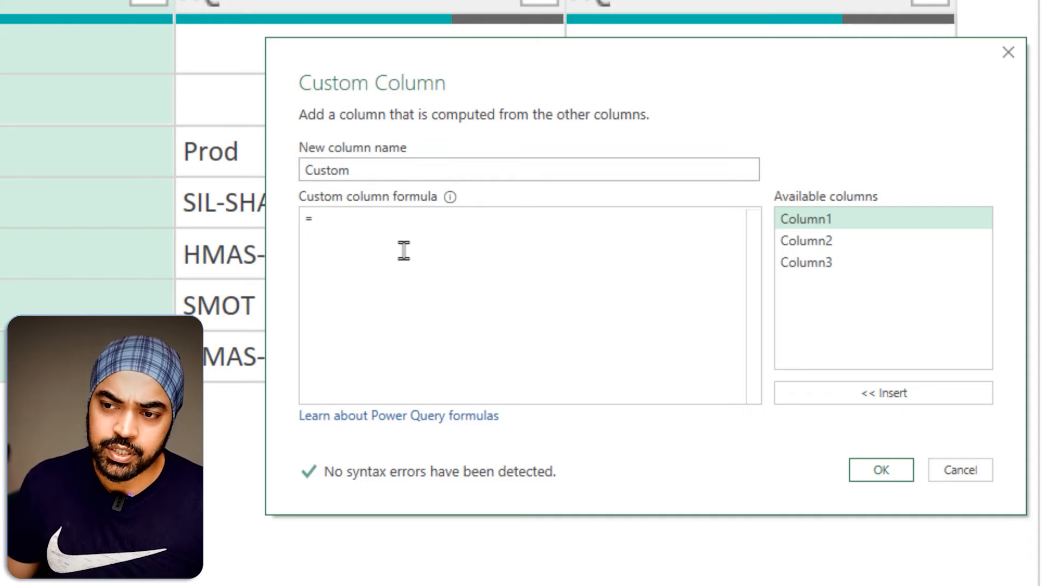
text(_)
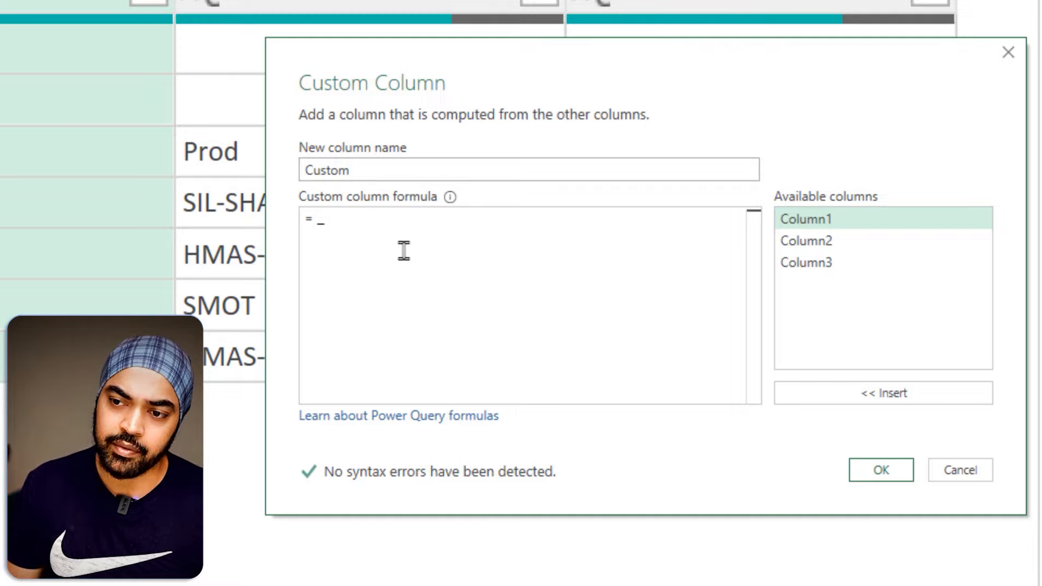
click(880, 469)
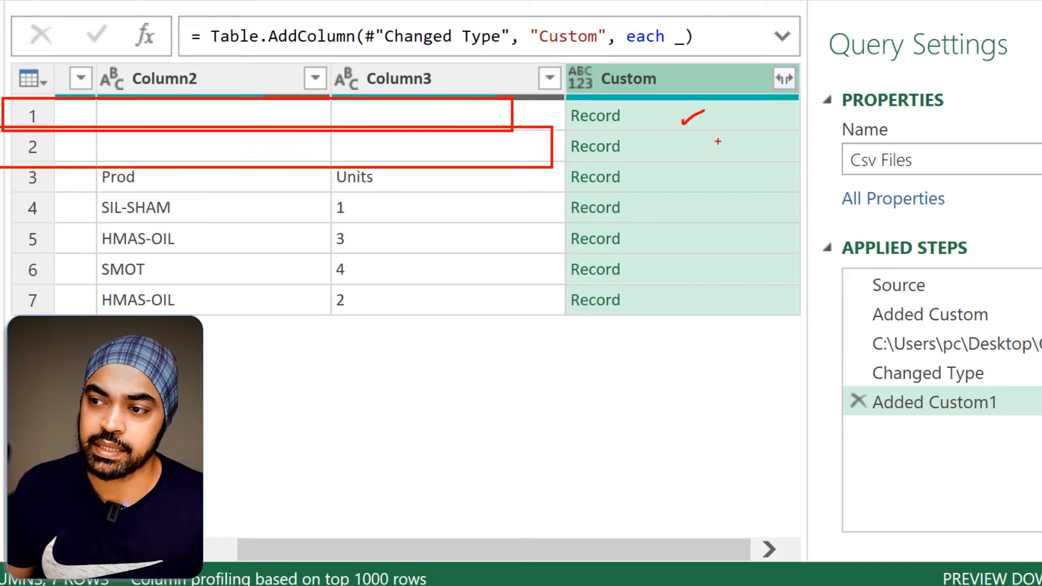
Preview the Custom records of the first two rows and examine the values in Column1, Column2 and Column3.
click(674, 119)
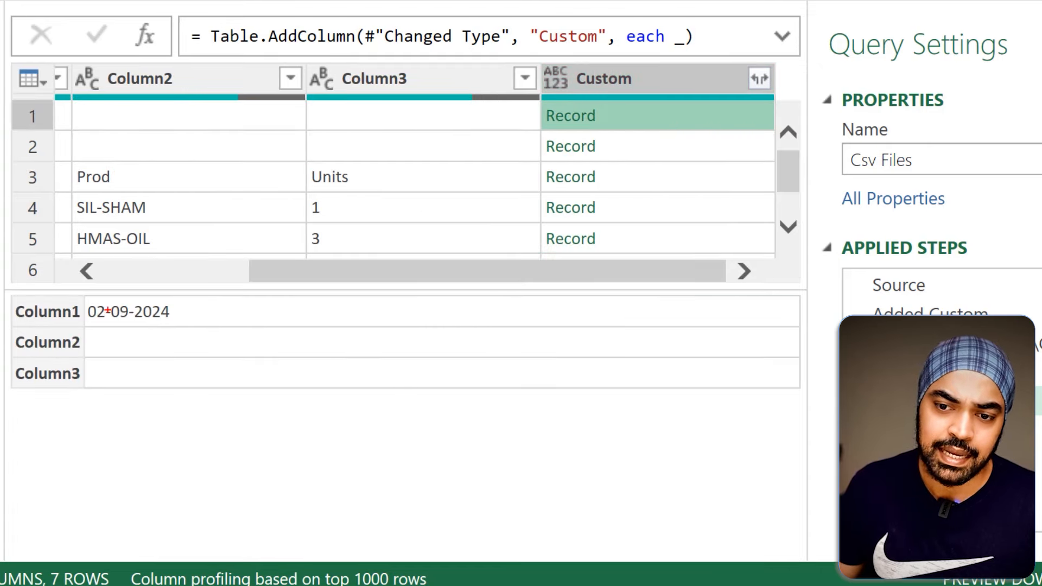
drag(156, 315, 203, 290)
drag(145, 346, 177, 330)
drag(147, 374, 187, 358)
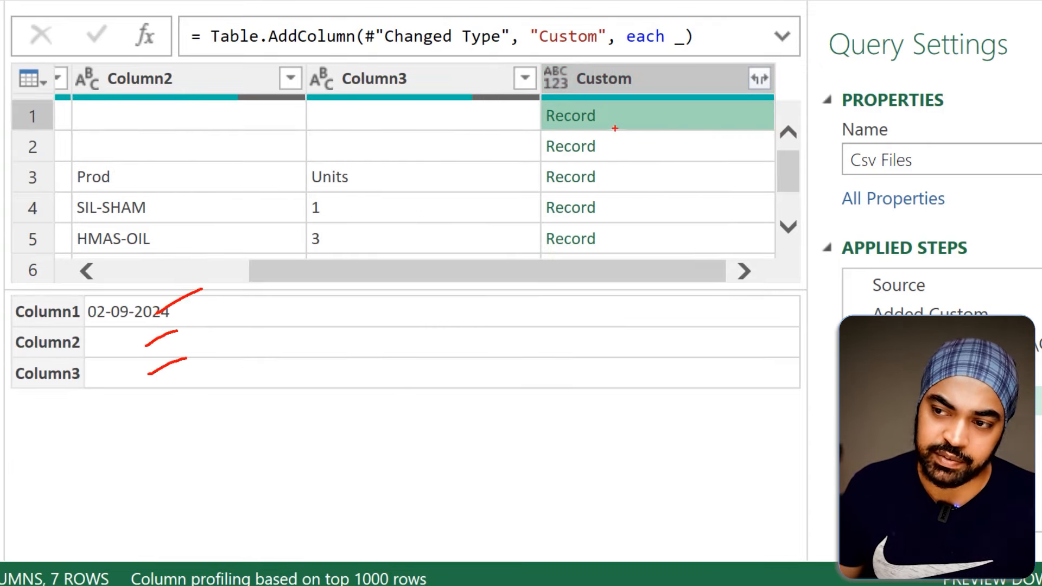
click(630, 154)
drag(156, 319, 176, 297)
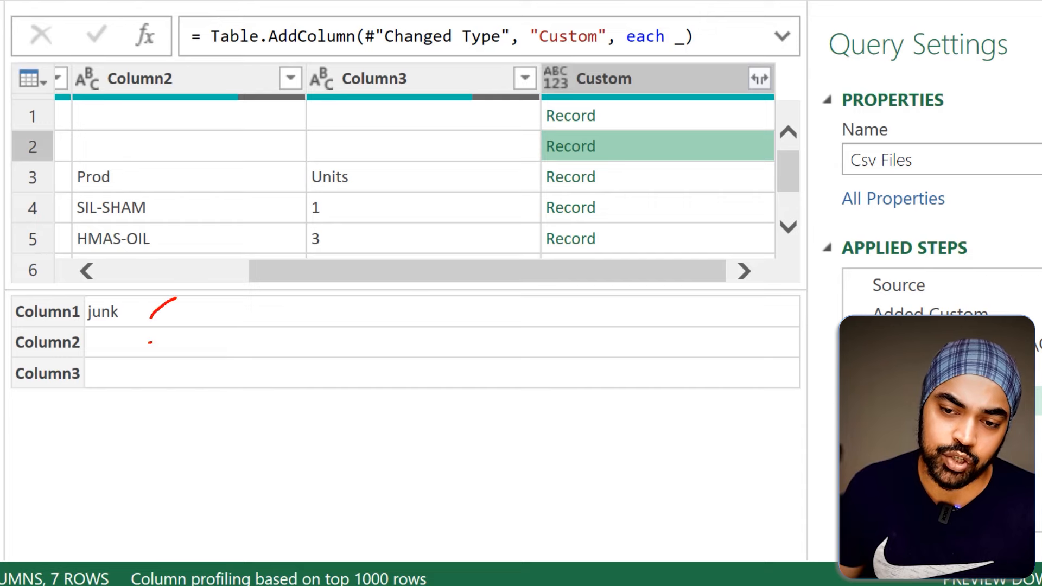
drag(149, 342, 170, 332)
drag(148, 373, 176, 362)
Preview the third row's Custom record and compare its values with the expected column headers.
click(642, 188)
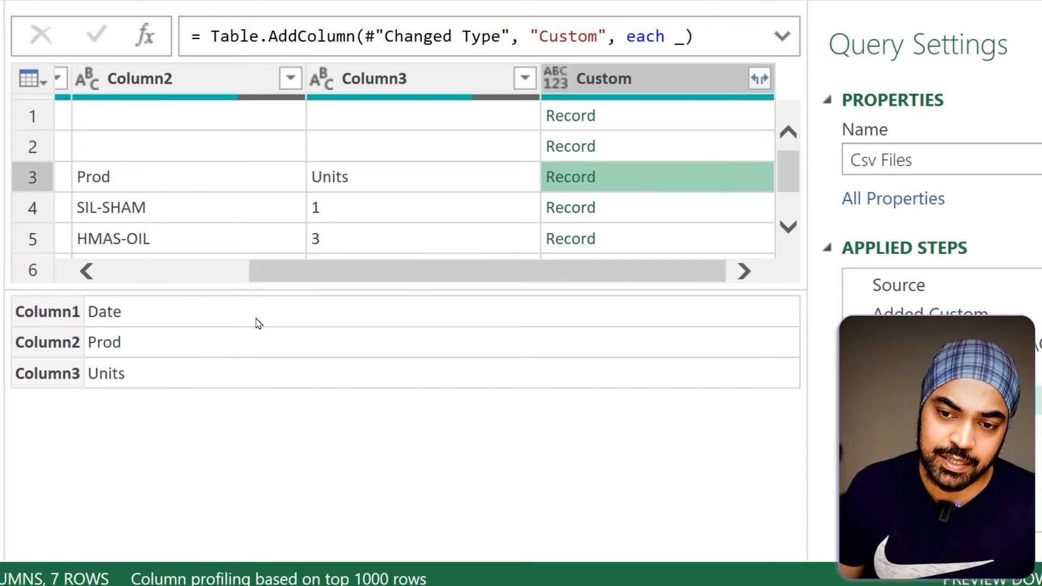
drag(81, 297, 138, 396)
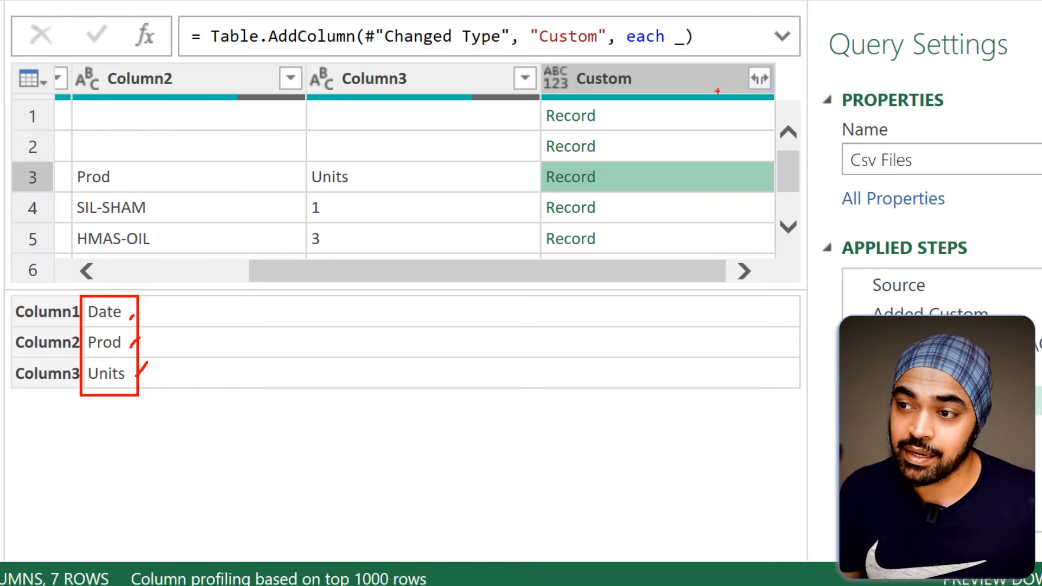
drag(613, 123, 634, 121)
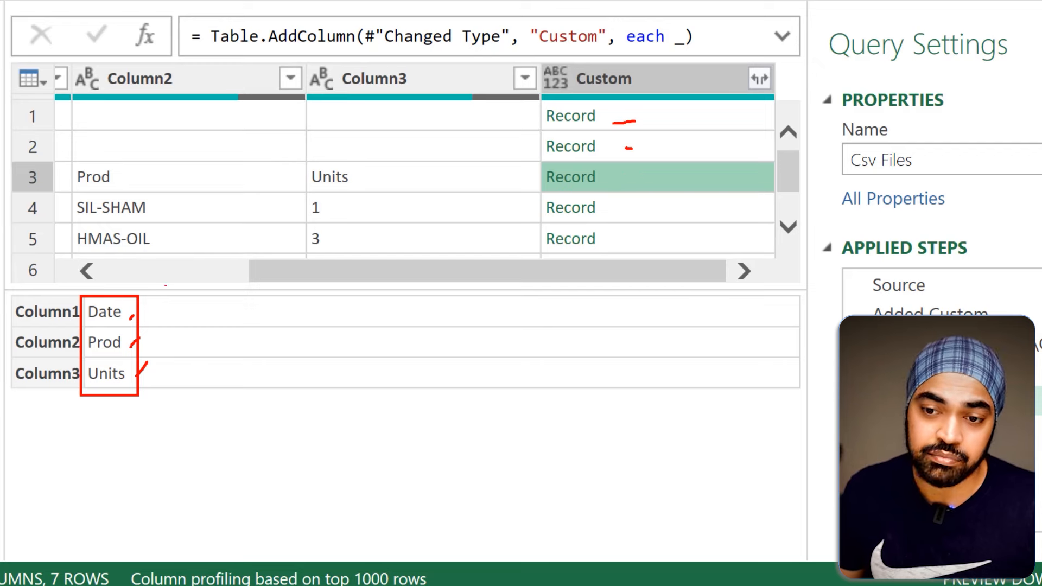
drag(135, 320, 154, 310)
drag(137, 338, 168, 361)
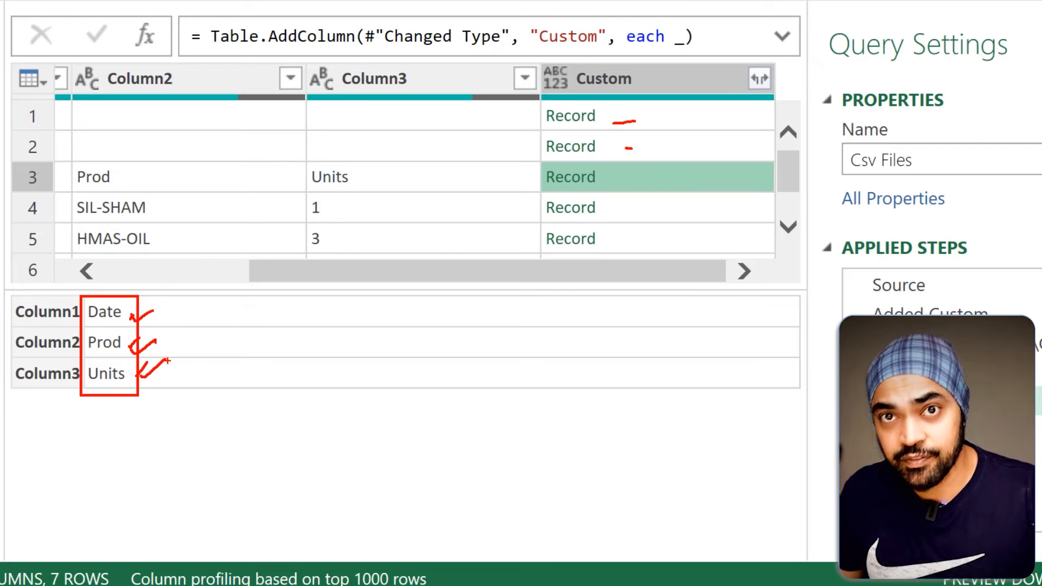
mouse_move(489, 160)
mouse_down()
mouse_move(491, 115)
mouse_move(506, 152)
mouse_up()
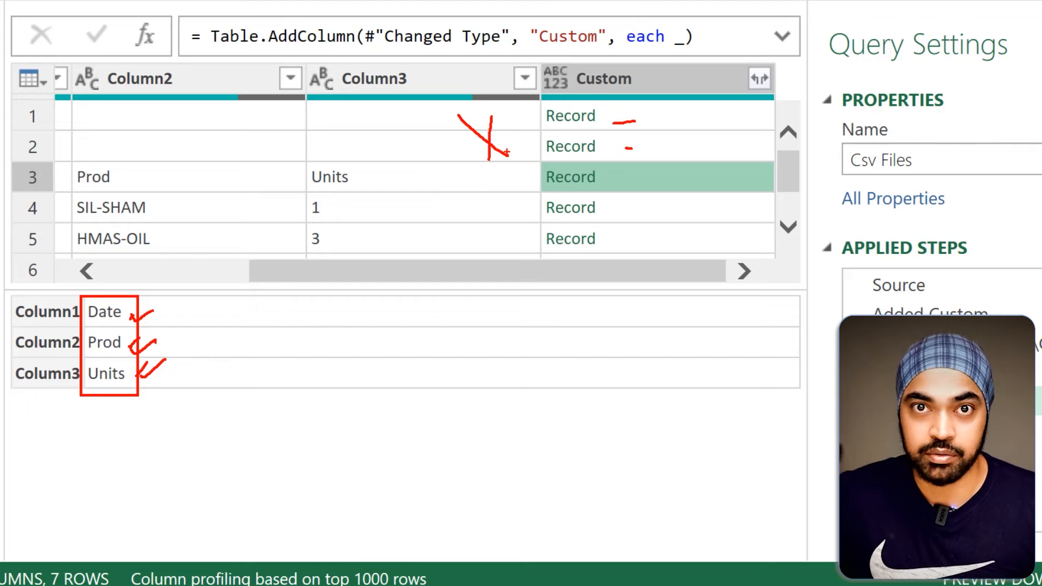
key(Escape)
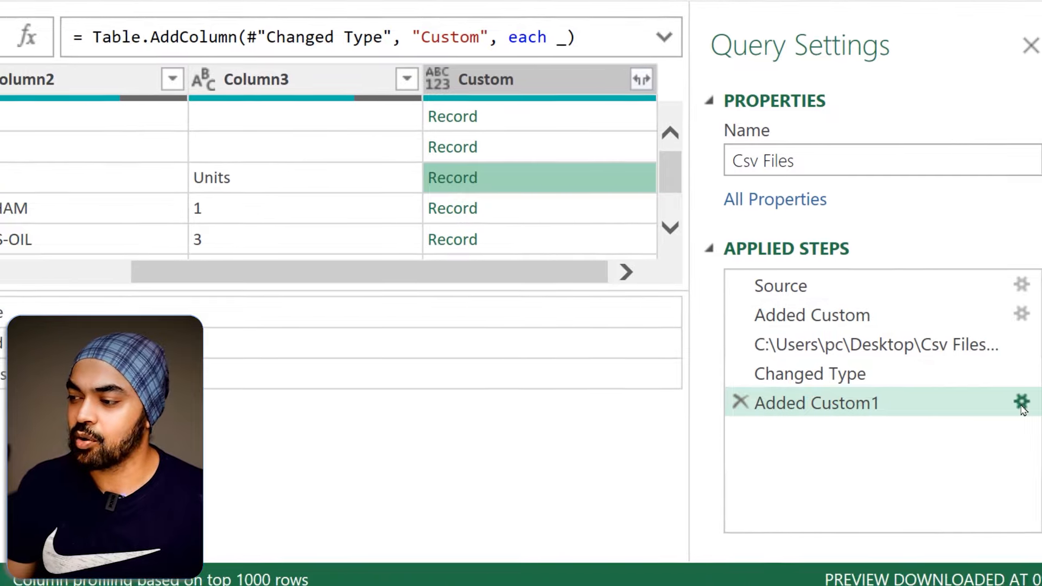
Edit the Added Custom1 step so the Custom column converts each row's record to a list with Record.ToList(_).
click(1020, 401)
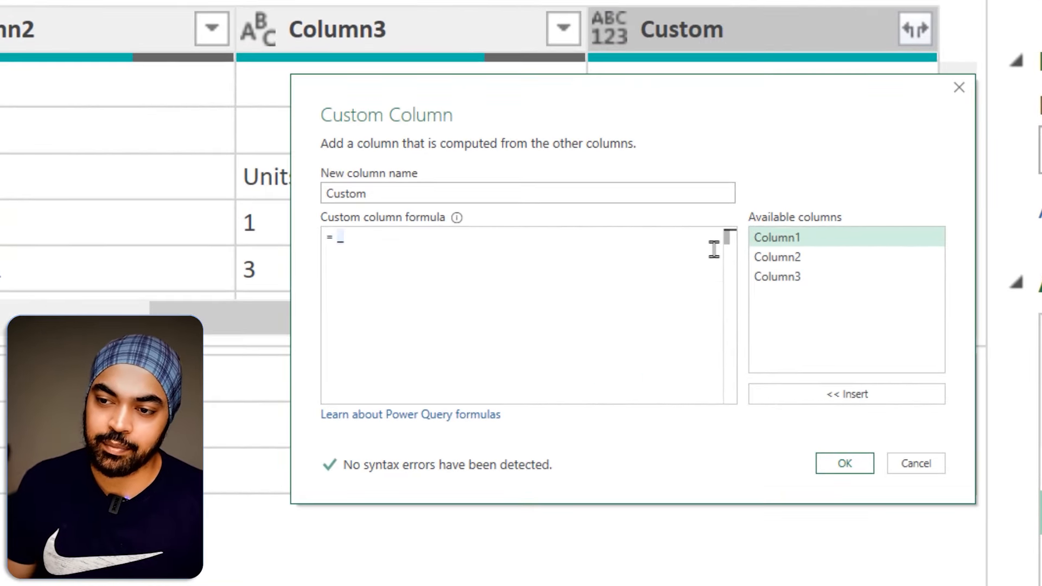
drag(639, 90, 602, 262)
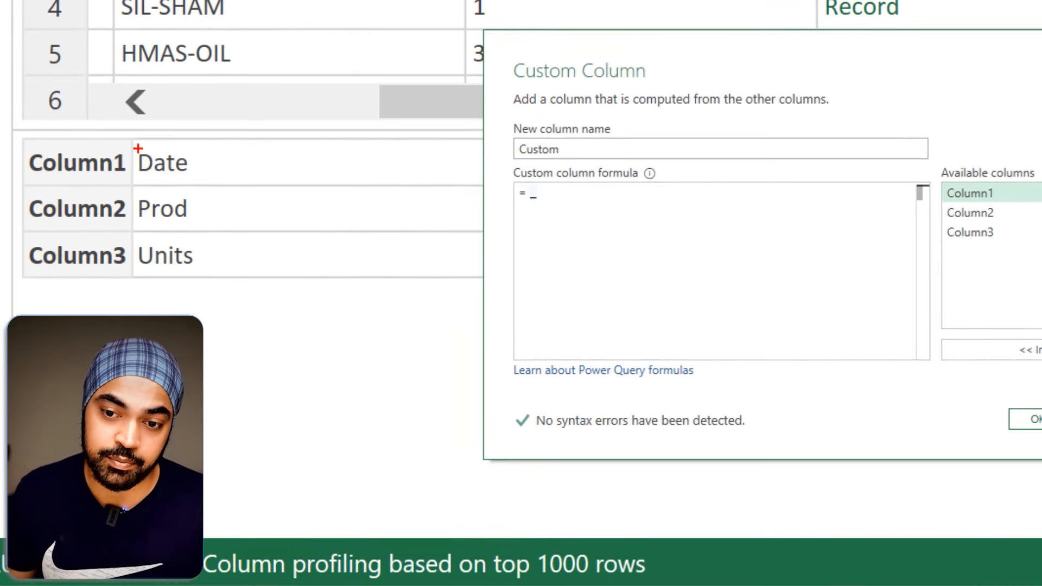
drag(132, 140, 204, 271)
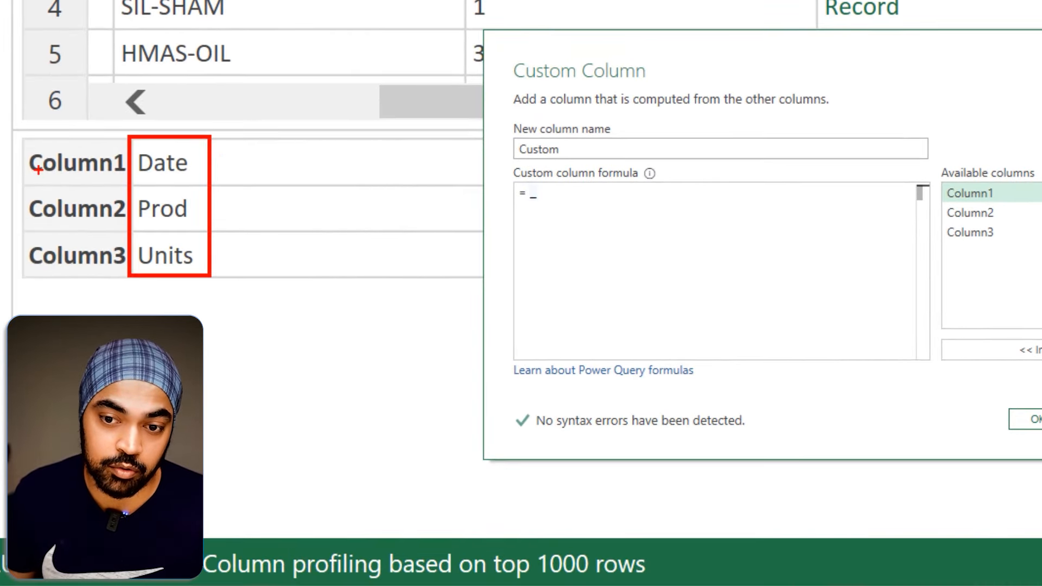
mouse_move(8, 135)
mouse_down()
mouse_move(121, 241)
mouse_move(135, 280)
mouse_up()
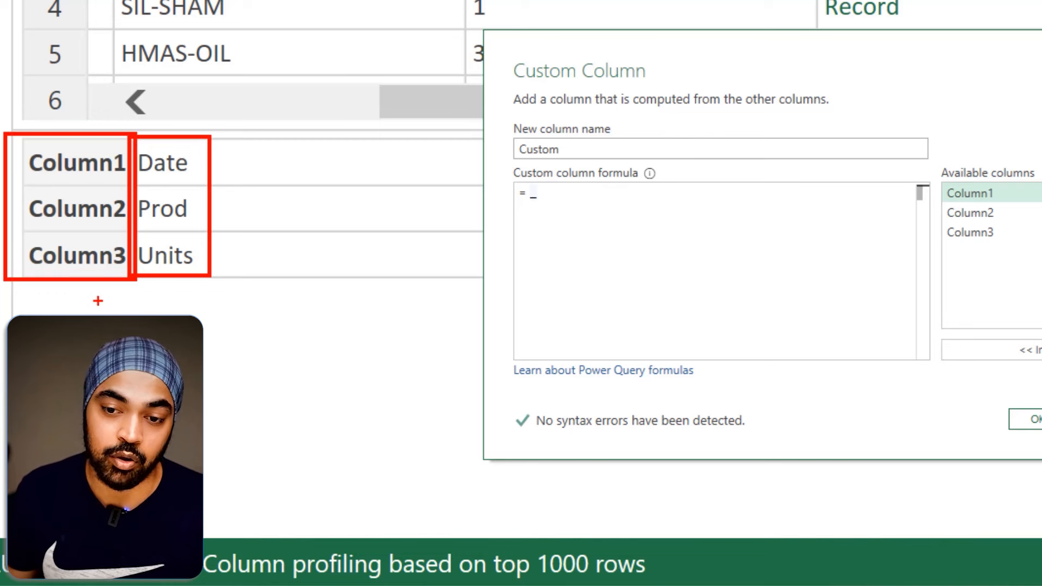
drag(45, 179, 90, 239)
drag(89, 179, 39, 246)
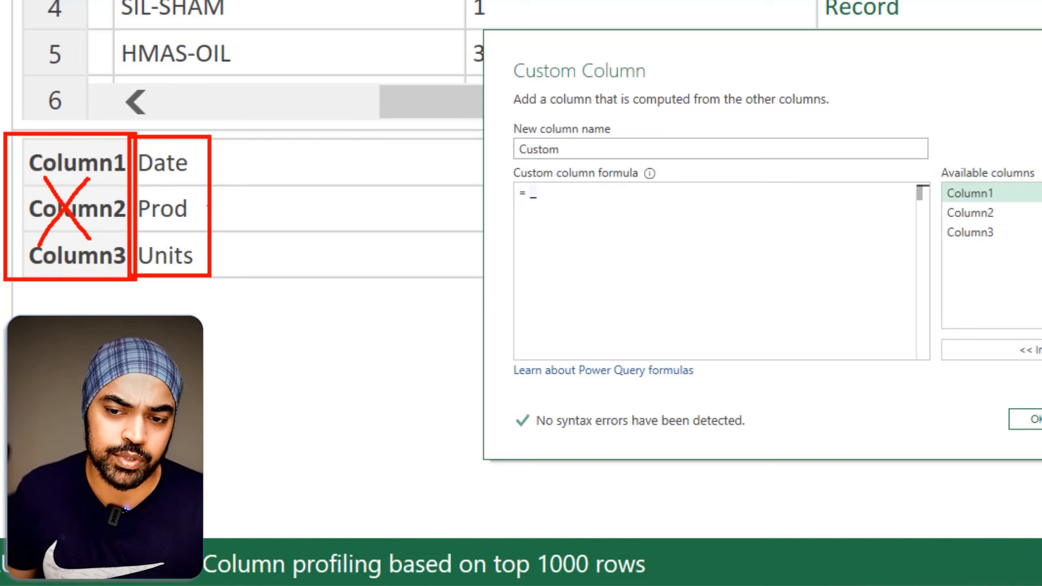
drag(210, 209, 259, 185)
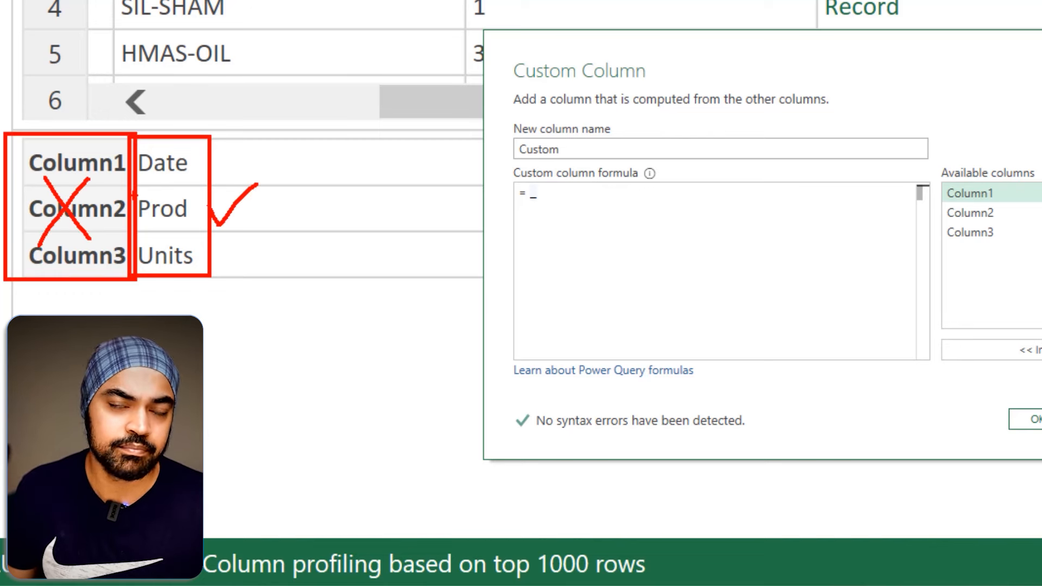
key(Escape)
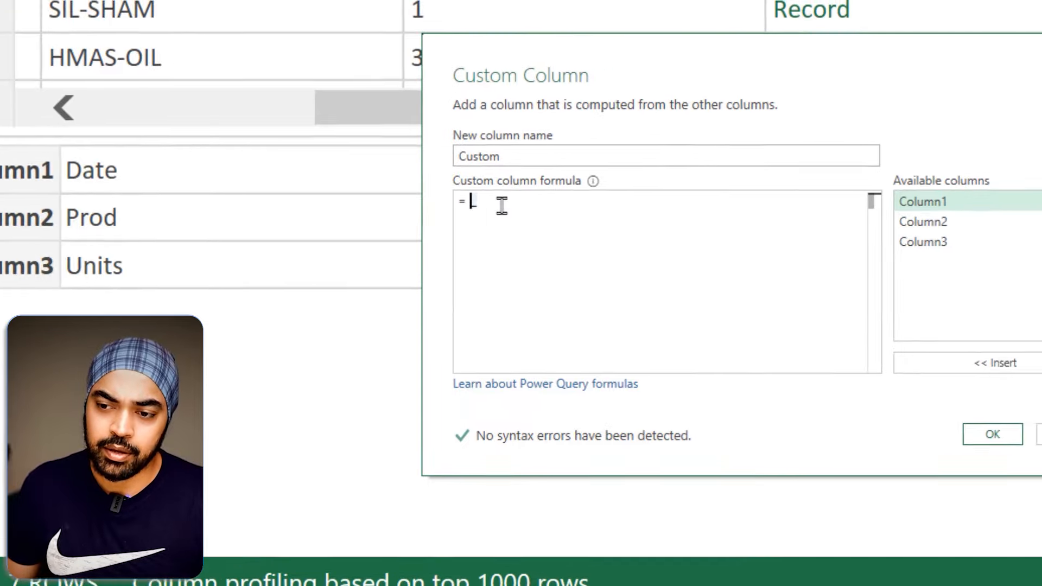
text(Record.Tol)
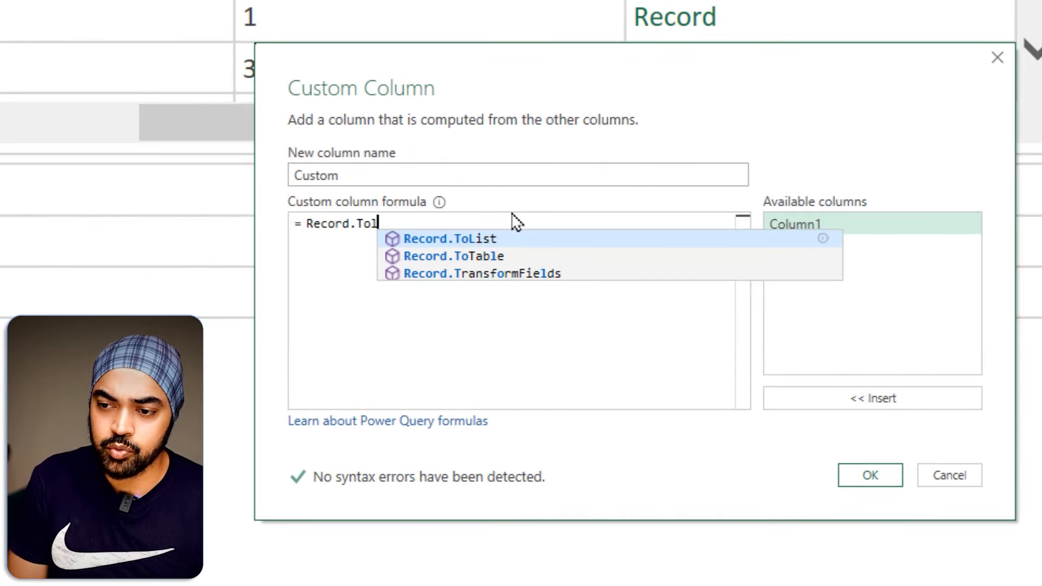
key(Tab)
text((_))
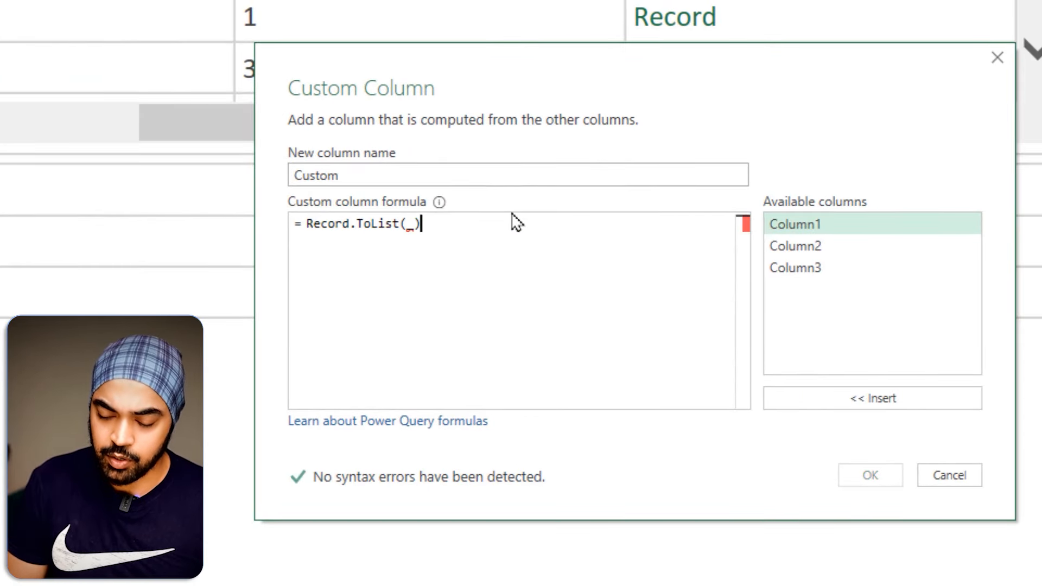
click(890, 482)
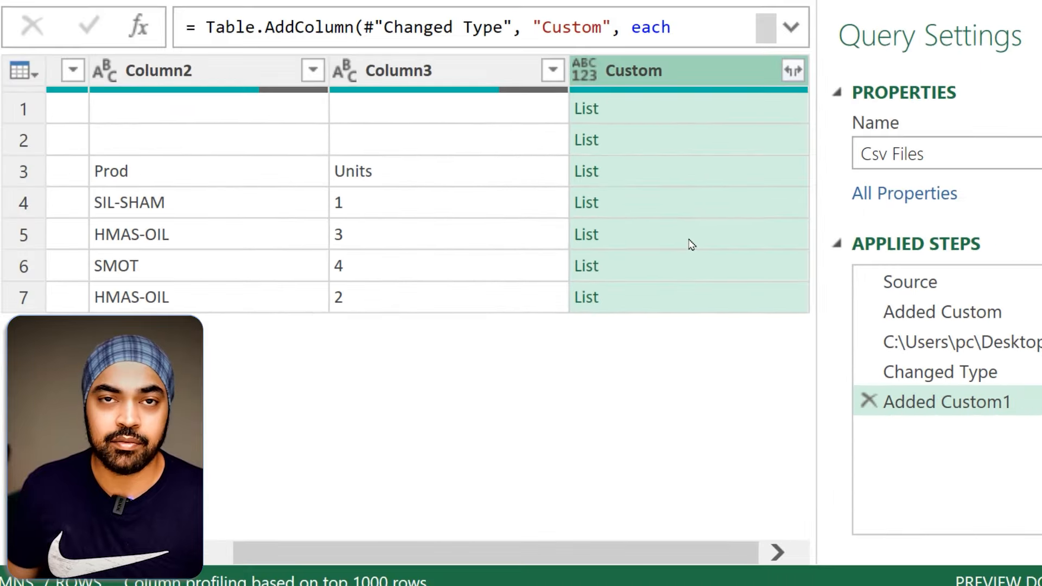
Preview the Custom lists of the first three rows and compare their values with the expected column headers.
click(635, 116)
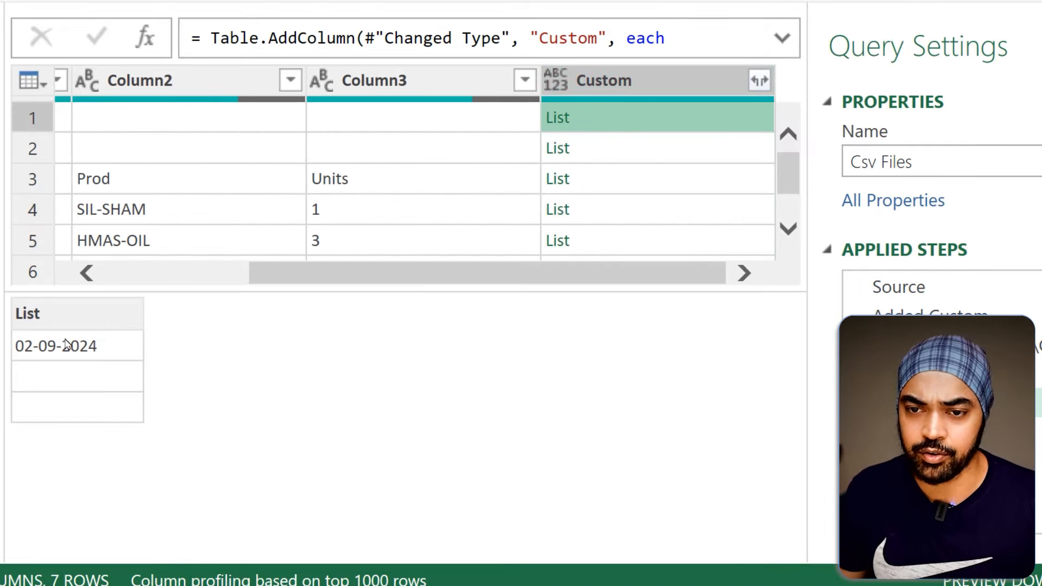
click(634, 147)
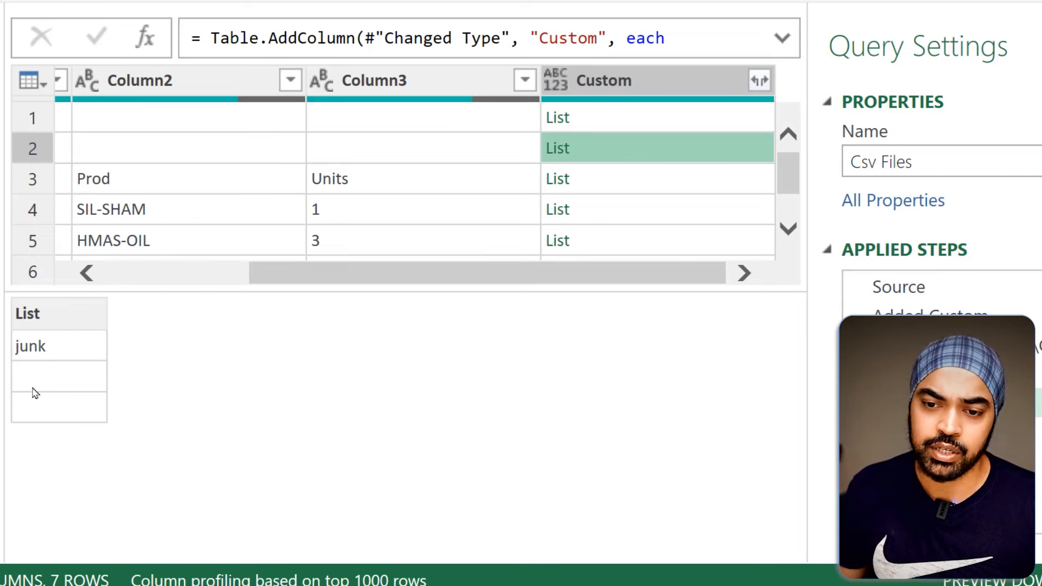
click(607, 180)
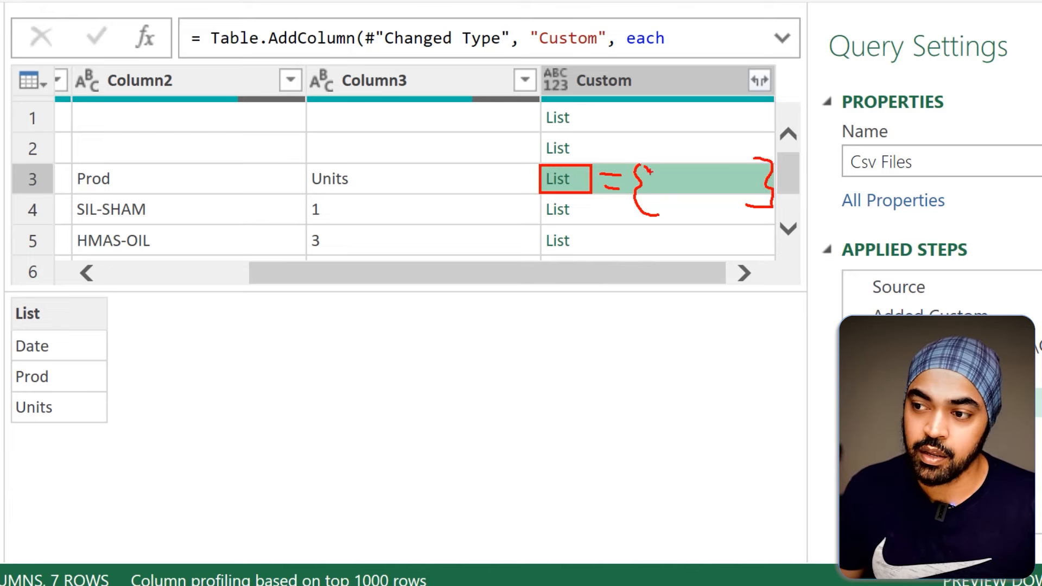
mouse_move(662, 178)
mouse_down()
mouse_move(673, 198)
mouse_move(737, 179)
mouse_up()
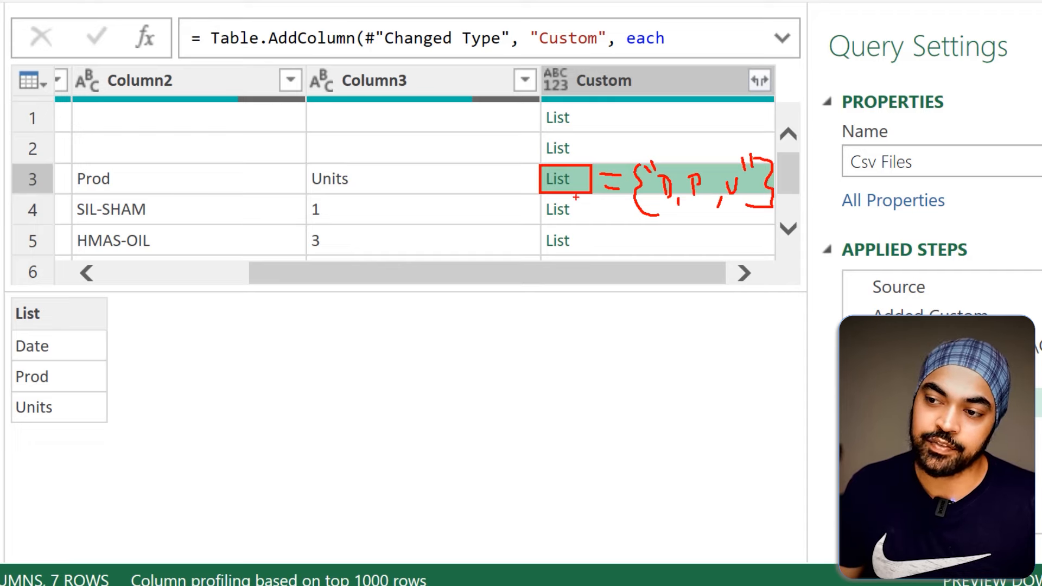
drag(633, 211, 645, 202)
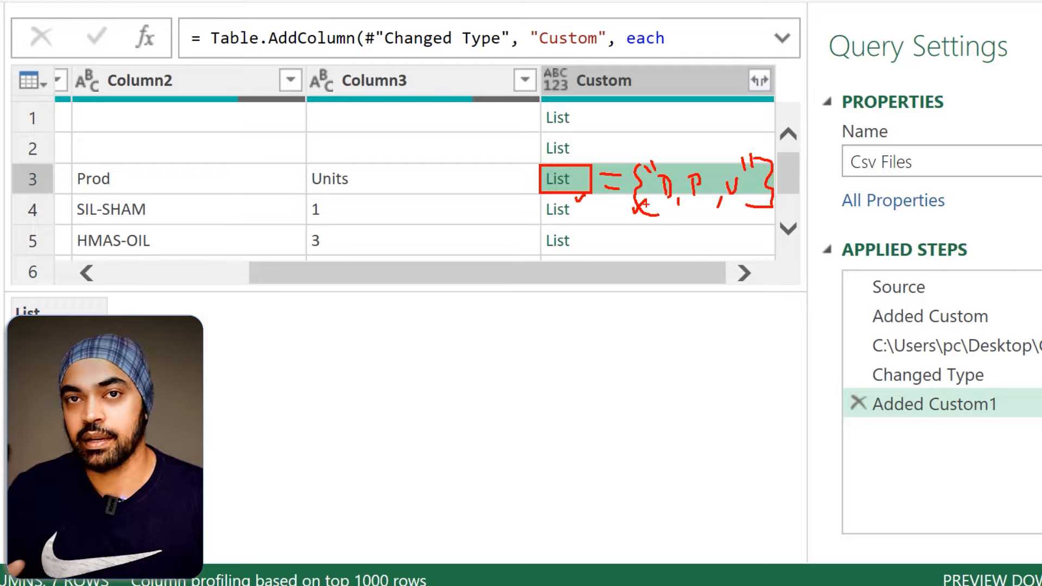
key(Escape)
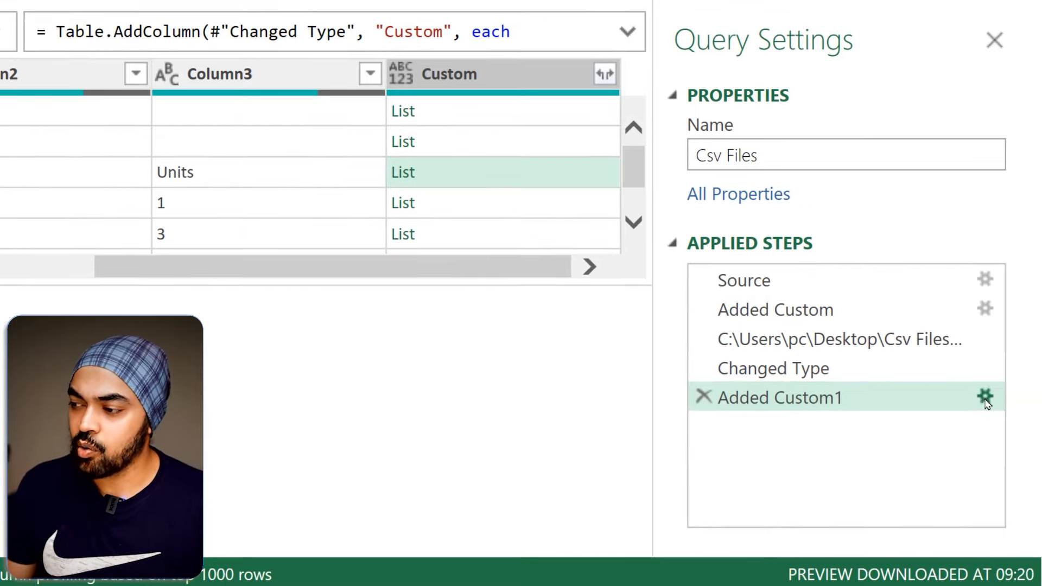
Extend the Custom column formula to Record.ToList(_) = {"Date", "Prod", "Units"} to test each row against the headers.
click(984, 397)
text(= Record.ToList(_) =)
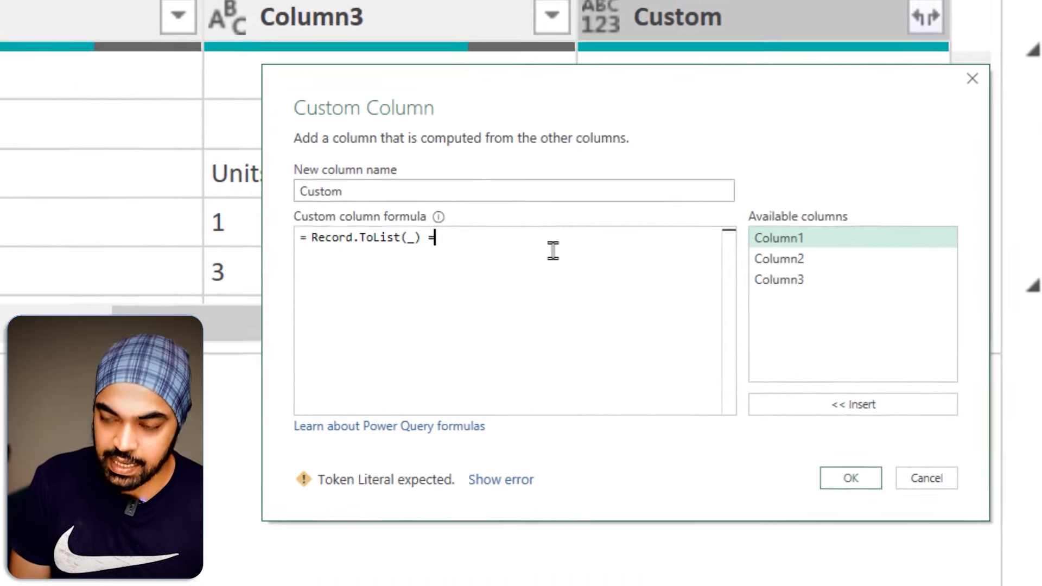
text( {)
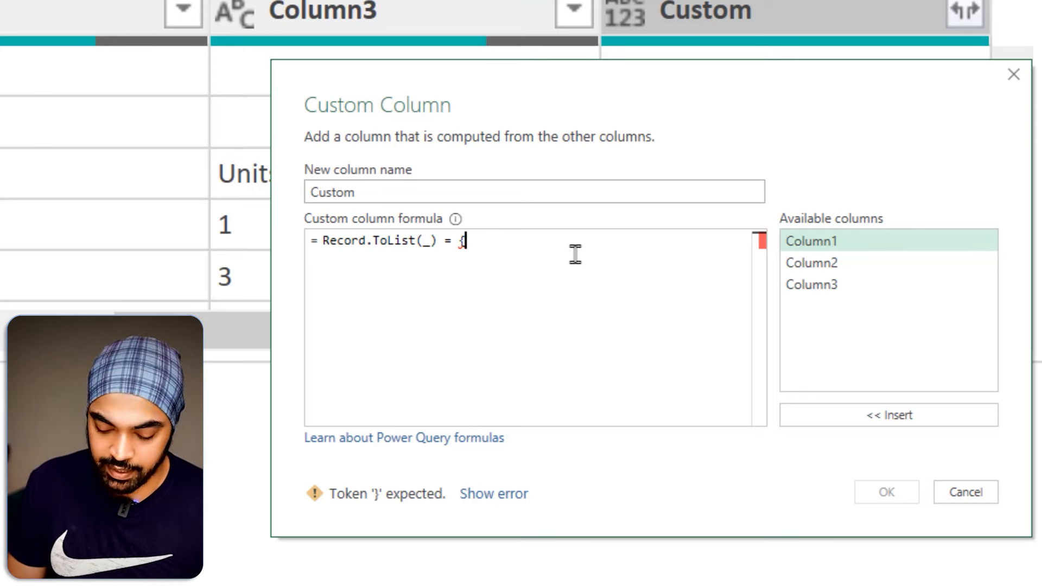
text("Date")
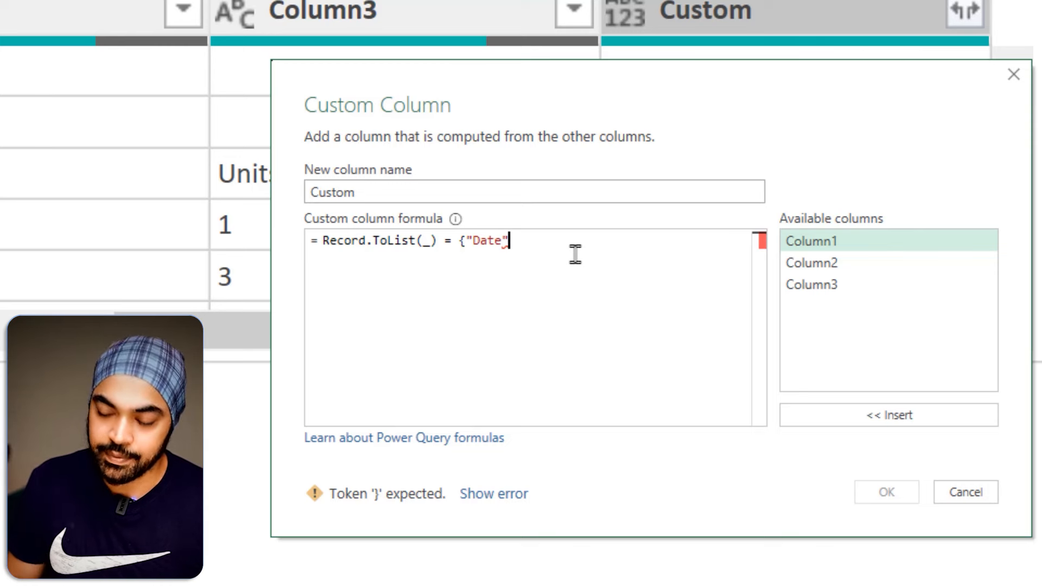
text(, "Pr)
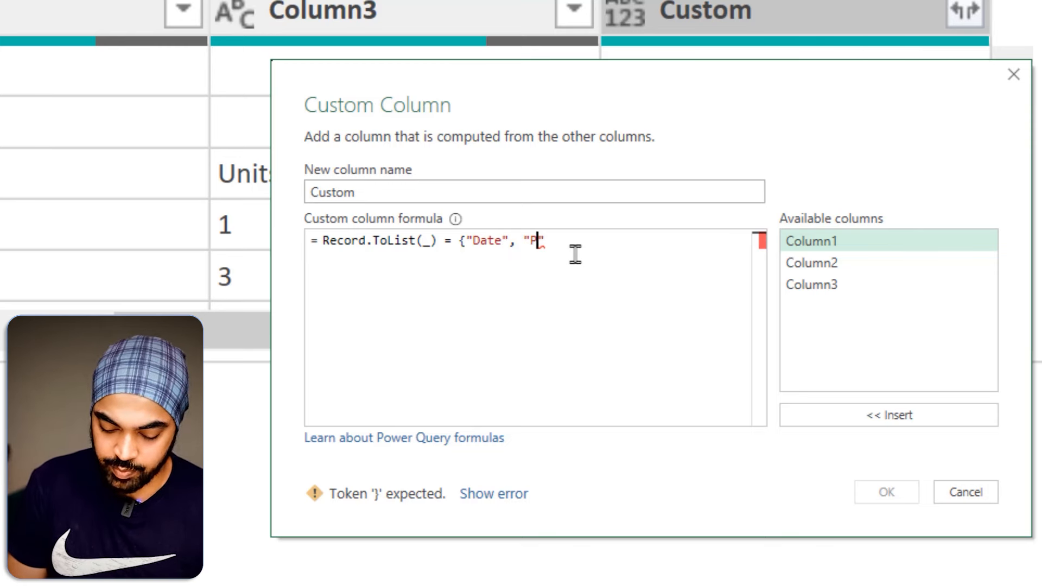
text(od", "Uni)
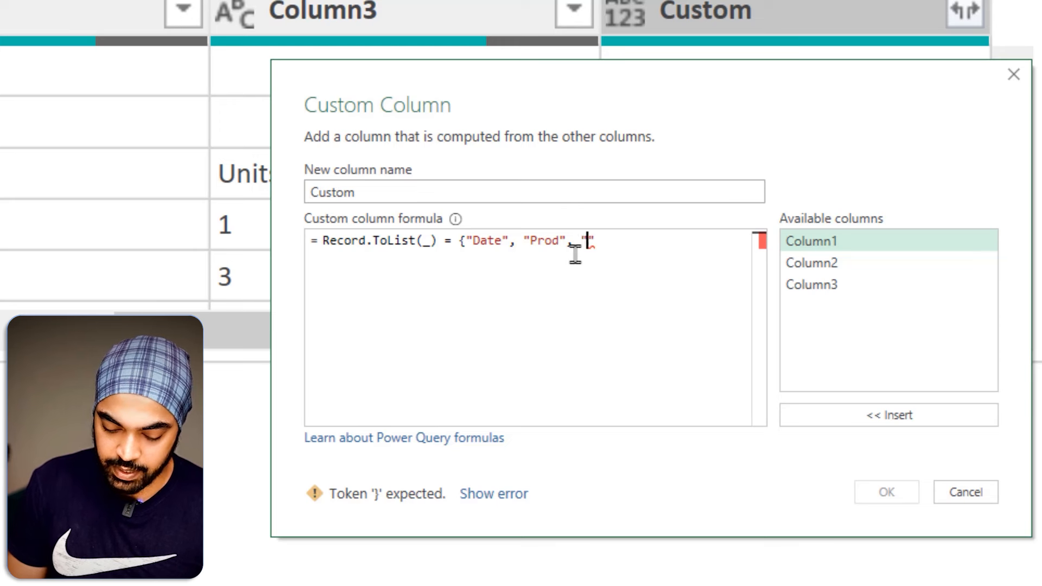
text(s)
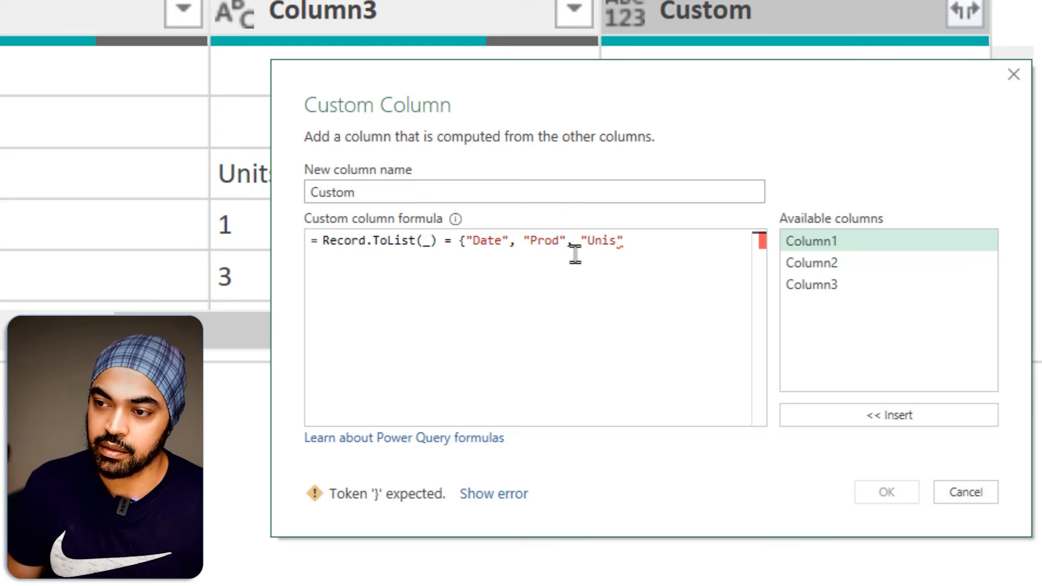
key(BackSpace)
text(ts")
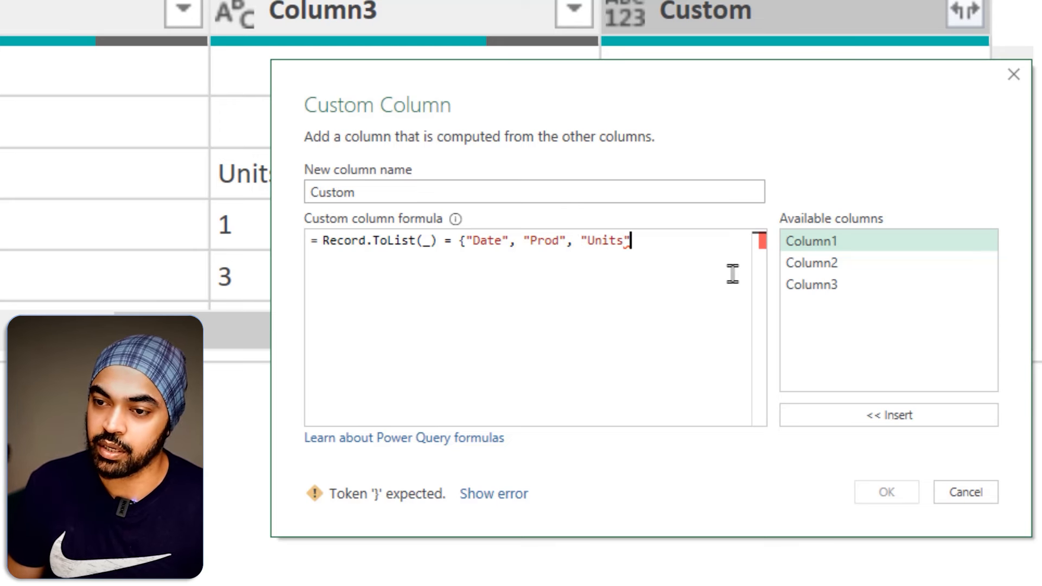
text(})
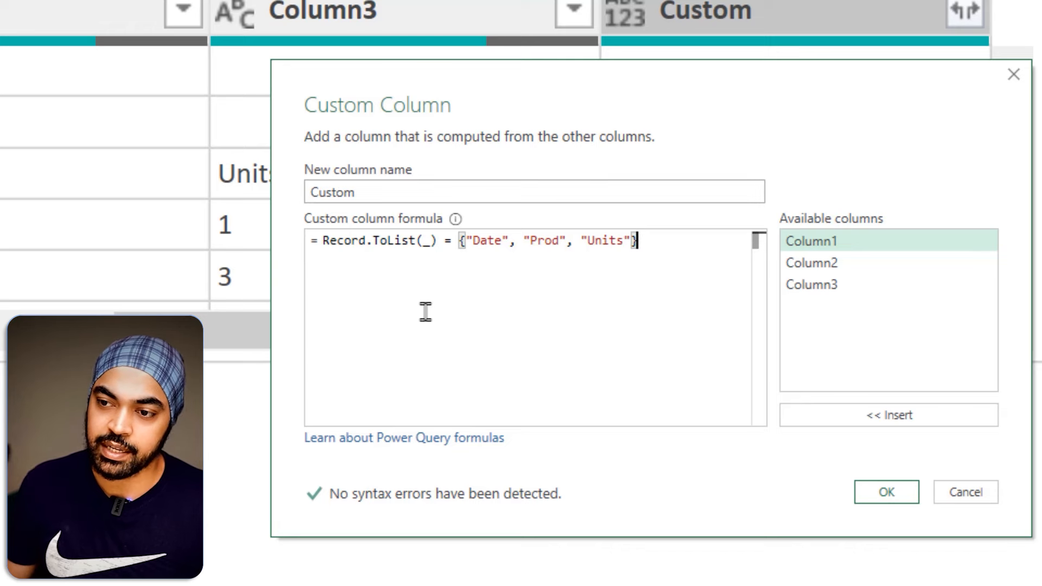
mouse_move(321, 274)
mouse_down()
mouse_move(414, 262)
mouse_move(560, 268)
mouse_up()
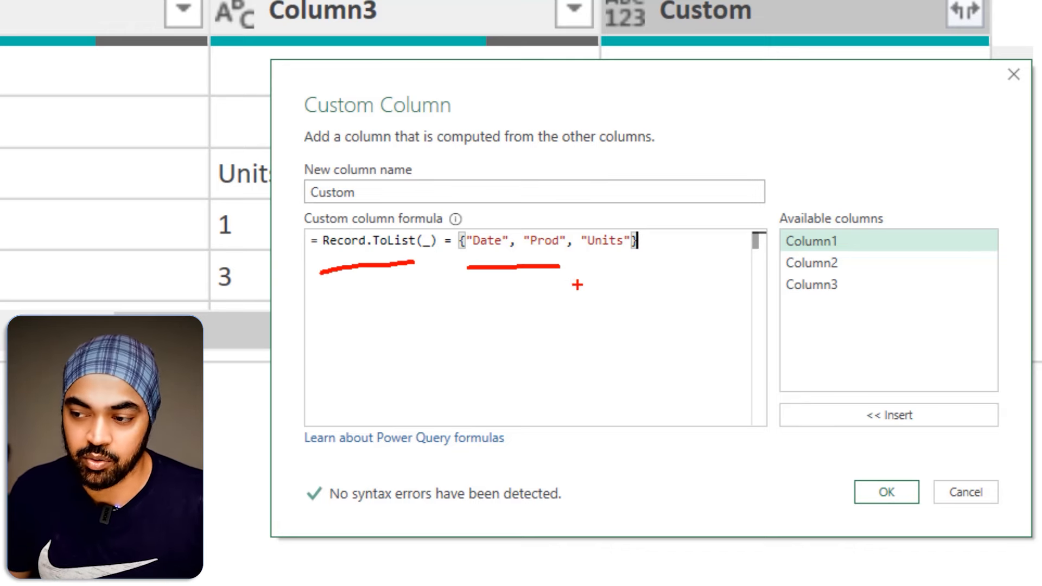
click(884, 493)
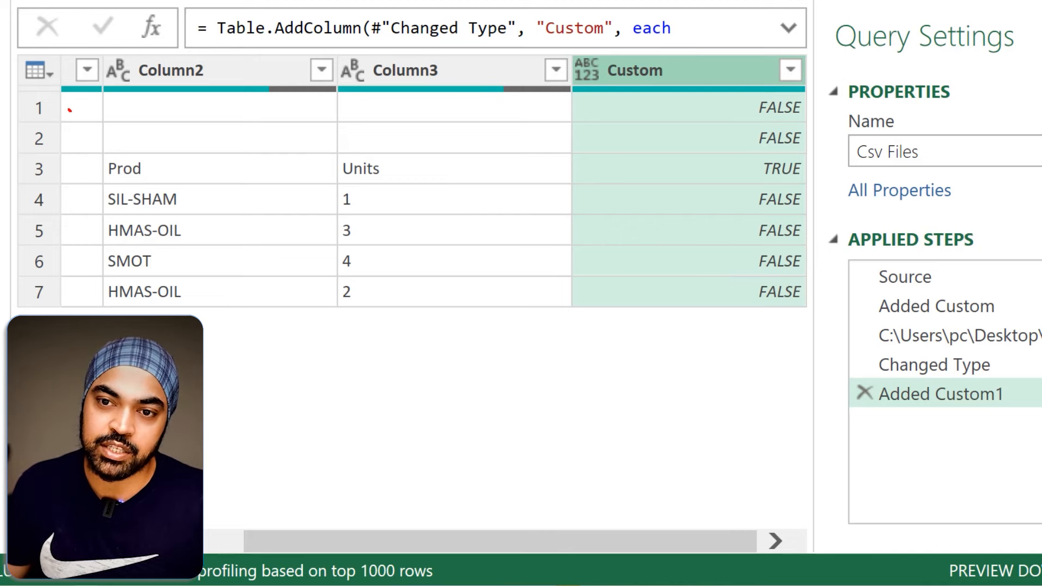
drag(384, 101, 403, 99)
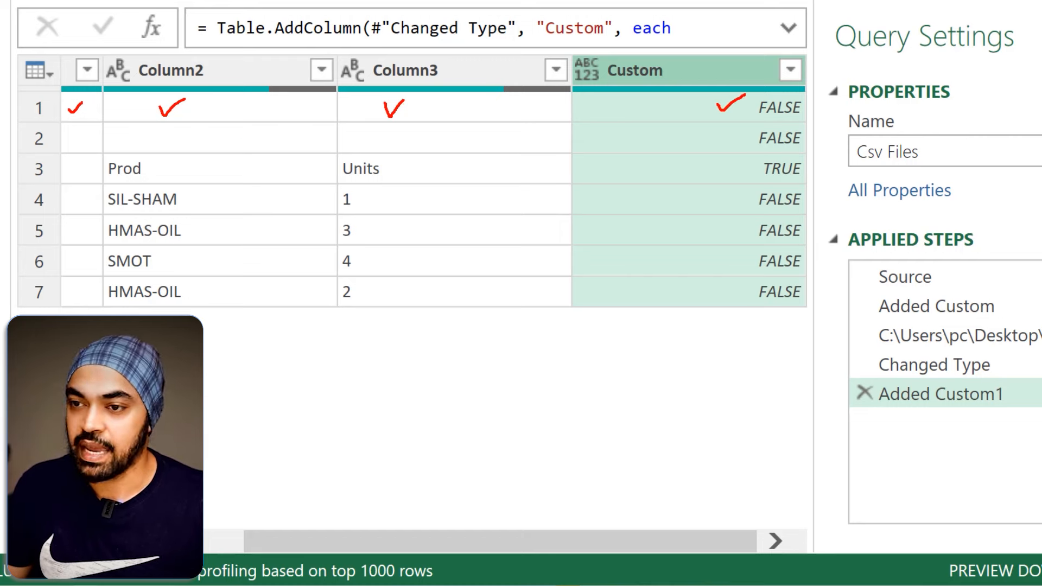
drag(384, 132, 420, 127)
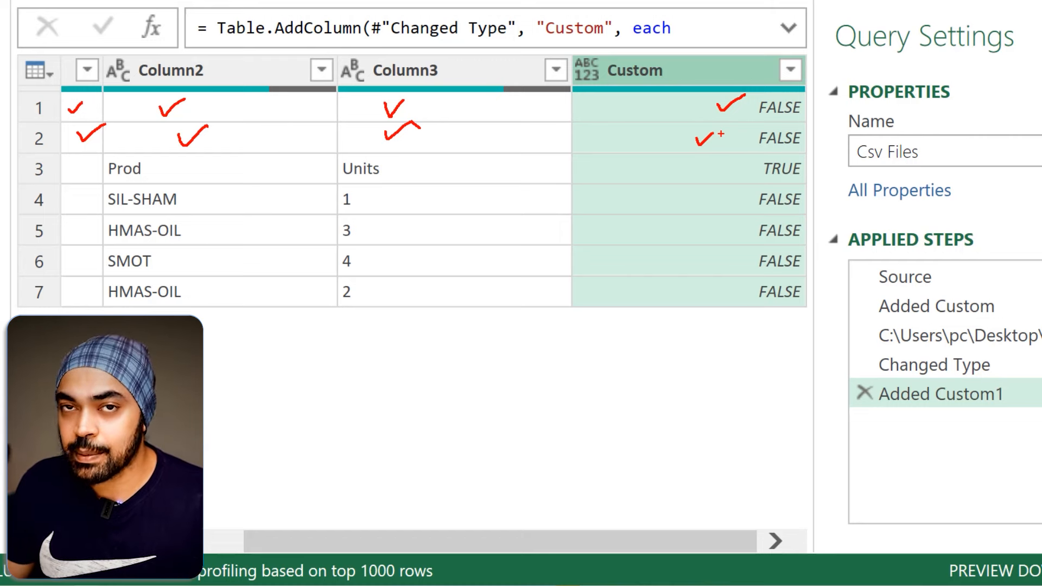
key(Escape)
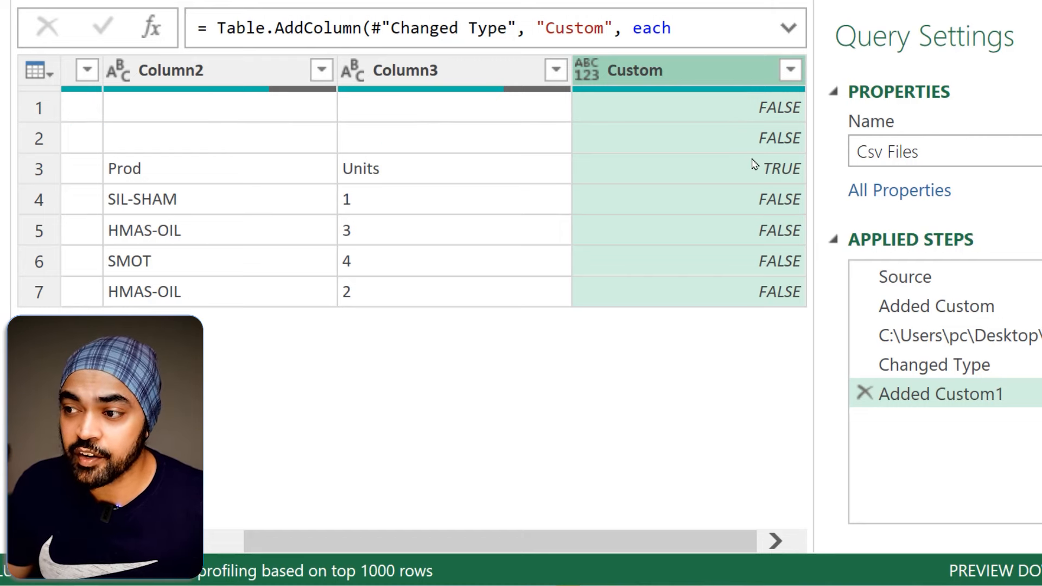
drag(744, 153, 808, 186)
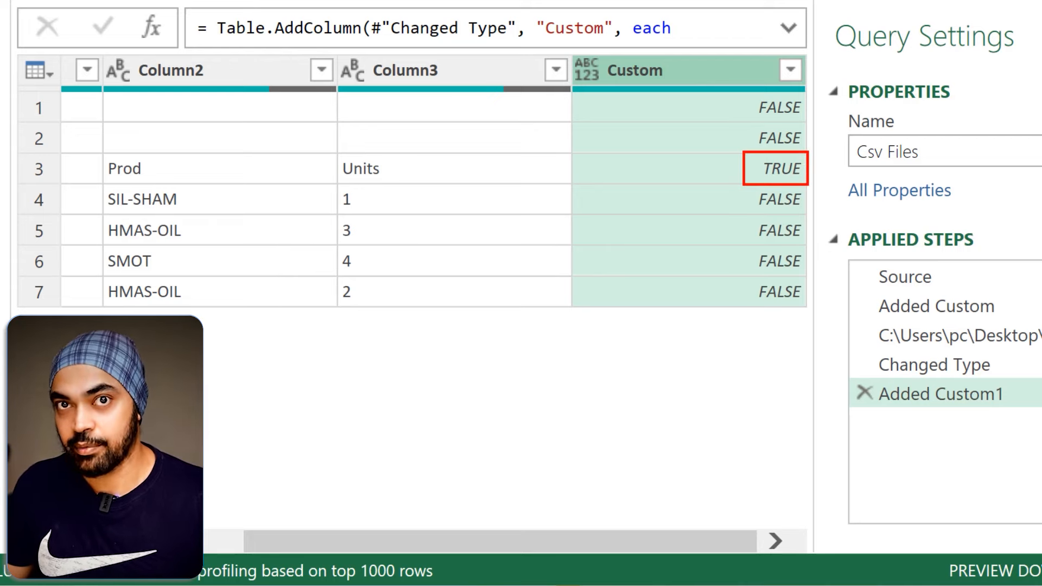
Change the comparison operator in the Added Custom1 formula to <> so it tests for rows that differ from the headers.
click(788, 28)
click(411, 57)
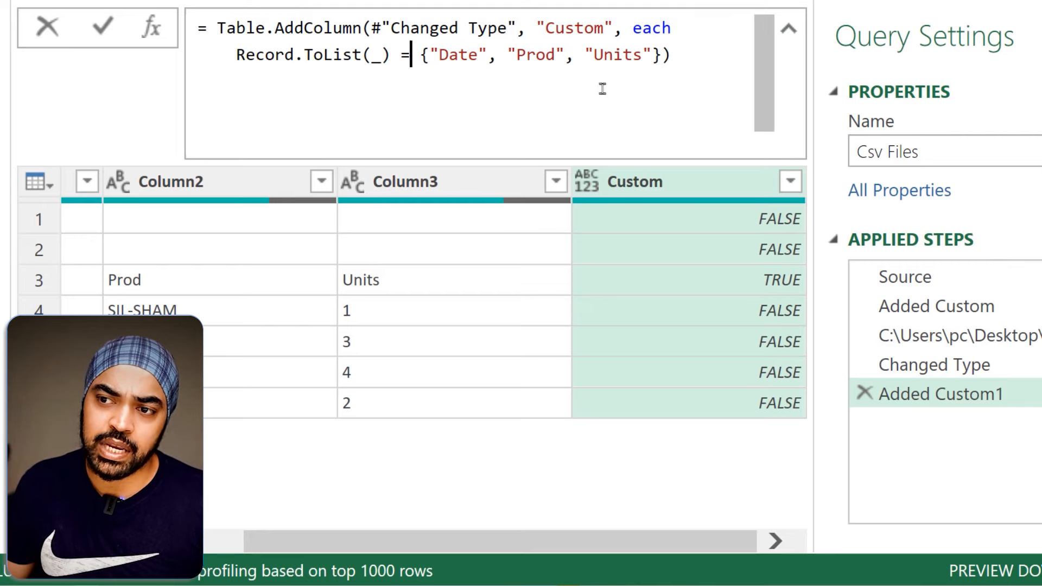
key(BackSpace)
text(<>)
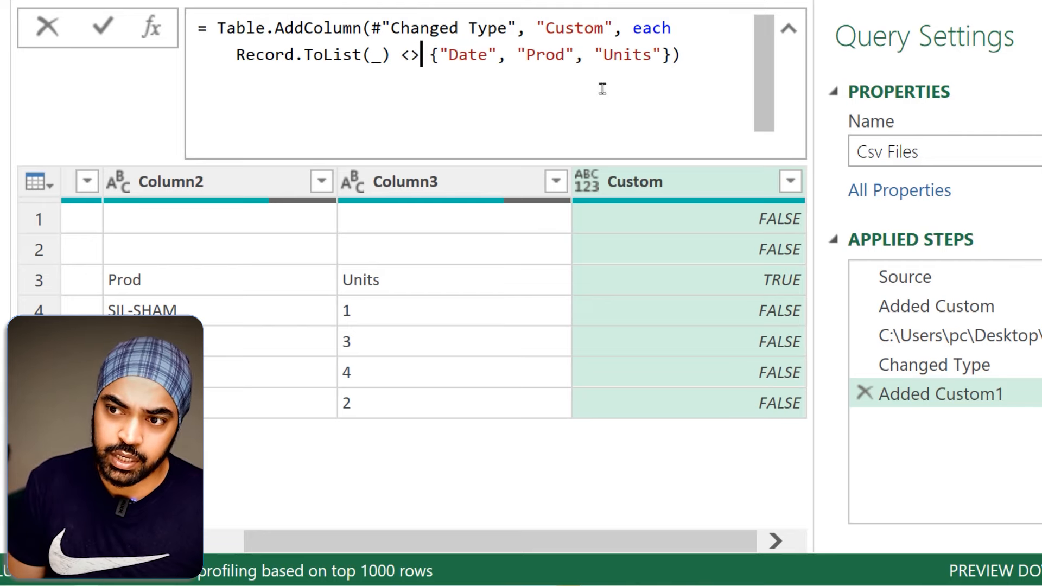
key(Return)
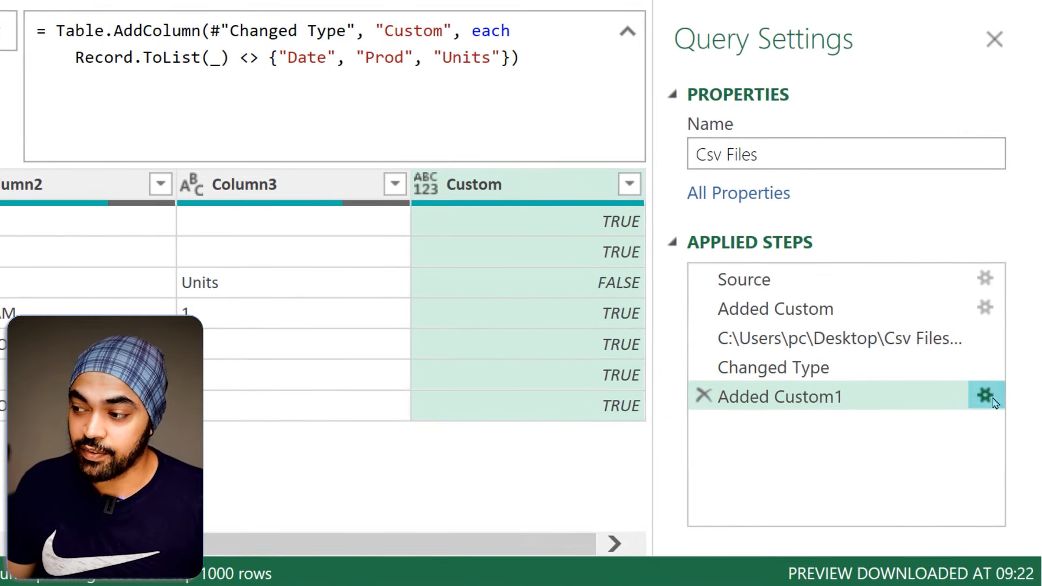
Copy the entire custom column formula from the Added Custom1 step's settings, leaving it unedited.
click(985, 396)
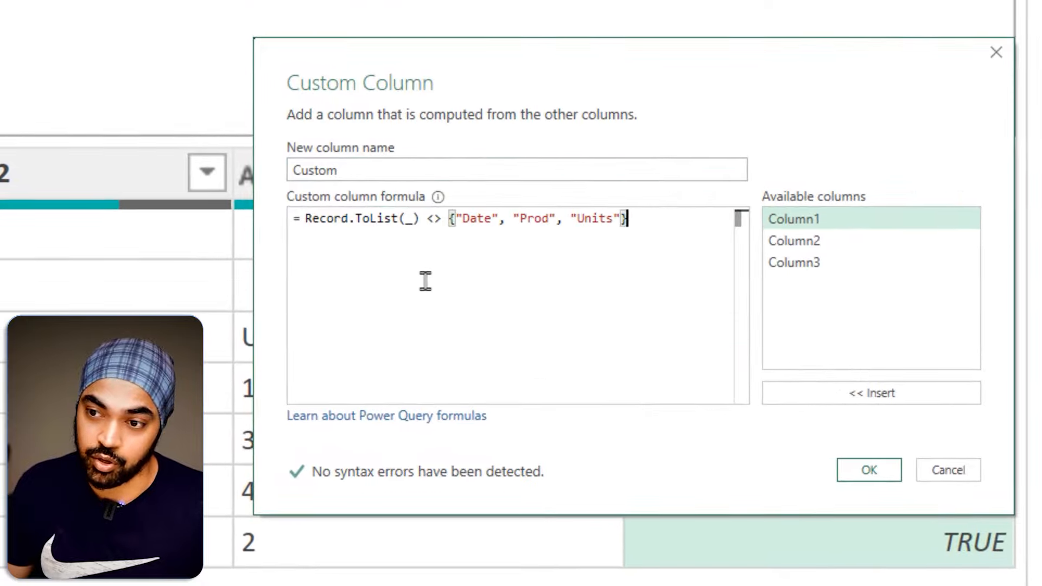
key(ctrl+a)
key(ctrl+c)
click(869, 469)
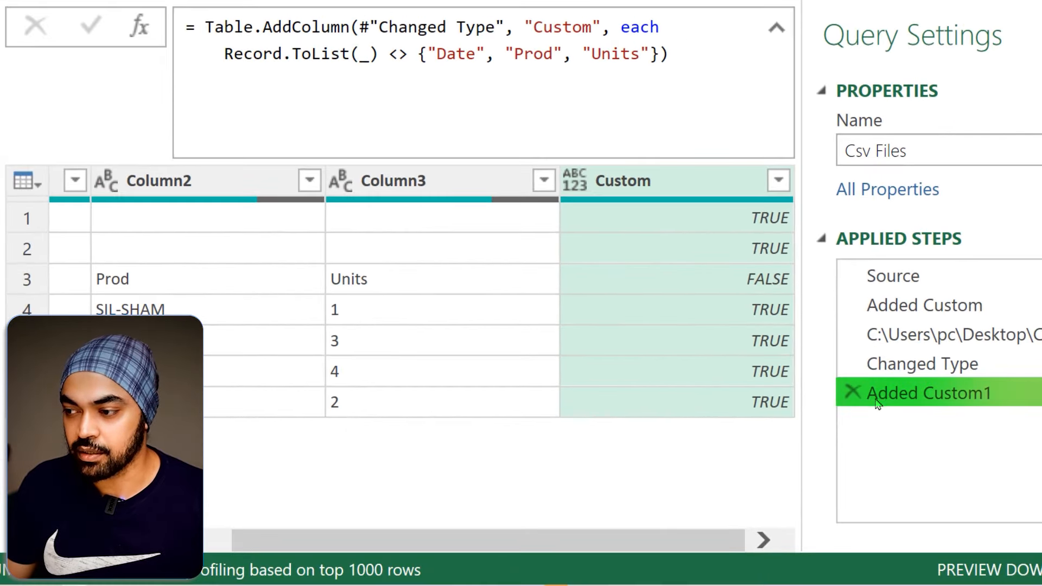
Delete the Added Custom1 step and remove the top 2 rows of the February table.
click(852, 392)
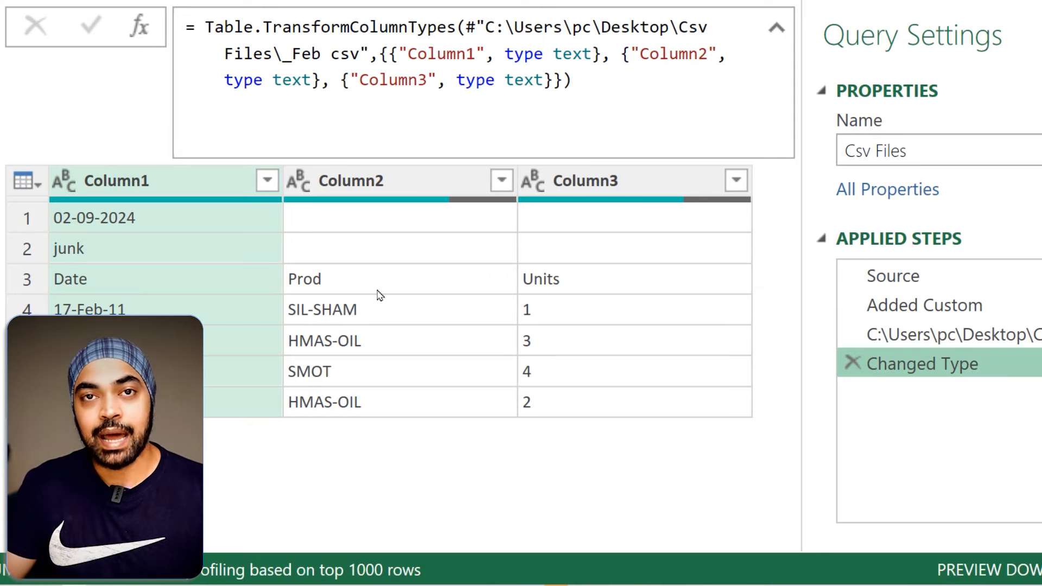
mouse_move(108, 214)
mouse_down()
mouse_move(148, 252)
mouse_move(104, 251)
mouse_up()
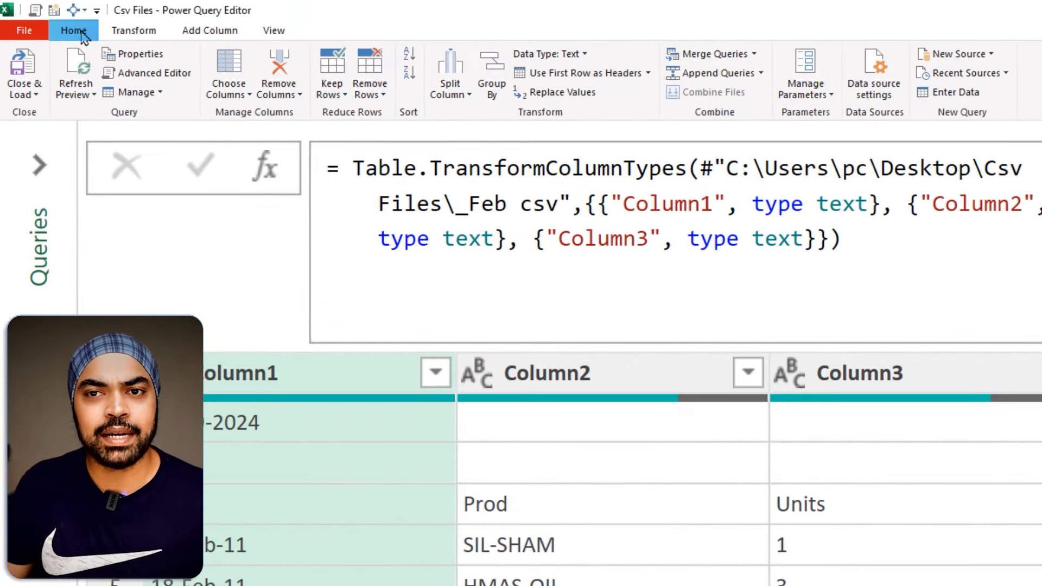
click(365, 97)
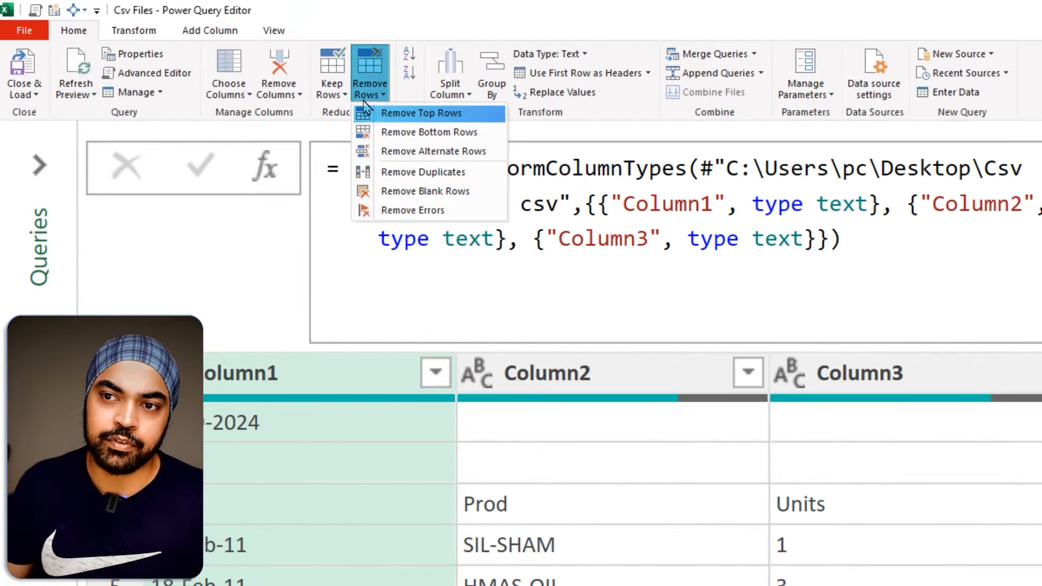
click(377, 113)
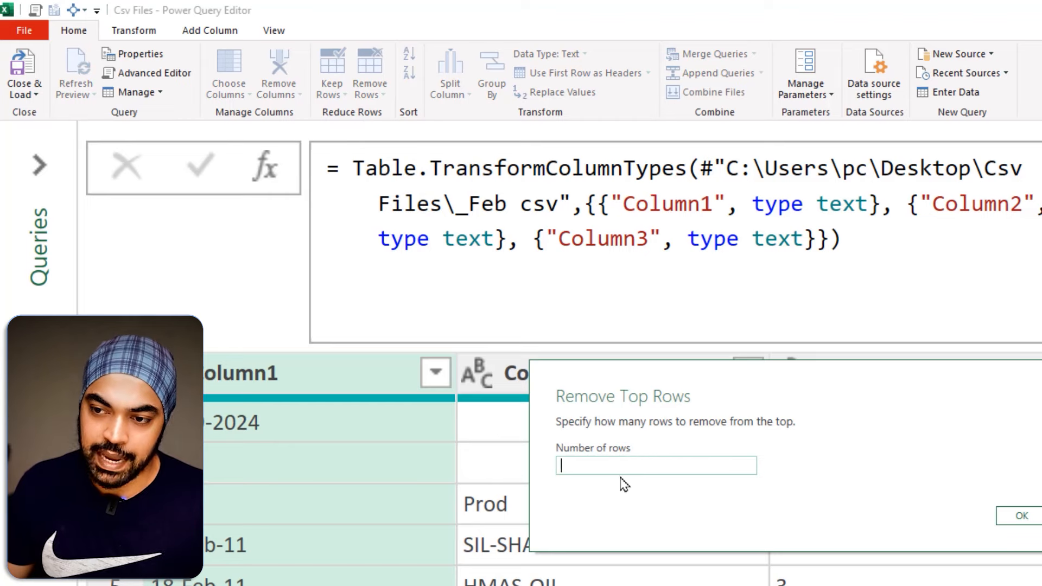
text(2)
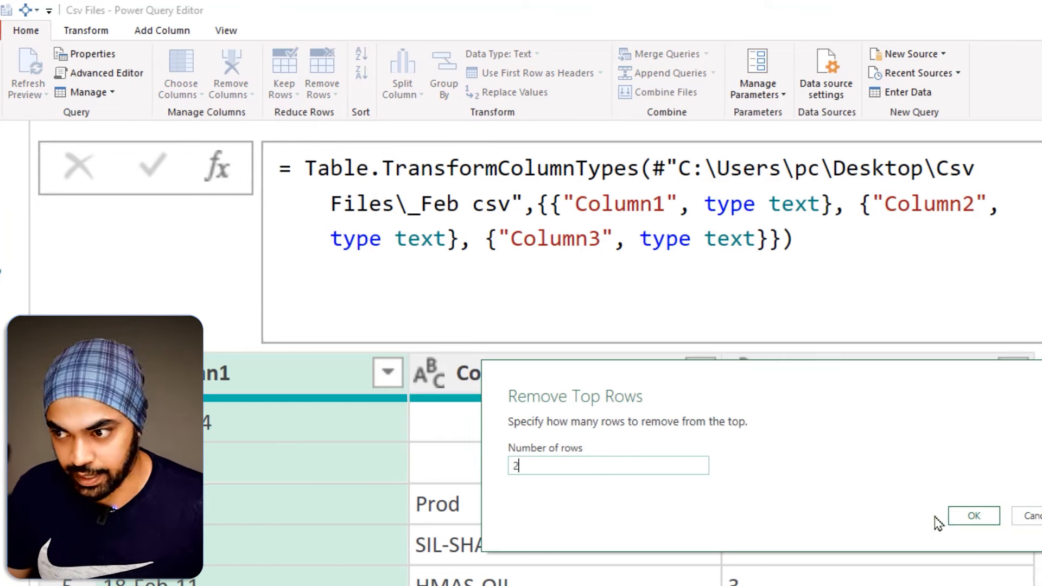
click(974, 517)
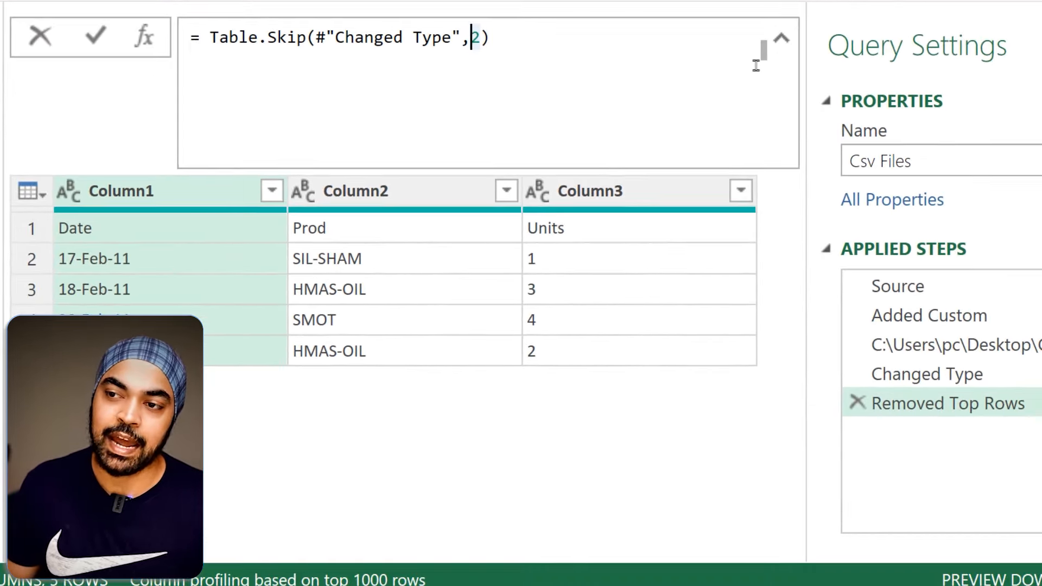
Replace the row count 2 in the Table.Skip formula with the copied condition Record.ToList(_) <> {"Date", "Prod", "Units"} and apply it.
key(shift+Right)
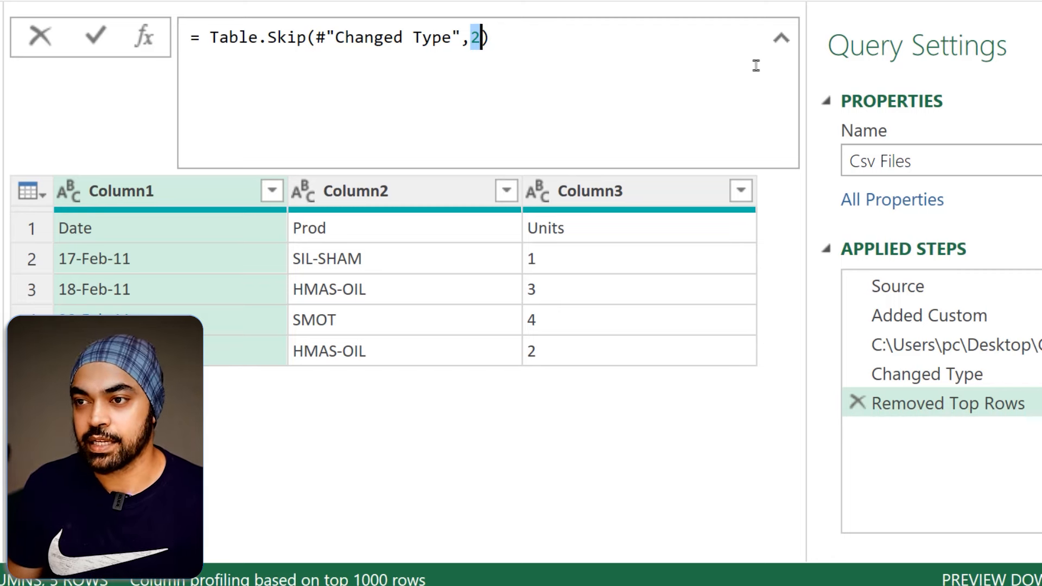
key(shift+Right)
key(BackSpace)
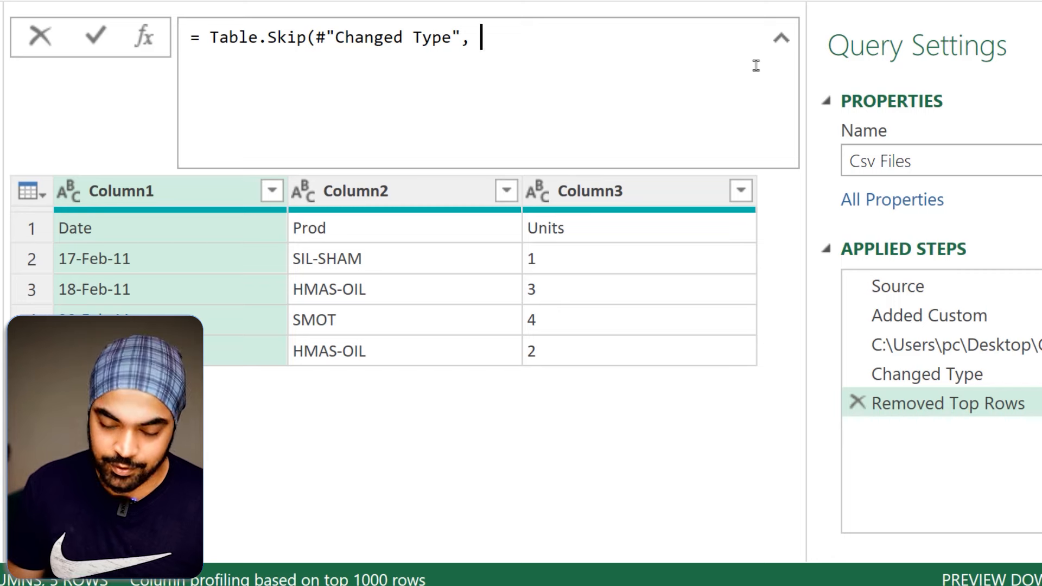
key(ctrl+v)
text(_)
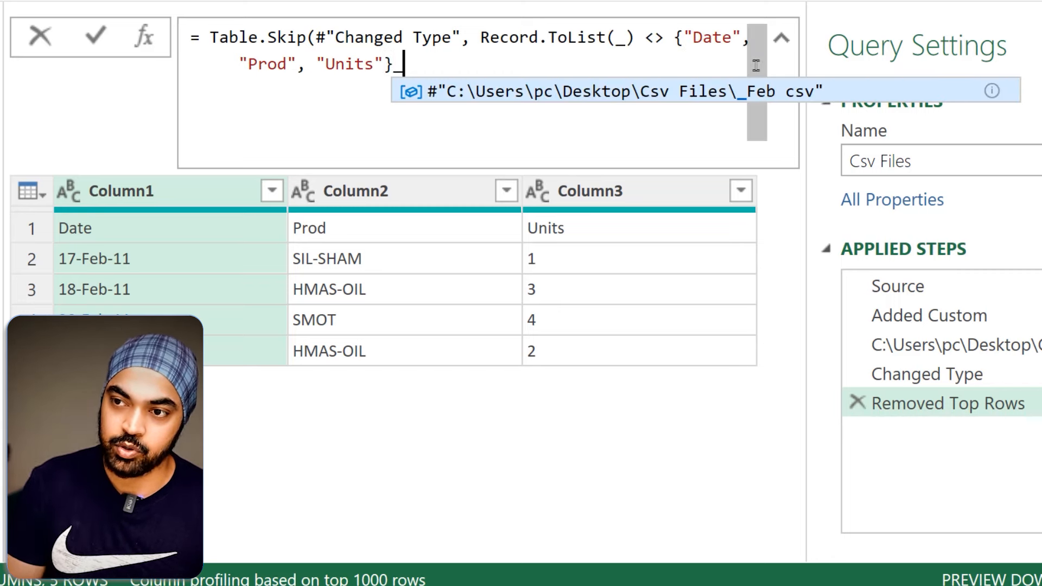
key(BackSpace)
text())
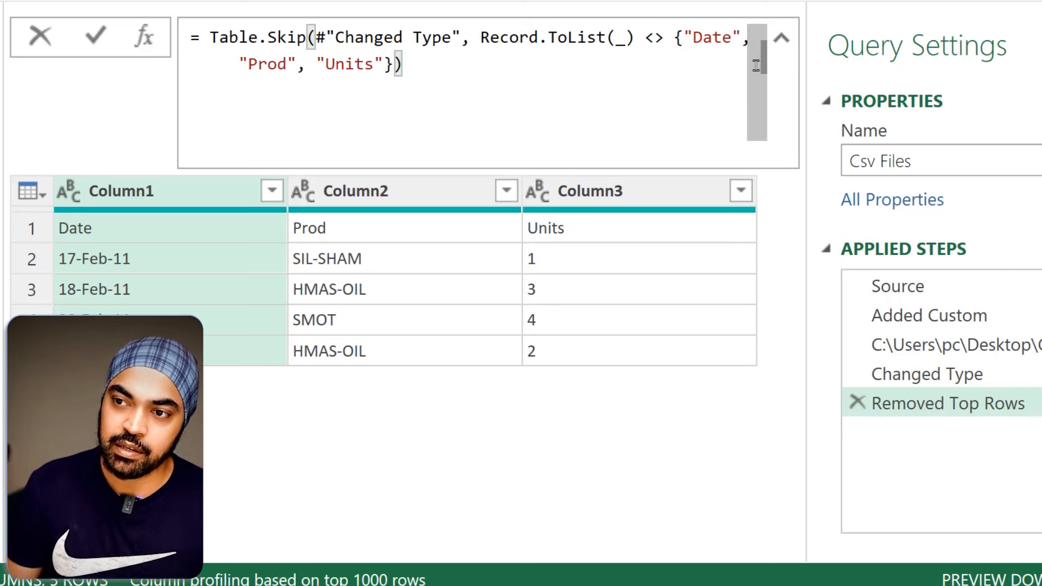
drag(528, 51, 618, 50)
drag(289, 86, 372, 92)
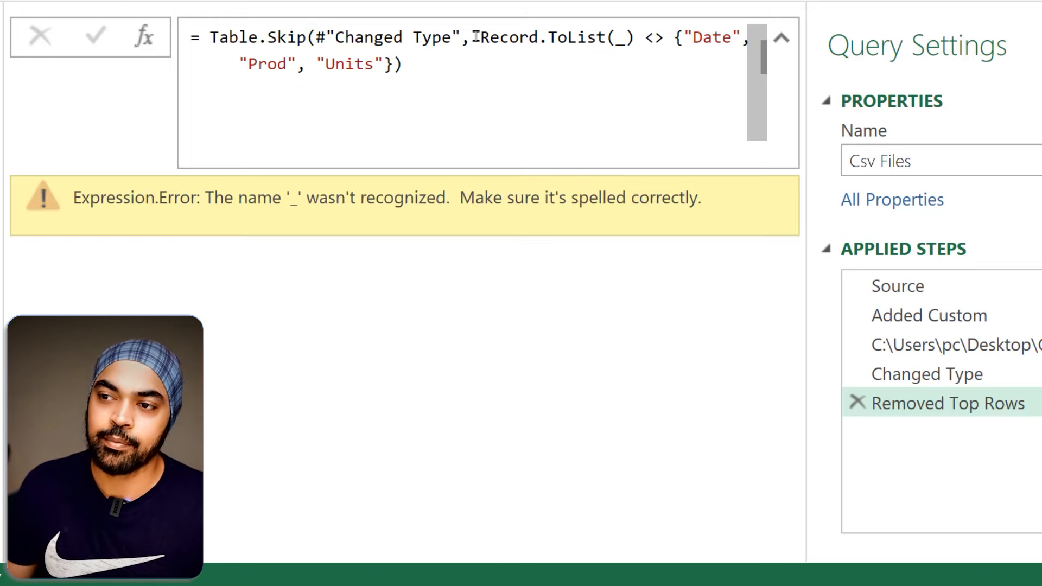
Insert the keyword each before Record.ToList(_) in the Table.Skip formula and apply it.
click(475, 38)
text(each)
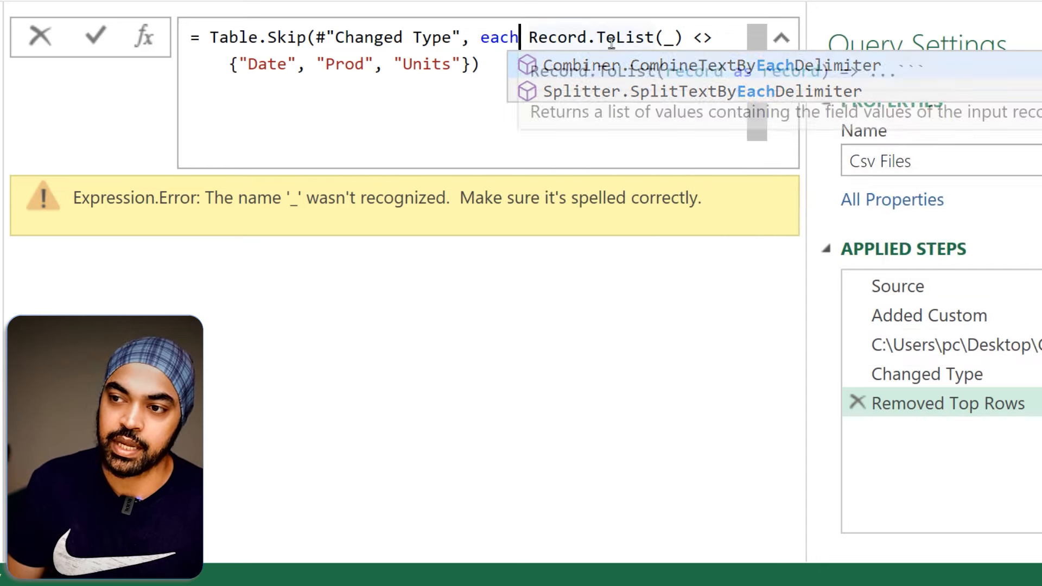
click(588, 261)
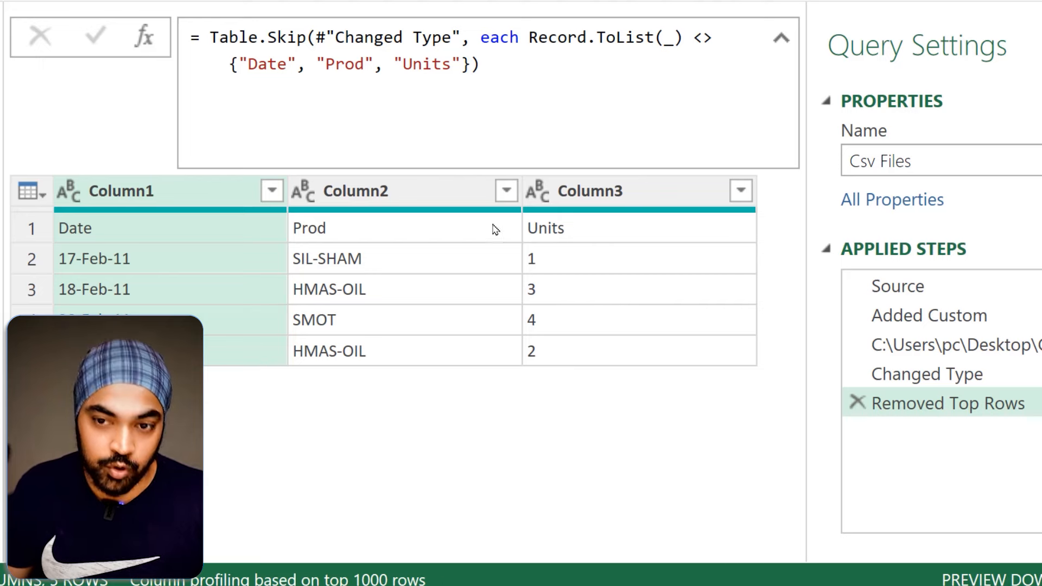
Copy the whole Table.Skip expression of the Removed Top Rows step, leaving the formula unedited.
drag(112, 211, 439, 208)
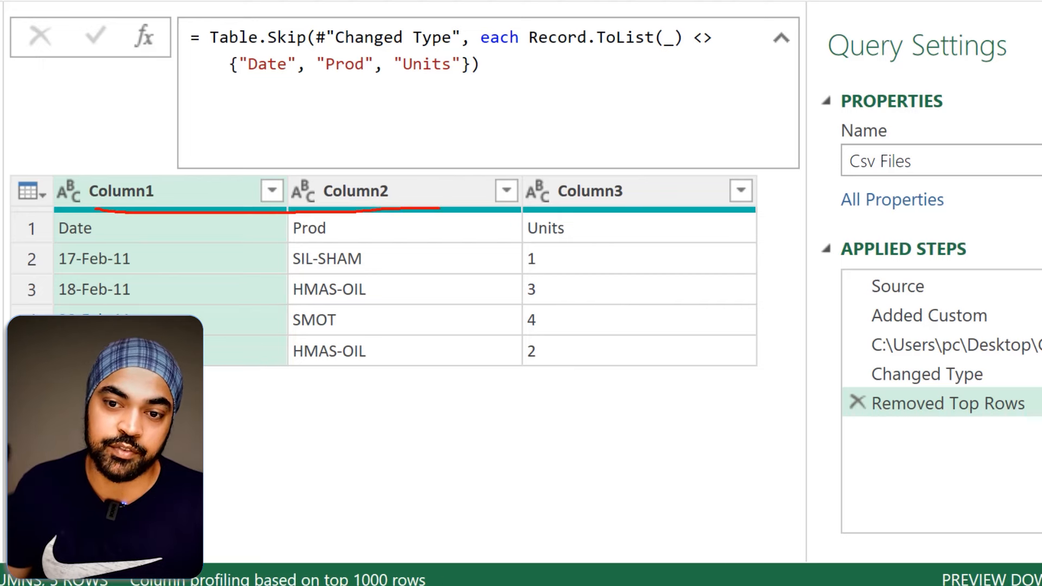
mouse_move(46, 217)
mouse_down()
mouse_move(228, 240)
mouse_move(592, 241)
mouse_up()
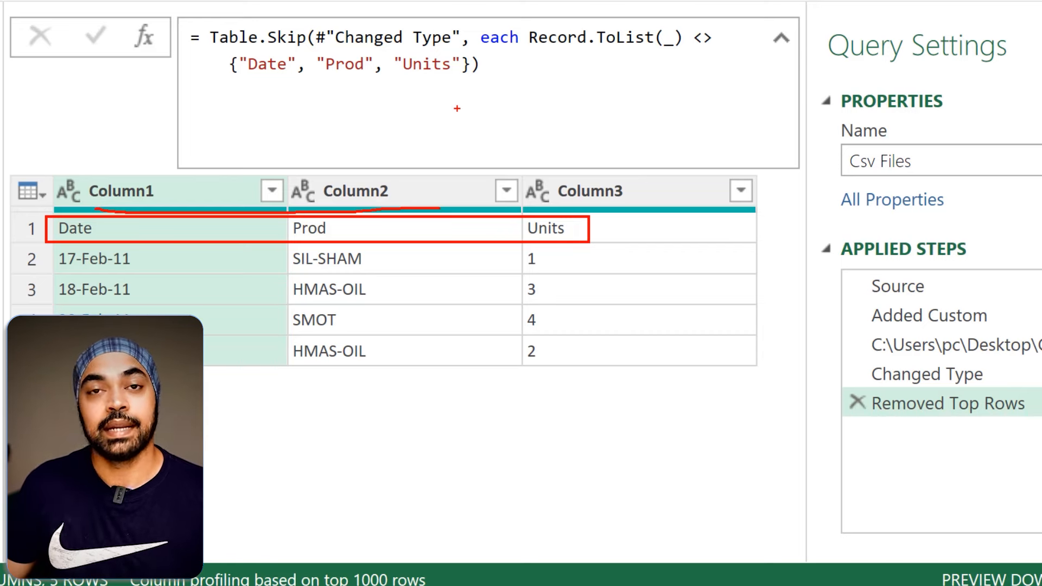
key(Escape)
mouse_move(210, 37)
mouse_down()
mouse_move(400, 48)
mouse_move(487, 67)
mouse_up()
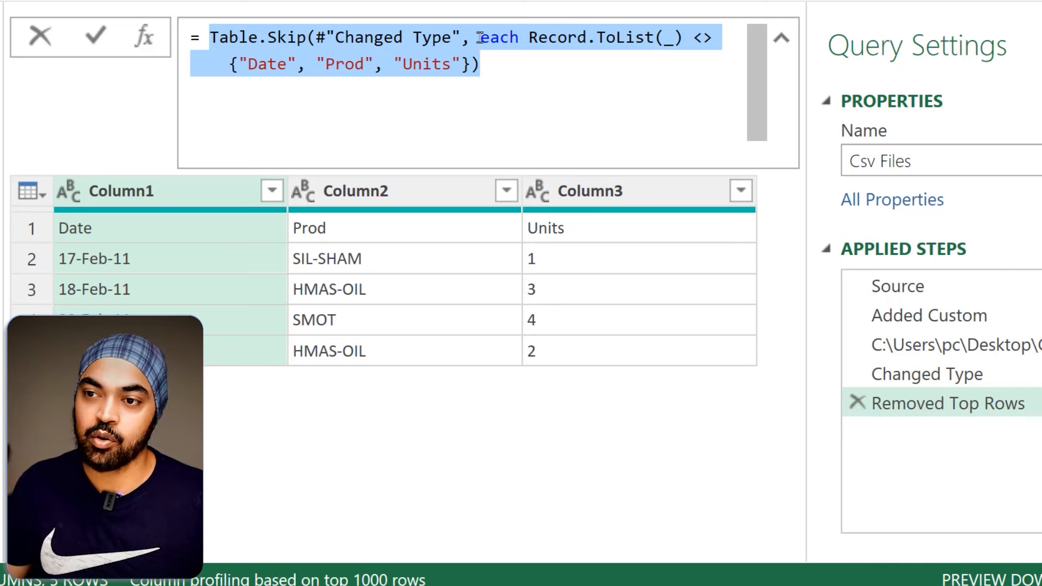
key(Escape)
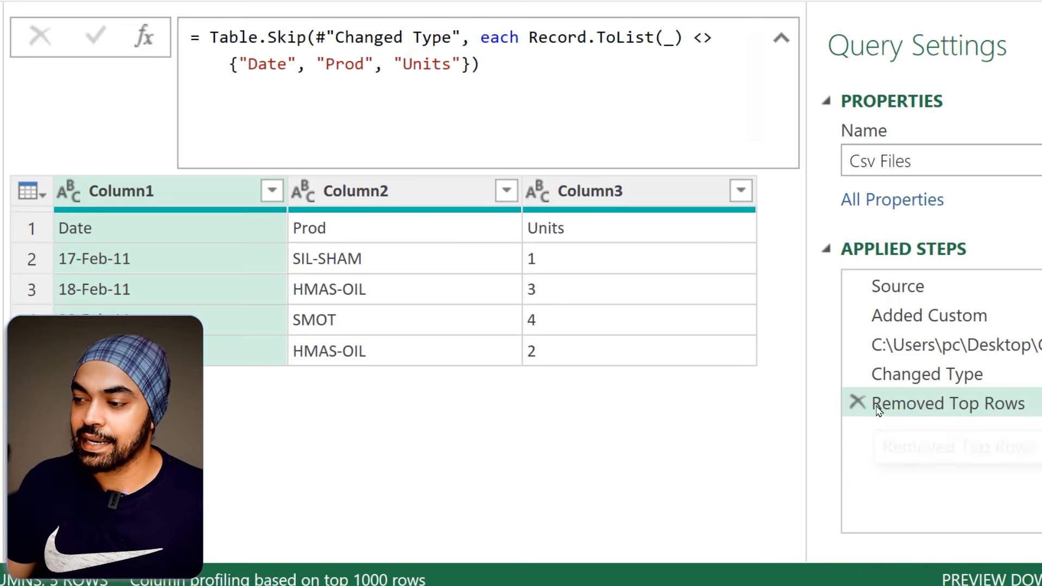
Delete the Removed Top Rows, Changed Type and Feb csv navigation steps to return to the Added Custom step.
click(864, 409)
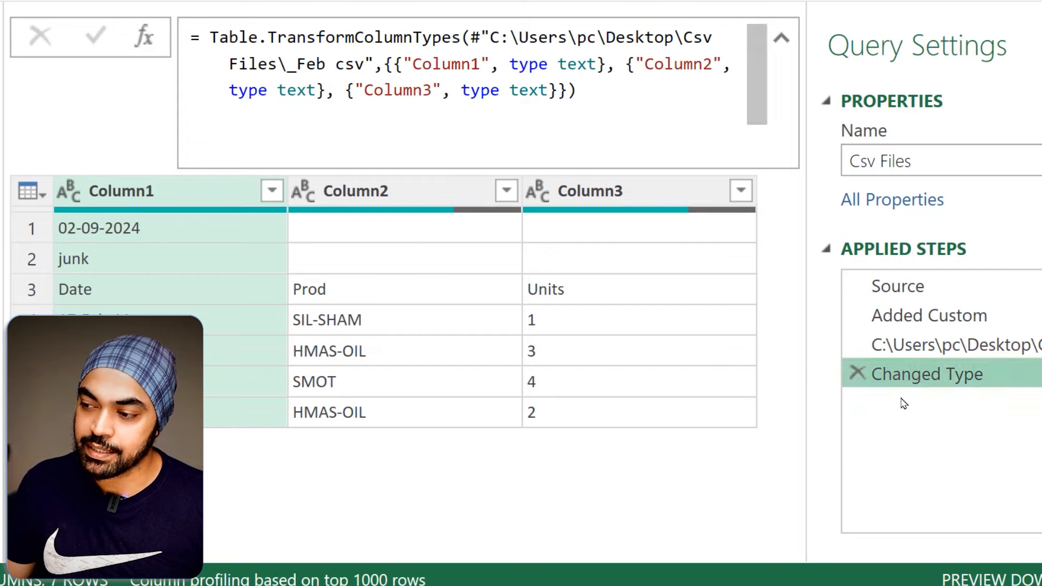
click(857, 375)
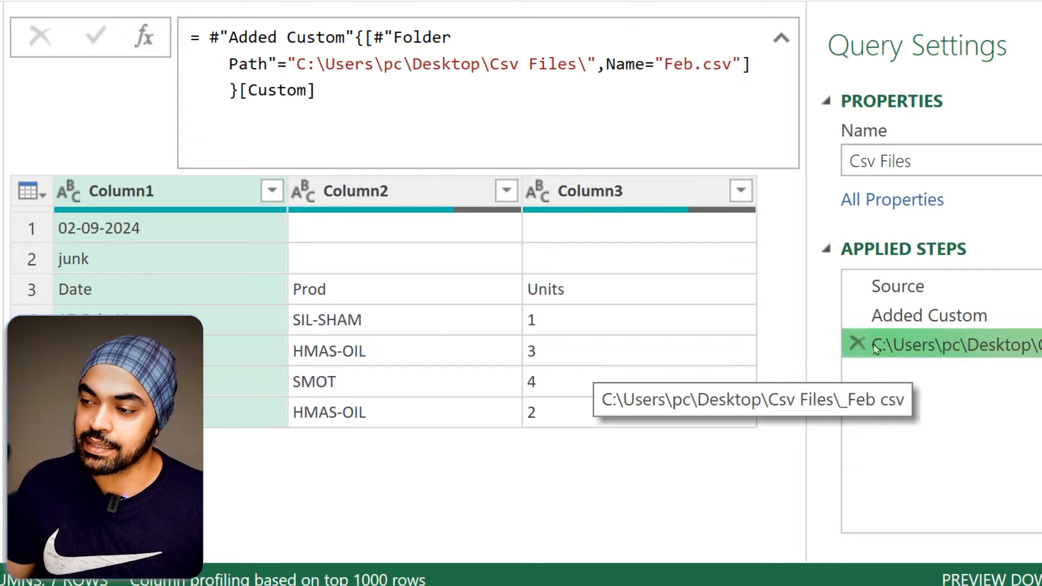
click(856, 345)
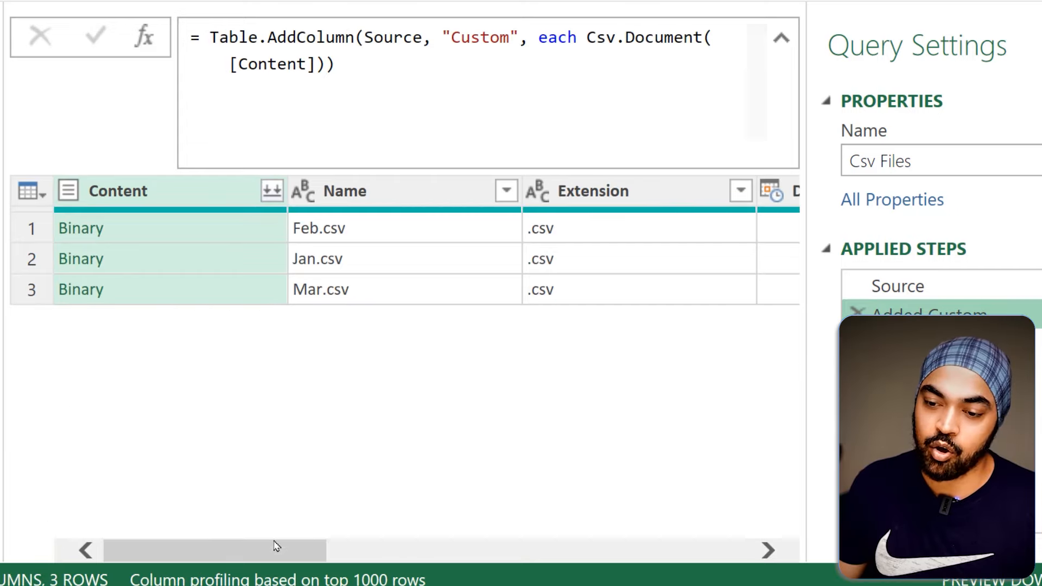
Preview each of the three tables in the Custom column to compare the junk rows above their headers.
drag(275, 547, 723, 546)
click(691, 230)
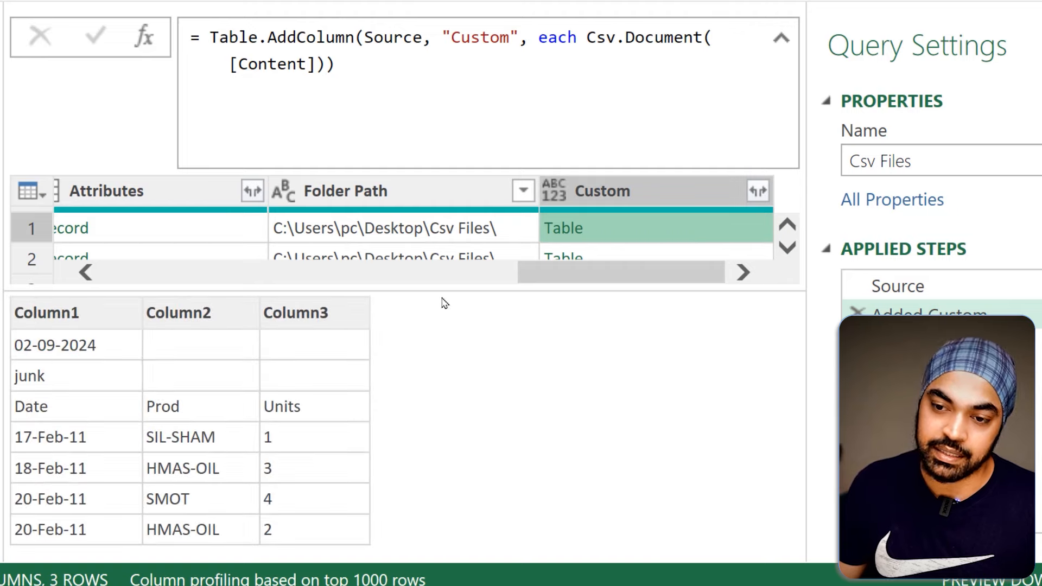
drag(450, 294, 443, 359)
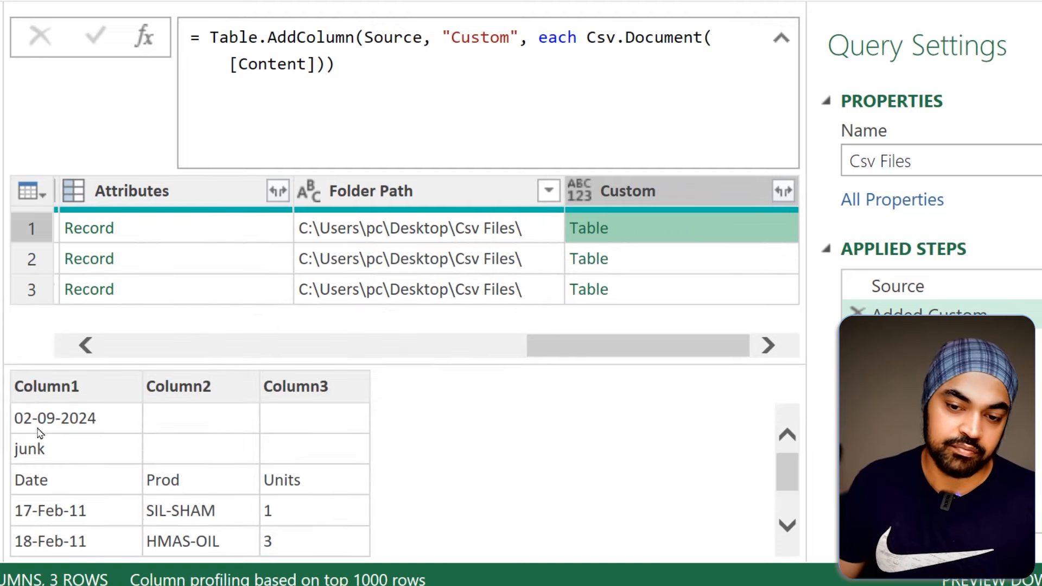
click(617, 266)
click(603, 289)
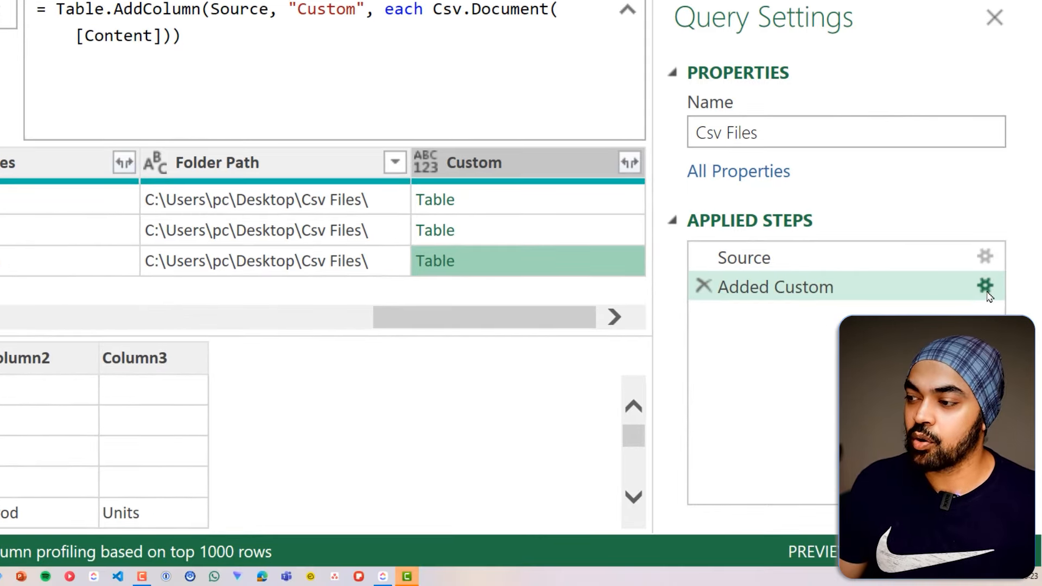
Open the Added Custom step's settings to edit its Csv.Document([Content]) formula.
click(986, 288)
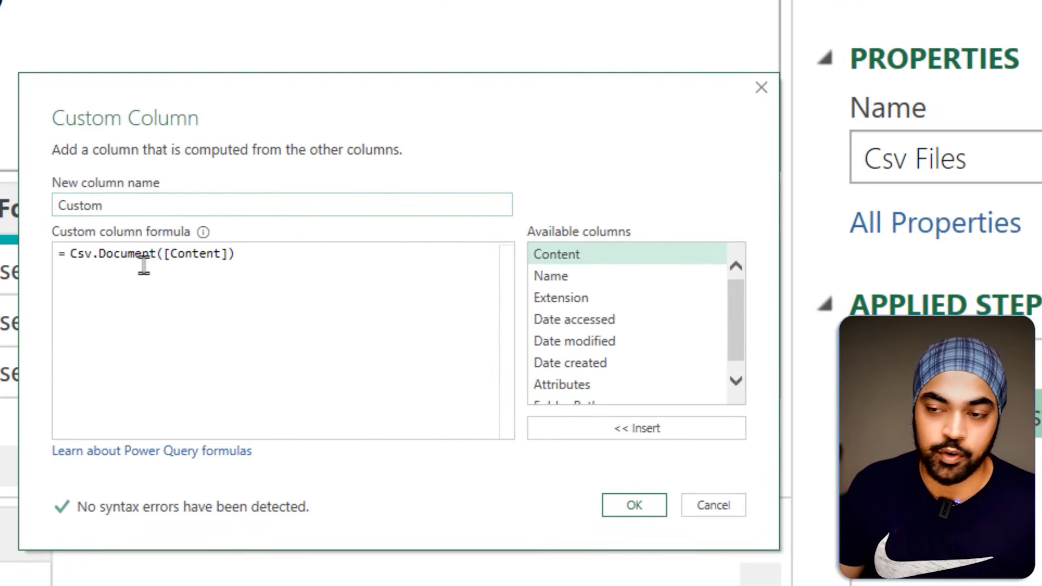
click(71, 254)
text(Table.Skip()
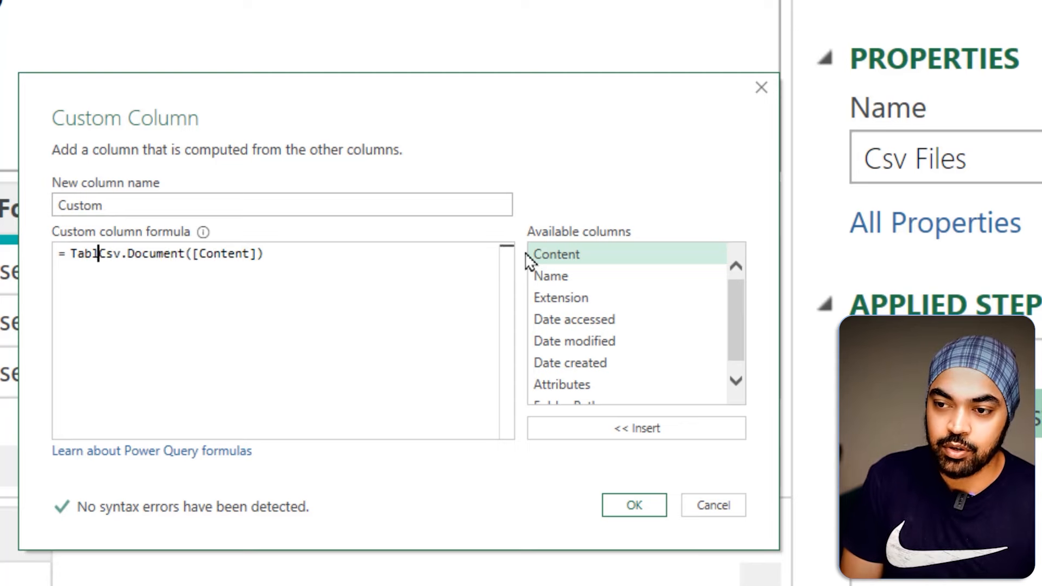
key(shift+Left)
key(shift+Left)
key(shift+Left)
key(shift+Left)
key(shift+Left)
key(shift+Left)
key(shift+Left)
key(shift+Left)
key(shift+Left)
key(shift+Left)
key(shift+Left)
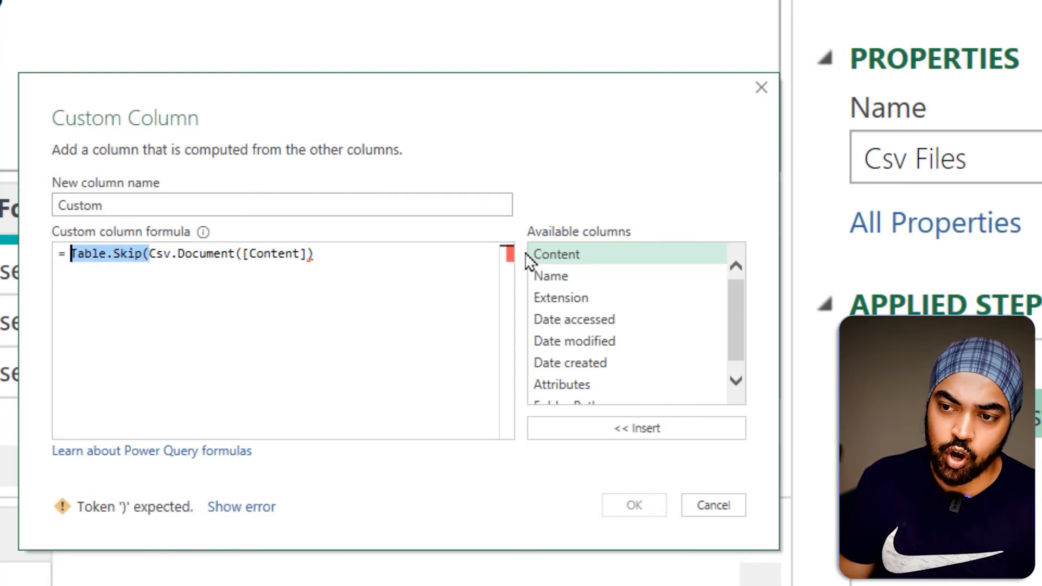
key(BackSpace)
Paste the copied Table.Skip expression on a new line above Csv.Document([Content]) in the custom column formula.
key(Return)
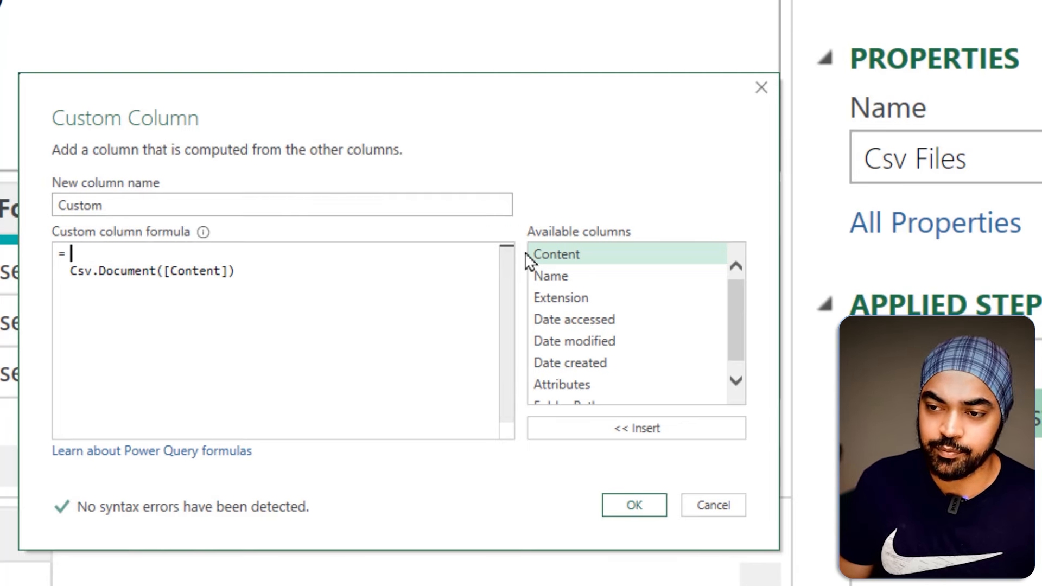
key(ctrl+v)
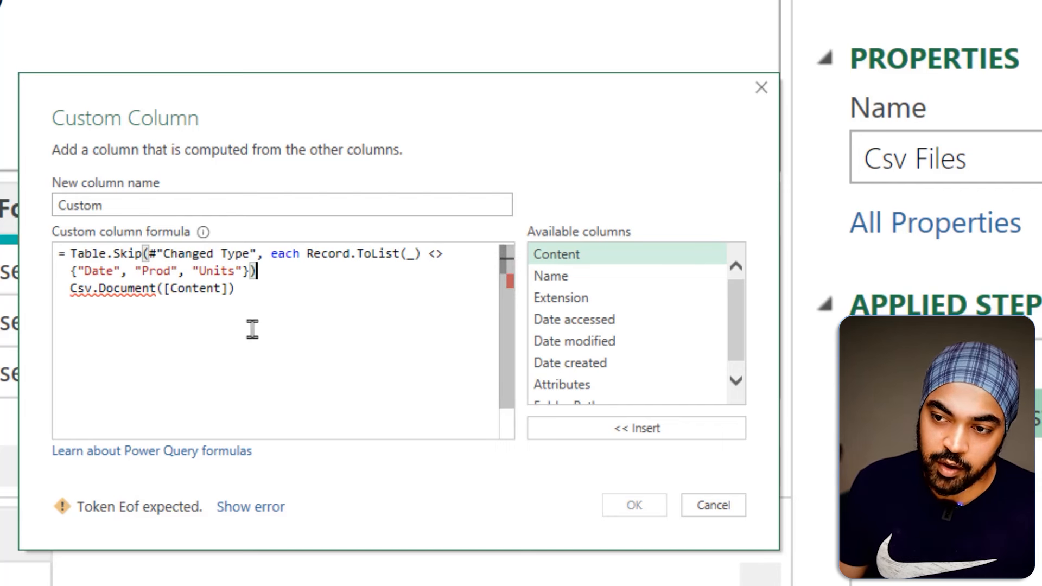
key(ctrl+2)
drag(164, 264, 229, 263)
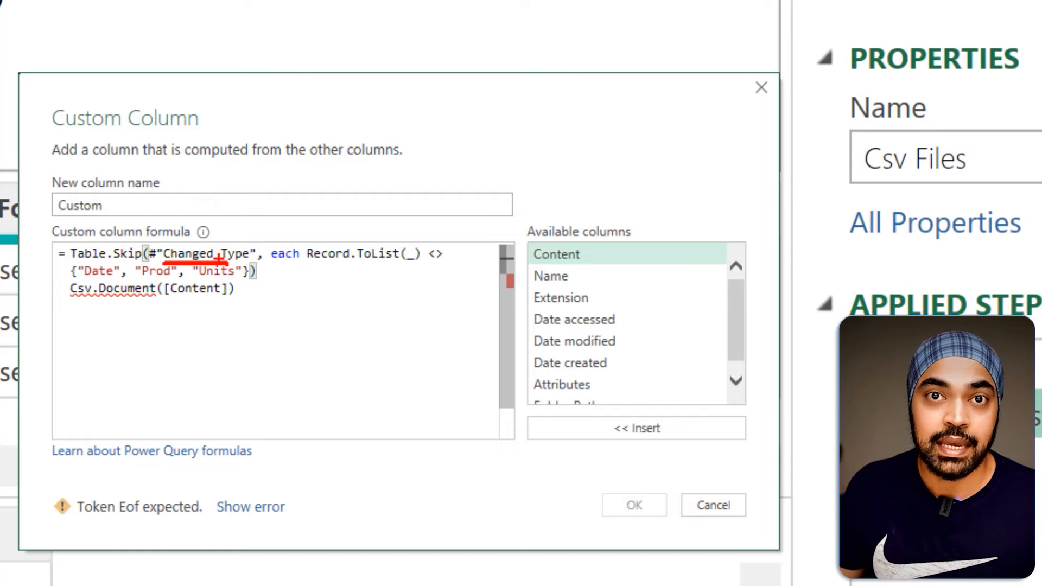
key(Escape)
drag(284, 103, 311, 426)
mouse_move(465, 107)
mouse_down()
mouse_move(477, 119)
mouse_move(481, 182)
mouse_move(458, 188)
mouse_move(463, 209)
mouse_up()
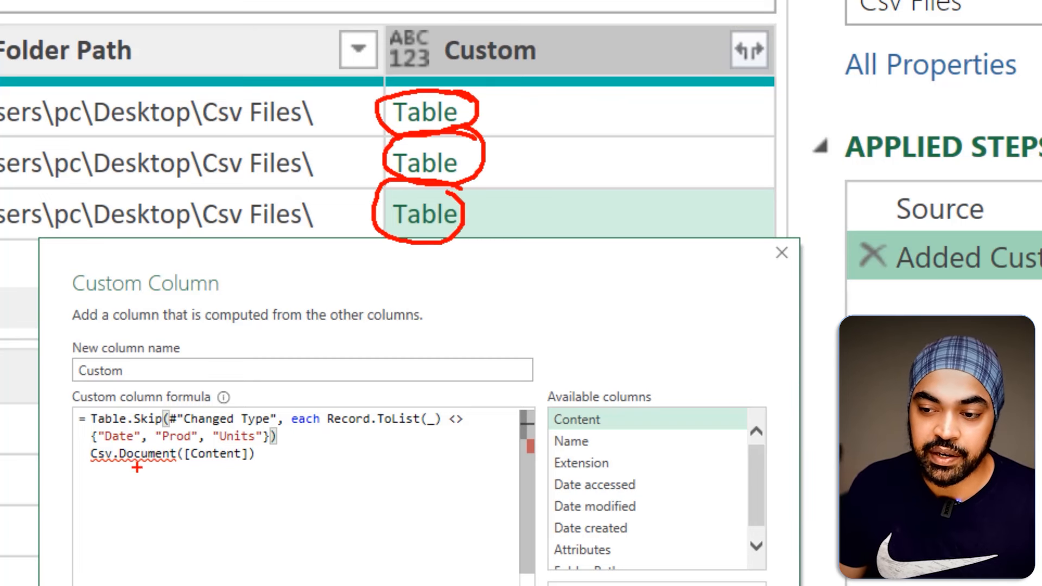
Move Csv.Document([Content]) into Table.Skip in place of #"Changed Type" and apply the custom column formula.
mouse_move(74, 479)
mouse_down()
mouse_move(251, 473)
mouse_move(90, 455)
mouse_up()
key(ctrl+c)
key(Escape)
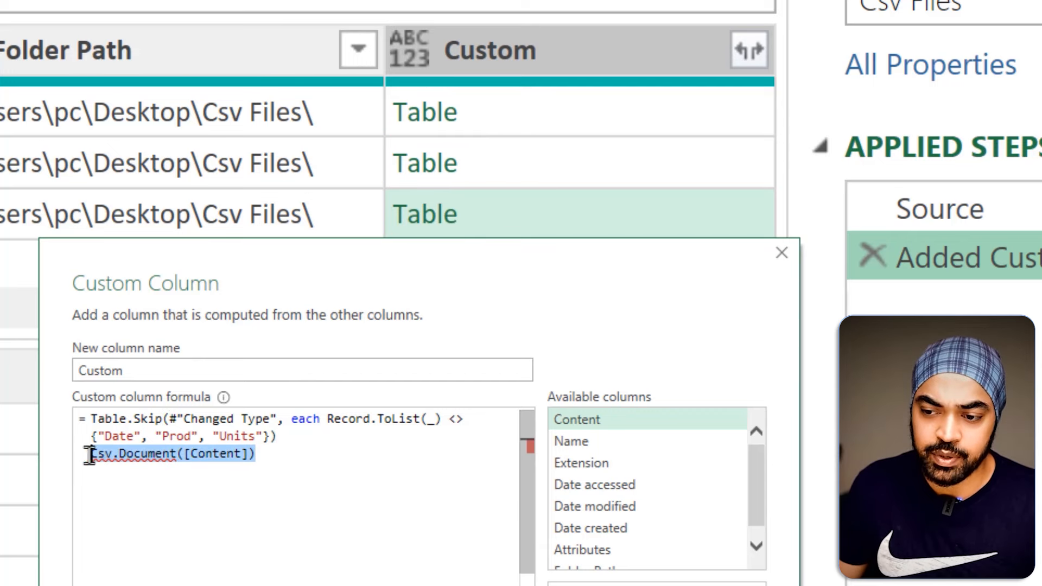
key(BackSpace)
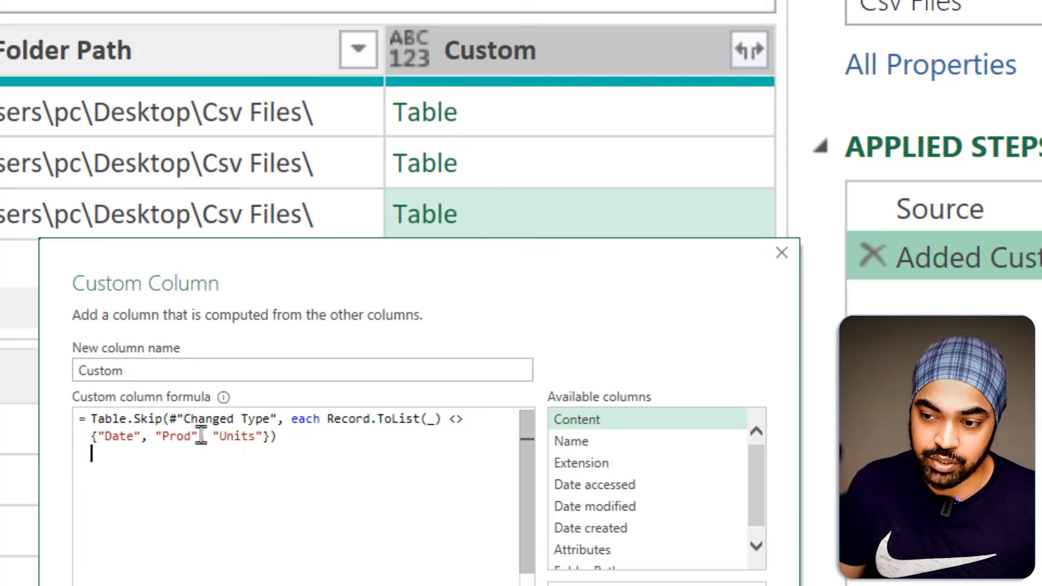
key(BackSpace)
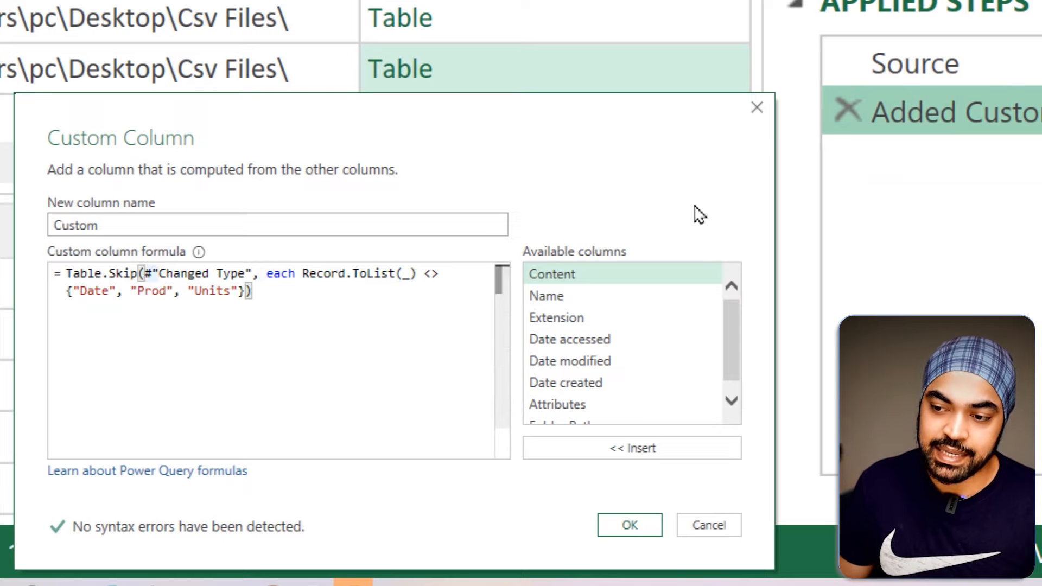
key(ctrl+shift+Right)
key(ctrl+shift+Right)
key(ctrl+shift+Right)
key(shift+Right)
key(ctrl+v)
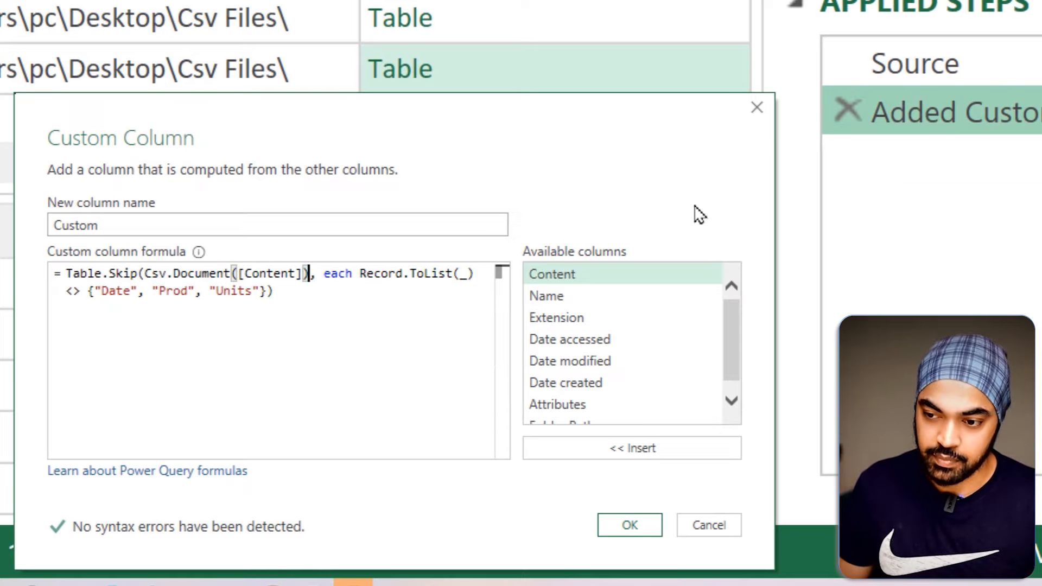
ctrl+click(637, 530)
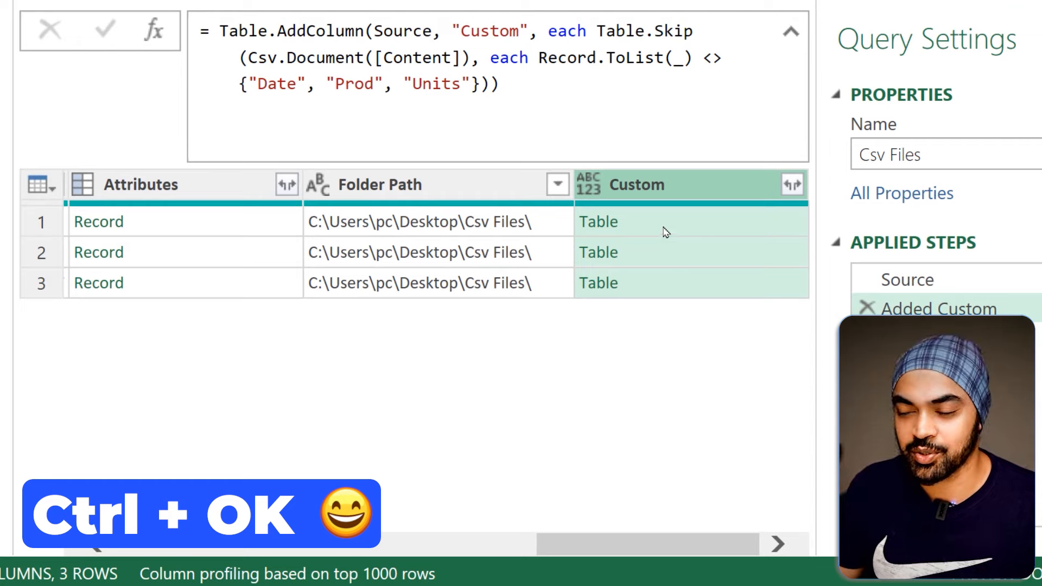
Preview each of the three tables in the Custom column to check which row each one starts with.
click(666, 233)
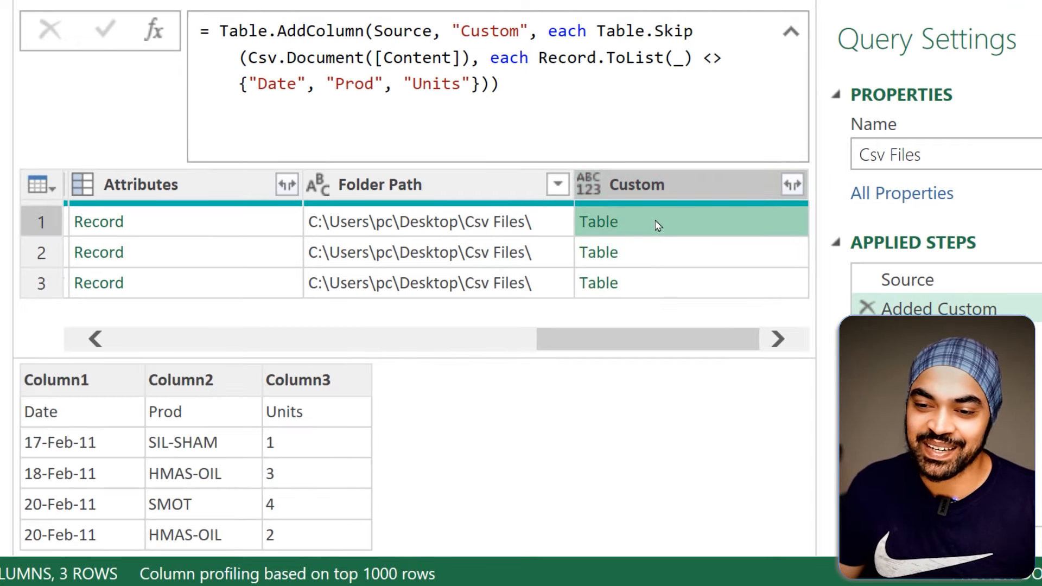
click(676, 259)
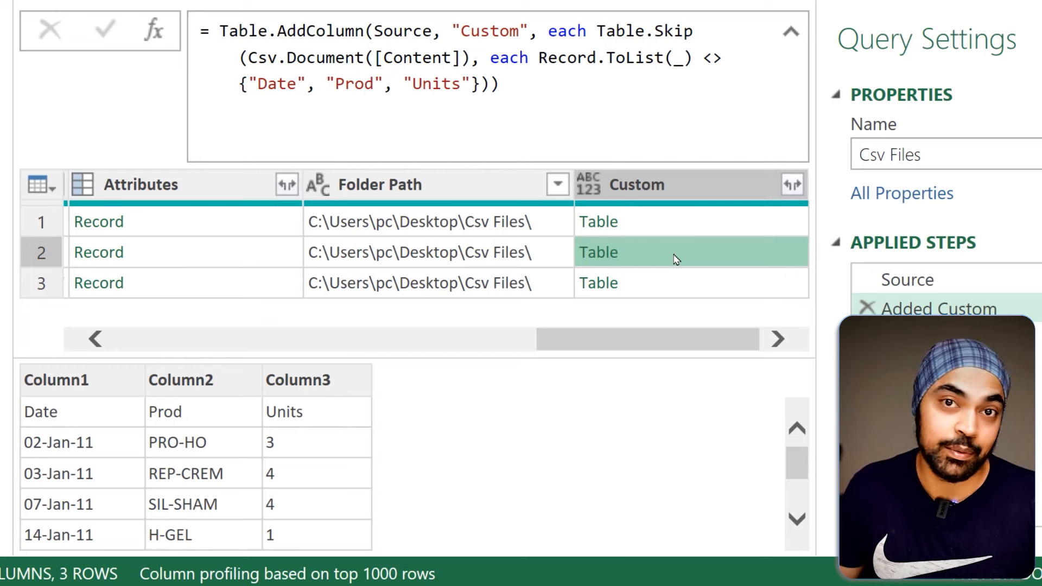
click(673, 282)
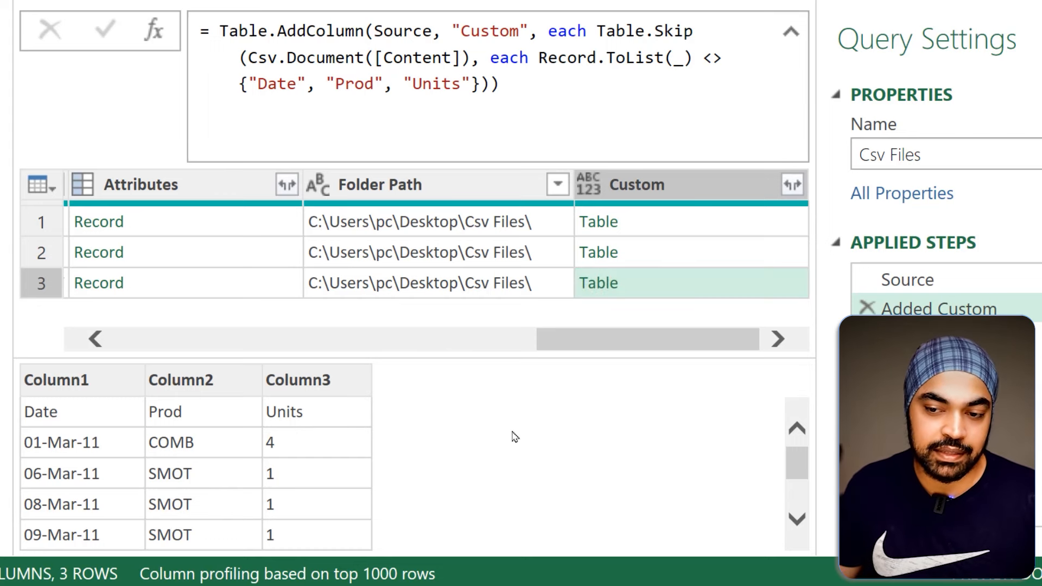
drag(6, 397, 321, 423)
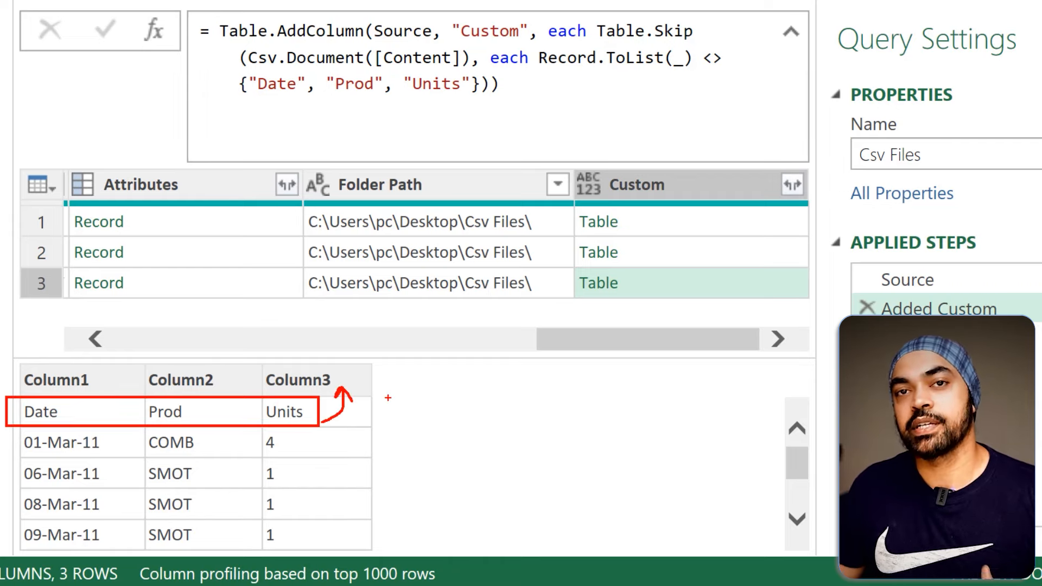
key(Escape)
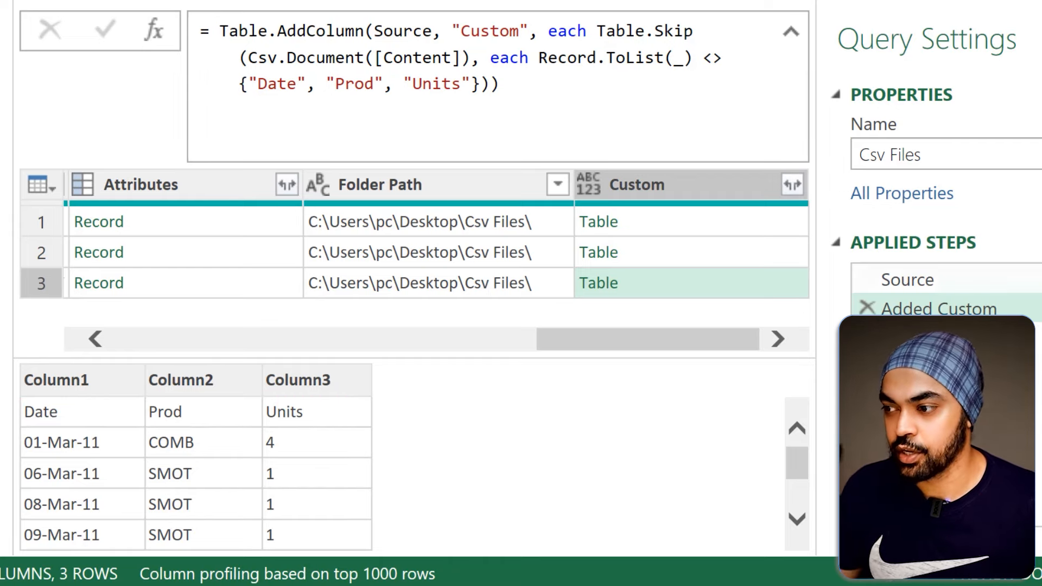
Edit the Added Custom step's formula to wrap the Table.Skip expression in Table.PromoteHeaders( ) and apply it.
click(985, 308)
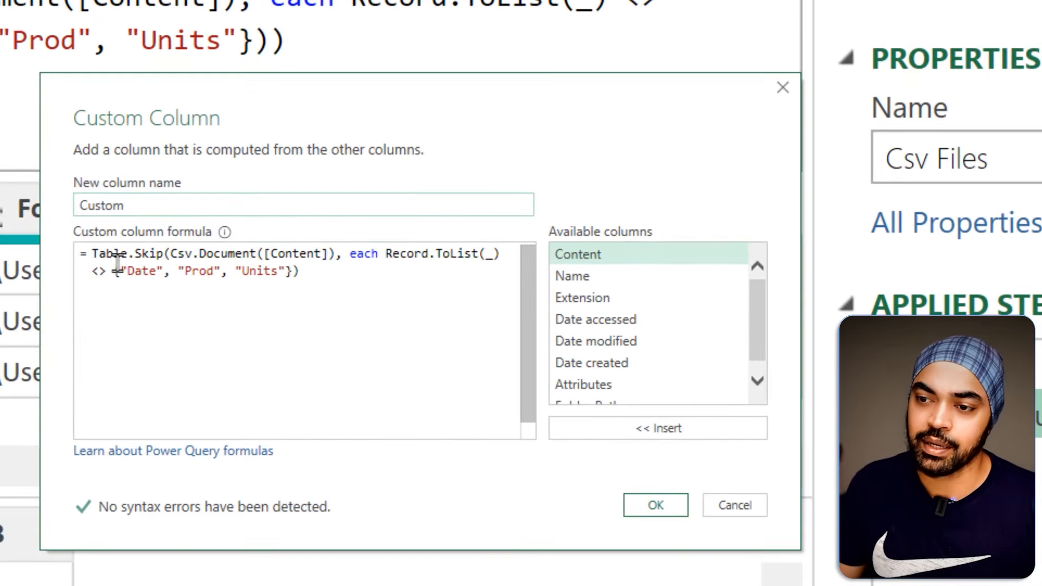
click(92, 254)
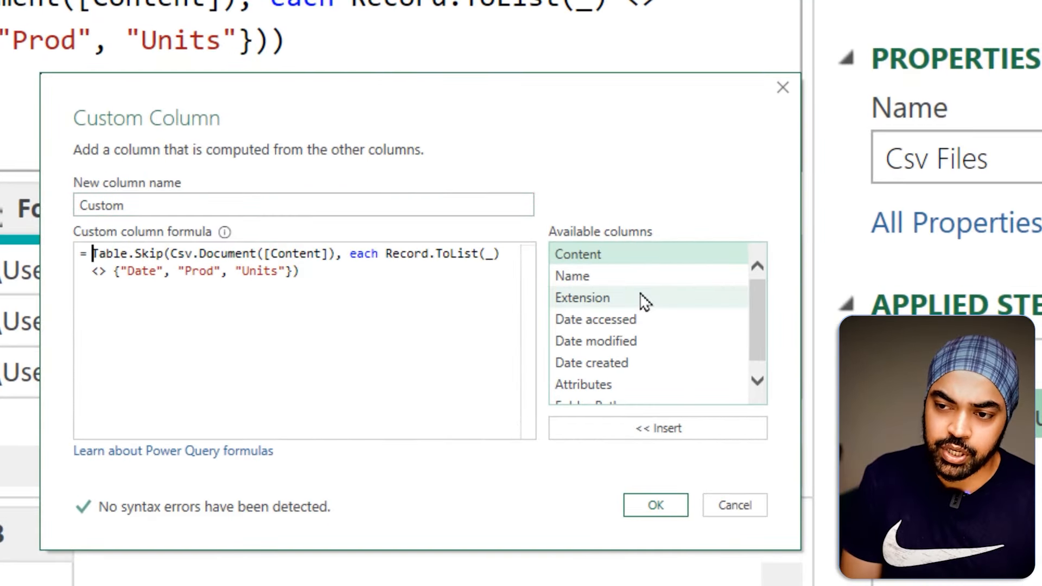
text(Table.)
key(BackSpace)
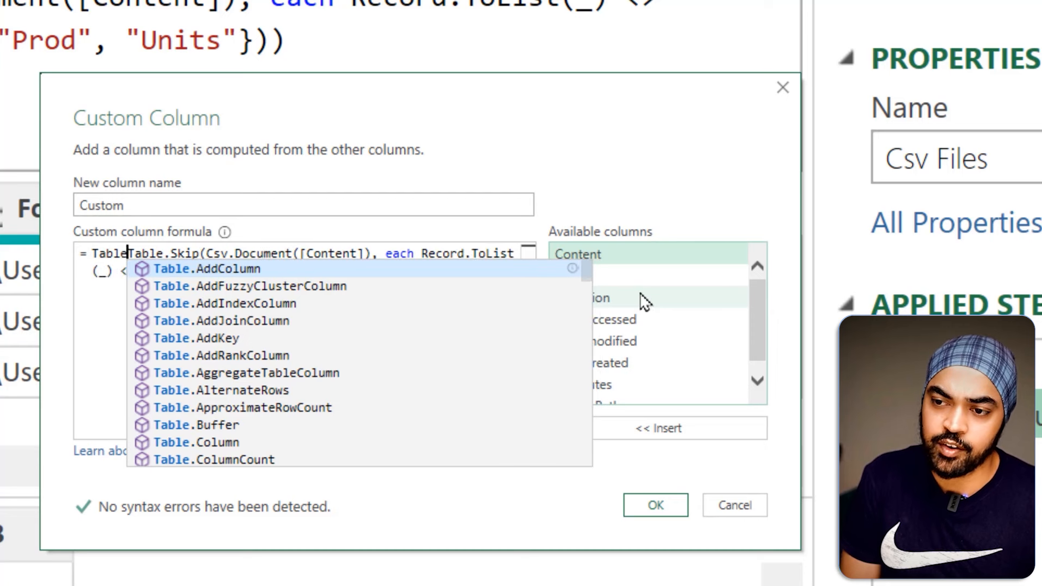
text(/)
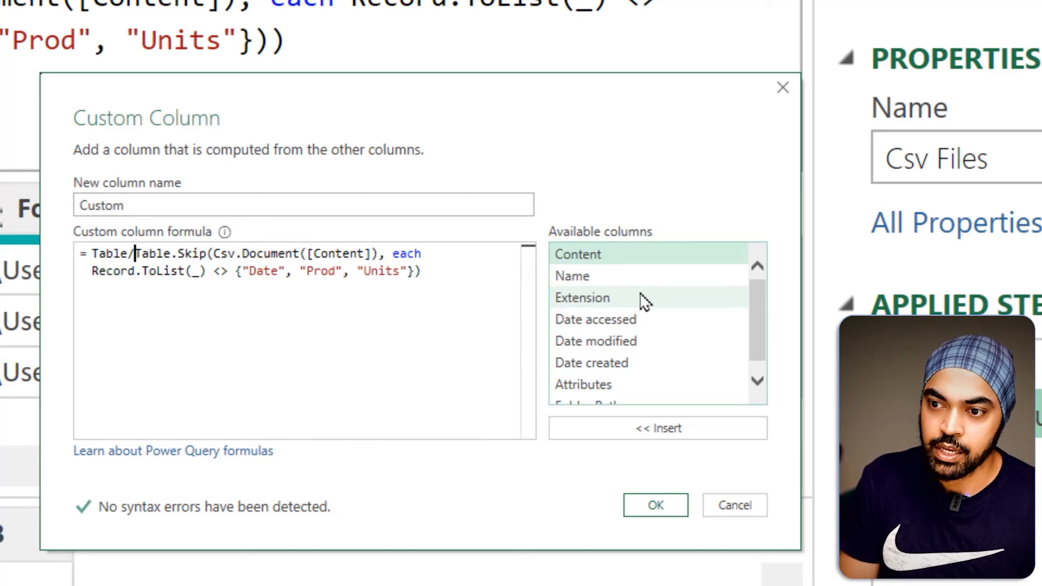
key(BackSpace)
text(.PromoteHeaders()
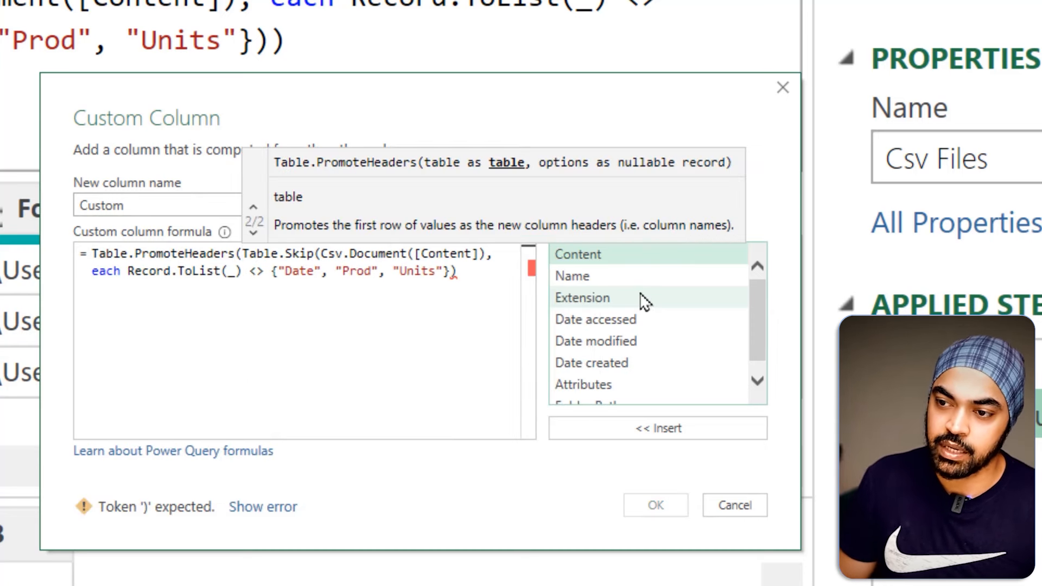
key(ctrl+Right)
key(Down)
key(End)
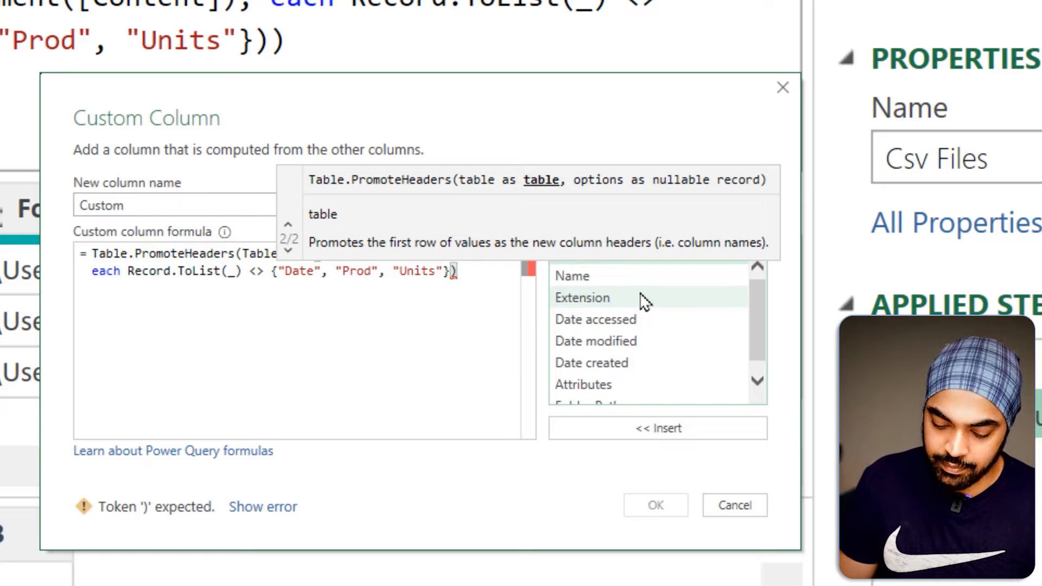
text())
click(671, 513)
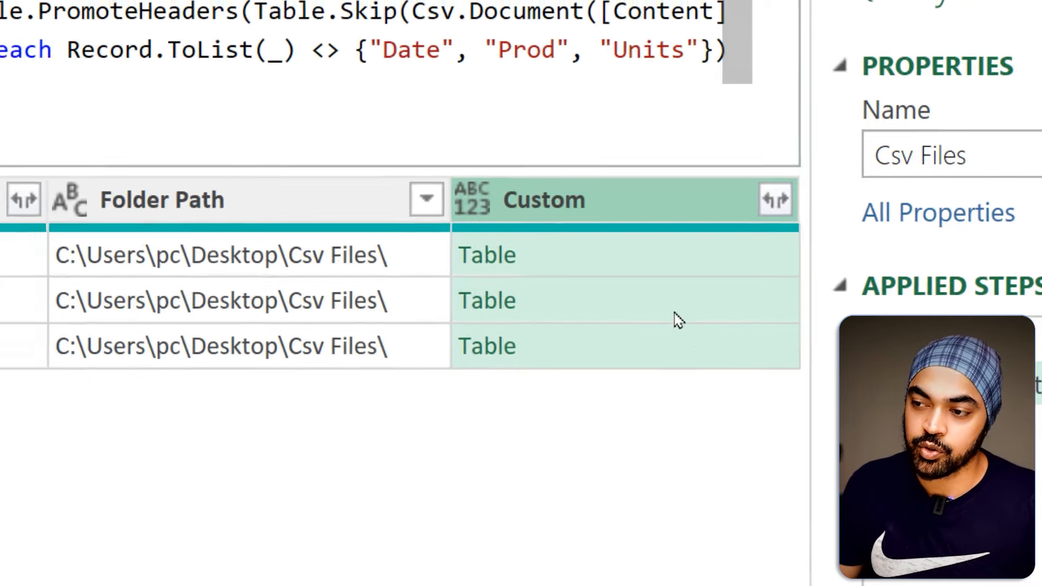
Preview the three tables in the Custom column to check their column headers.
click(610, 271)
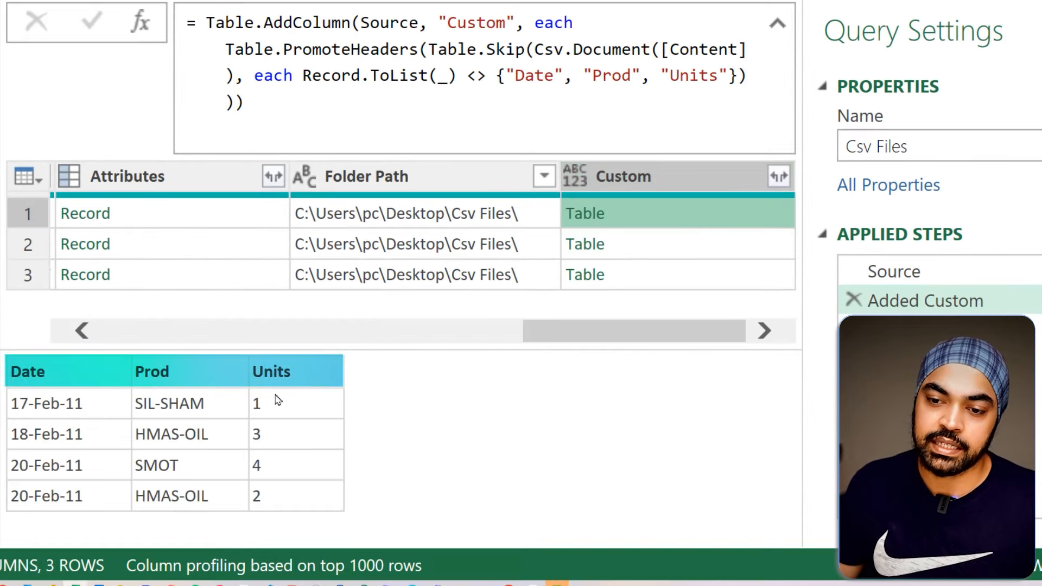
click(652, 245)
click(652, 276)
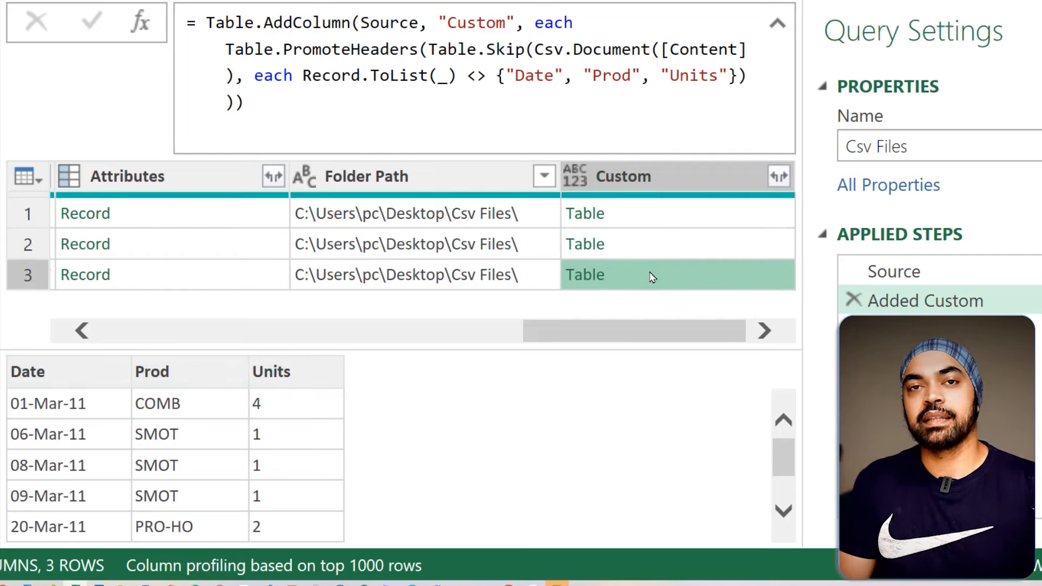
click(778, 176)
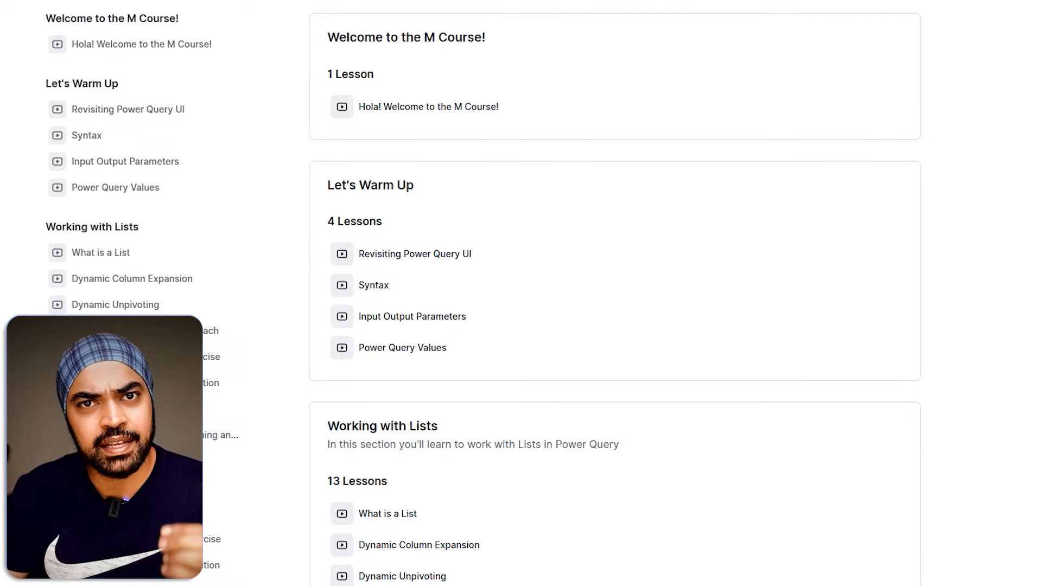
scroll(614, 293, down, 2)
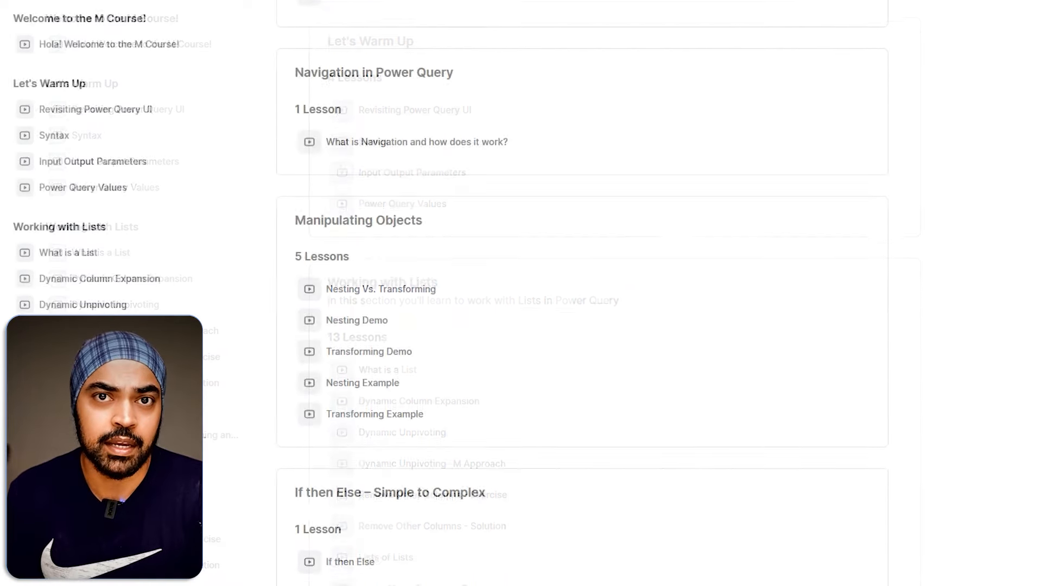
scroll(422, 521, down, 9)
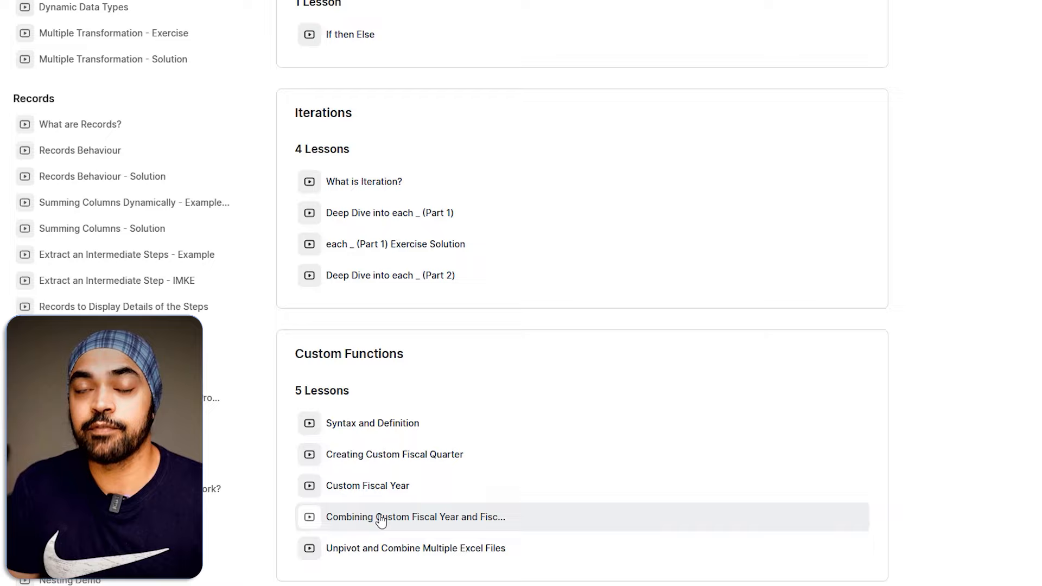
click(381, 518)
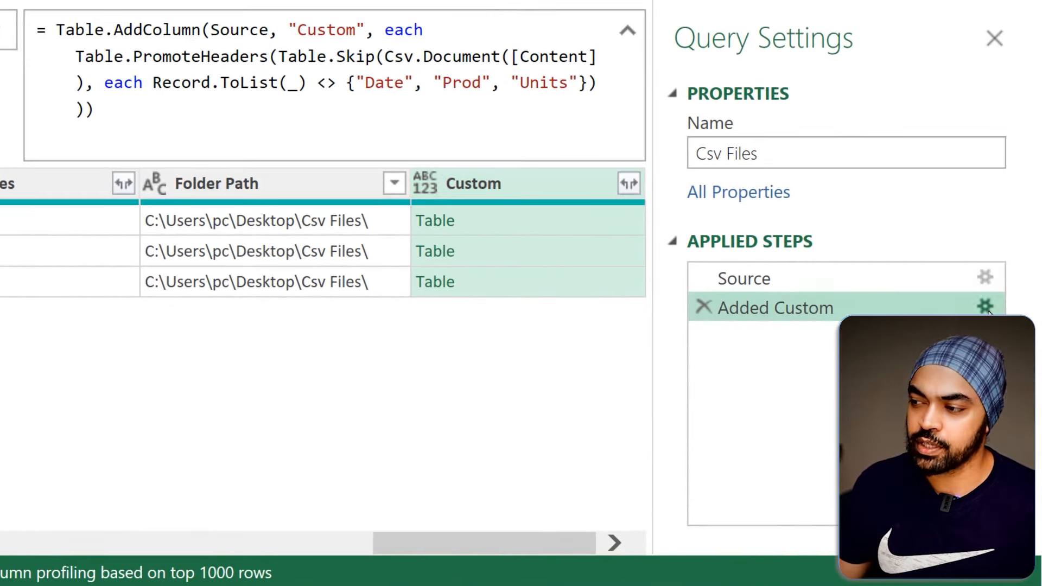
Copy Csv.Document([Content]) from the Added Custom step's formula and close its settings without changing them.
click(984, 308)
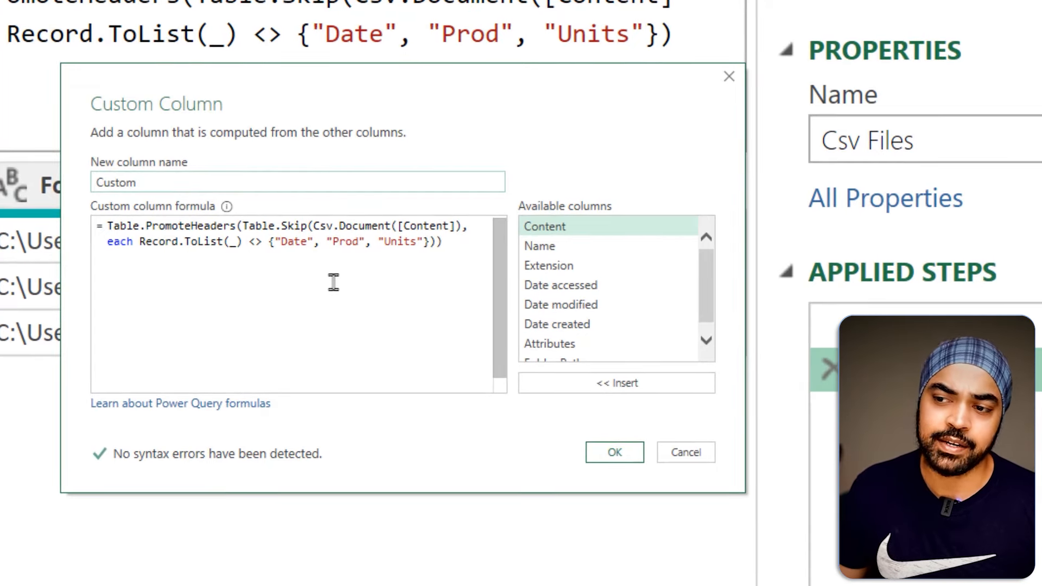
drag(340, 226, 386, 226)
click(408, 312)
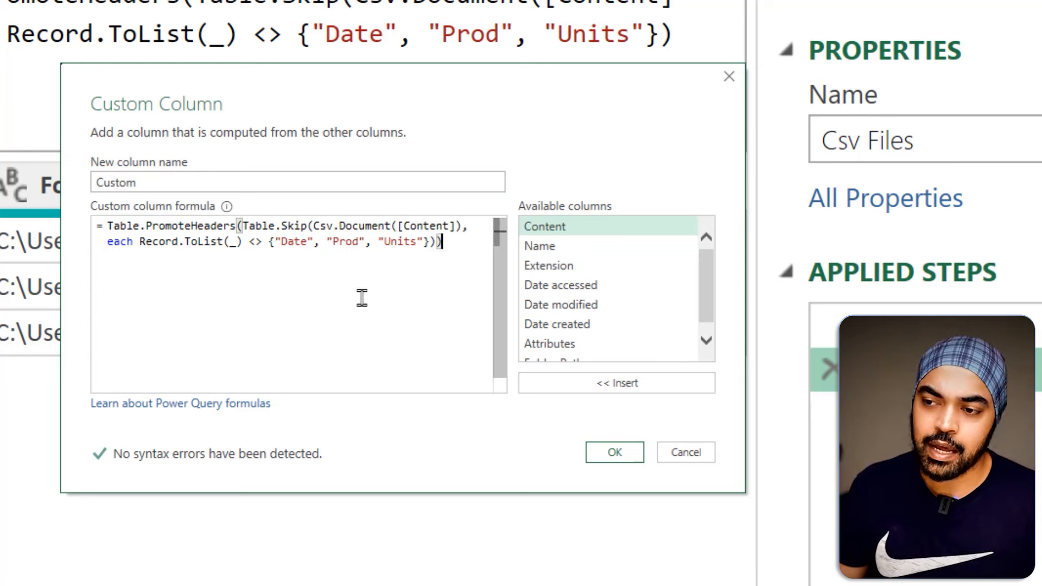
drag(314, 226, 461, 227)
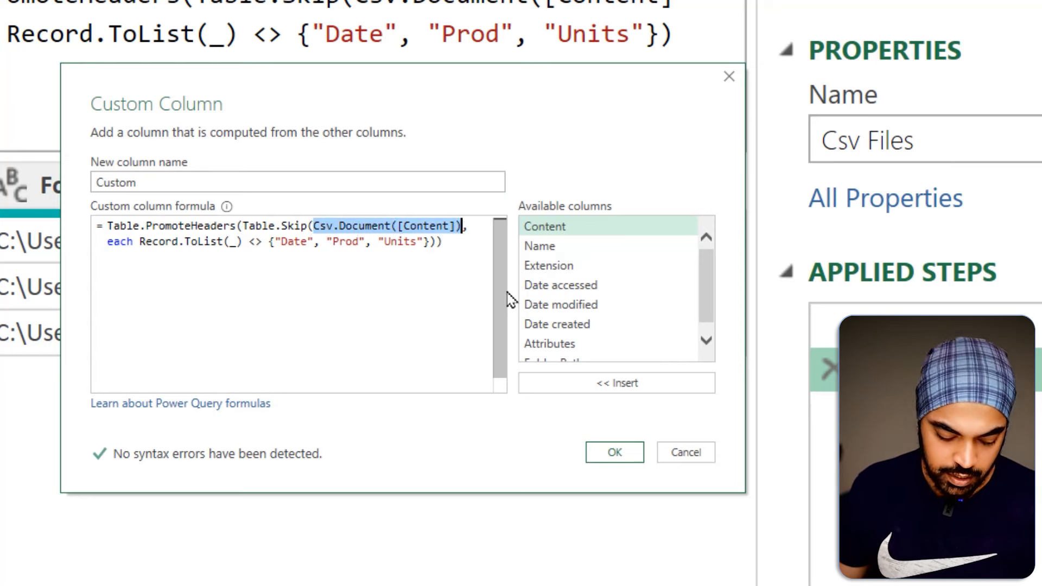
click(686, 452)
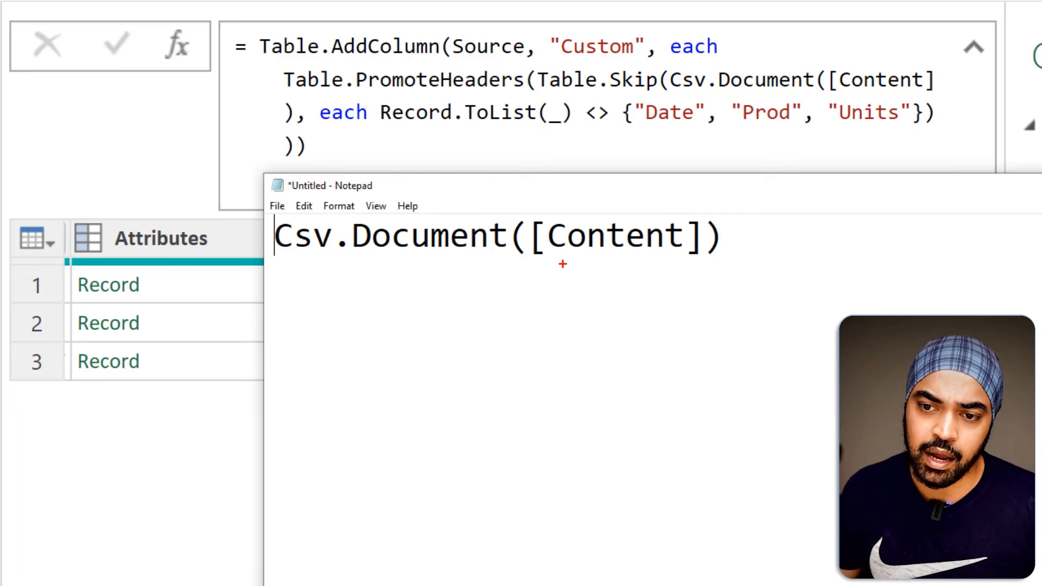
Compare the [Content] argument of the Csv.Document expression in Notepad with the binaries in the query's Content column.
mouse_move(526, 256)
mouse_down()
mouse_move(665, 268)
mouse_move(699, 253)
mouse_up()
key(Escape)
key(alt+Tab)
scroll(502, 321, left, 10)
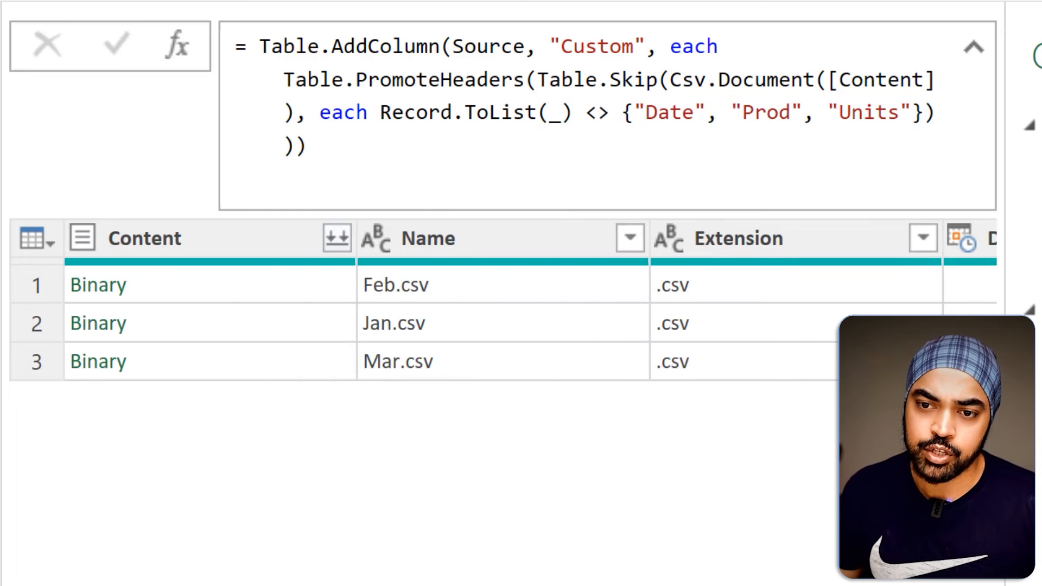
key(alt+Tab)
mouse_move(523, 256)
mouse_down()
mouse_move(561, 278)
mouse_move(698, 262)
mouse_up()
drag(578, 291, 154, 295)
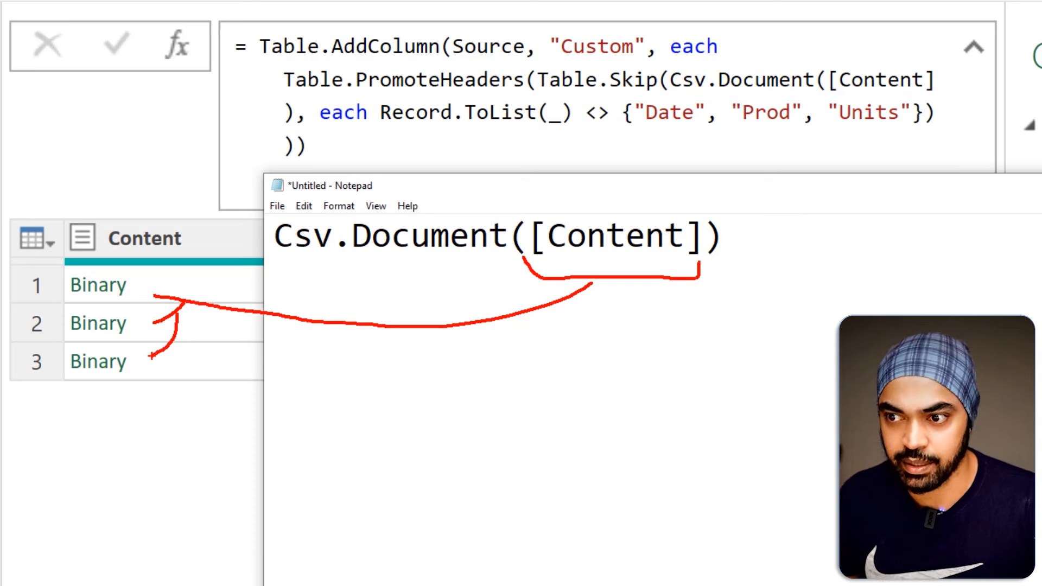
drag(297, 261, 454, 262)
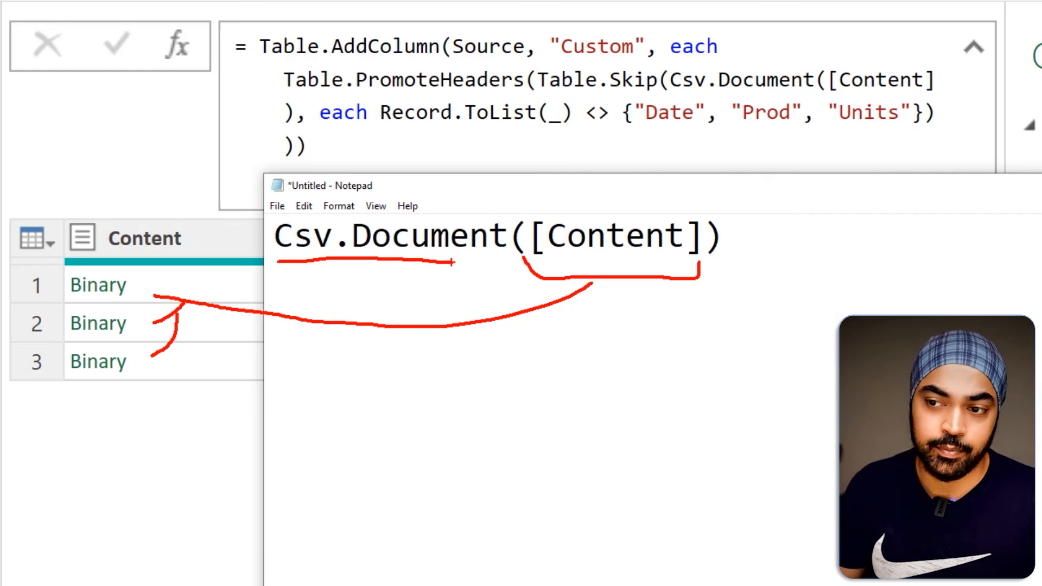
key(Escape)
Add the record [Columns = 2] as the second argument of Csv.Document in Notepad and copy the whole expression.
click(704, 237)
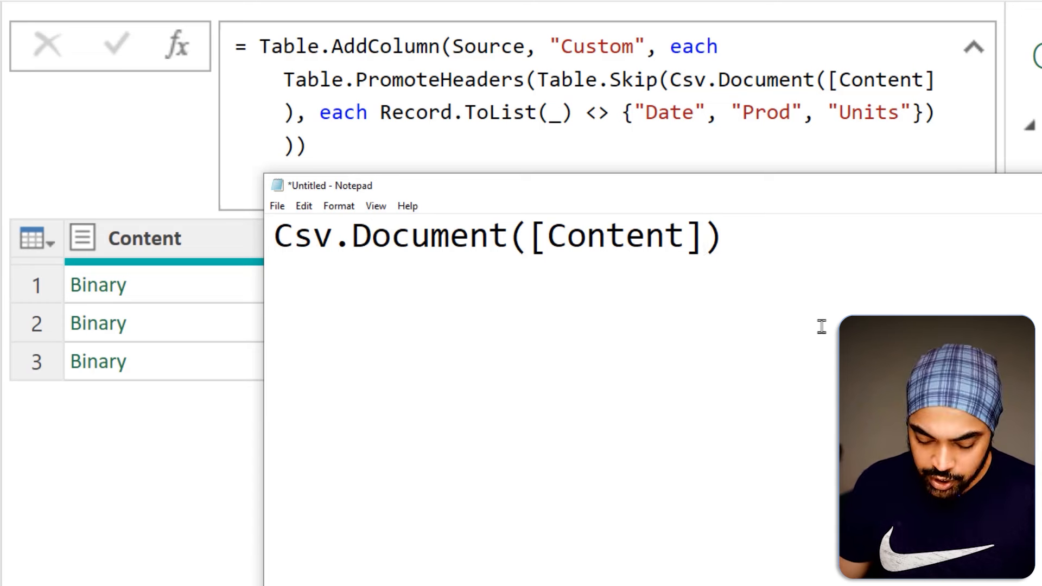
text(, )
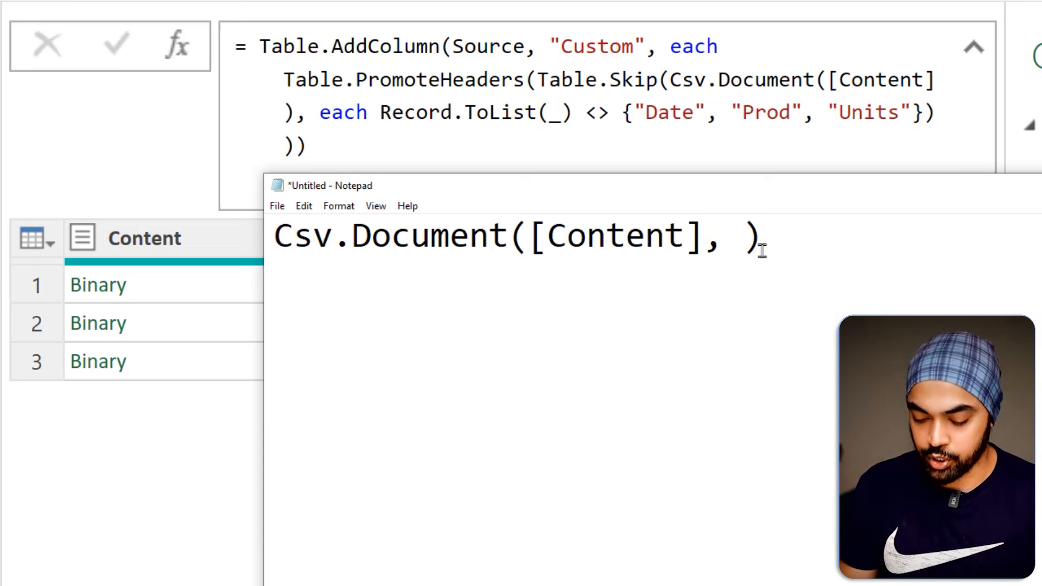
text([])
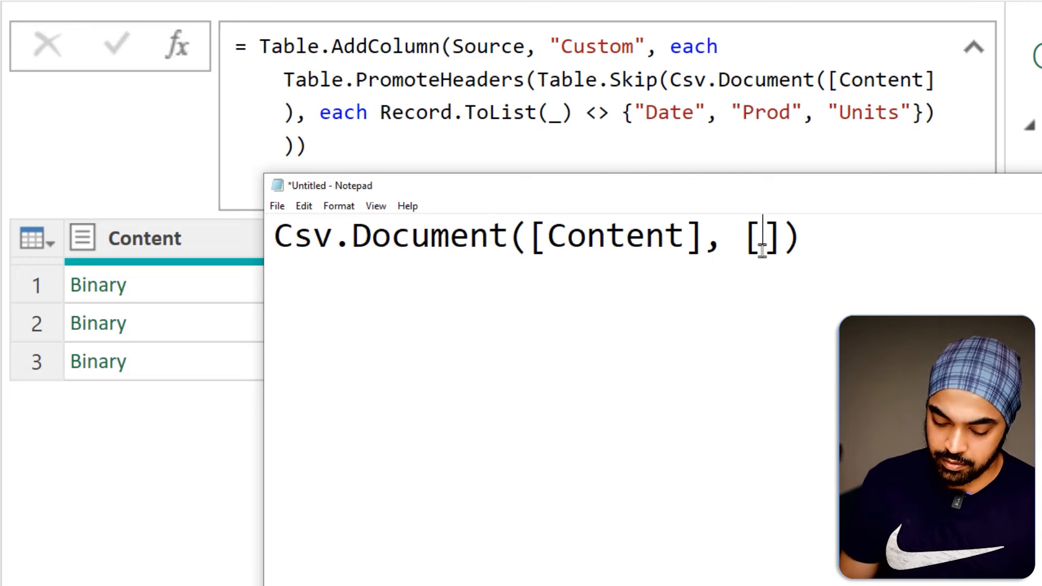
text(Columns)
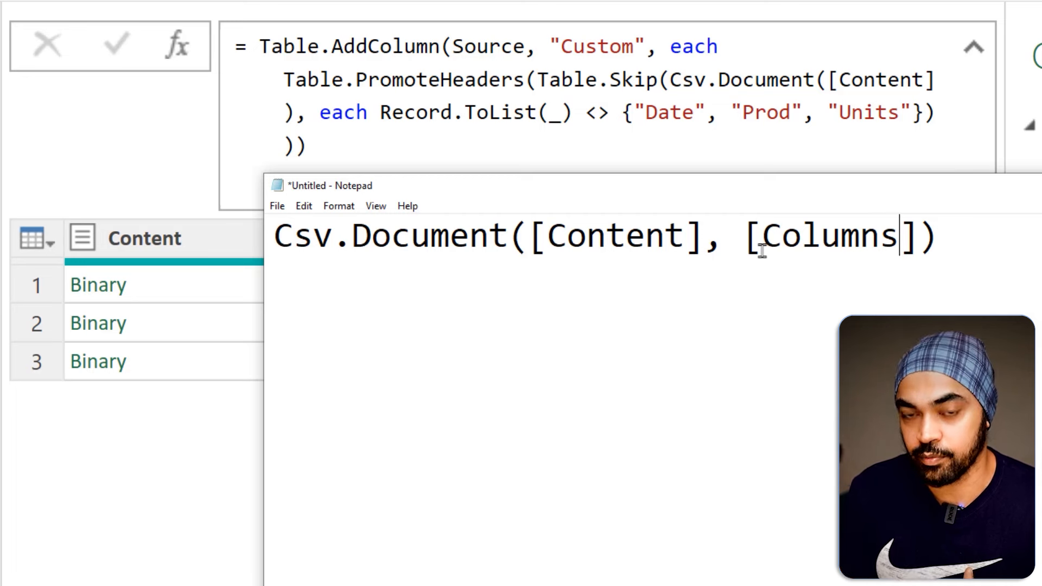
text( = 2)
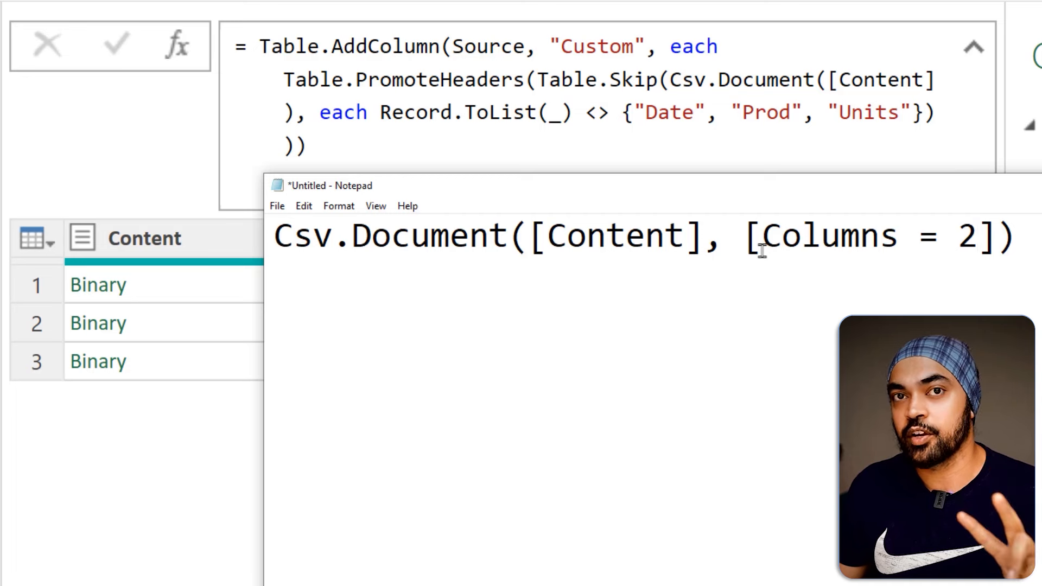
drag(1001, 233, 279, 232)
key(ctrl+c)
Switch to Power Query and replace Csv.Document([Content]) in the Added Custom formula with the copied Csv.Document([Content], [Columns = 2]).
click(633, 132)
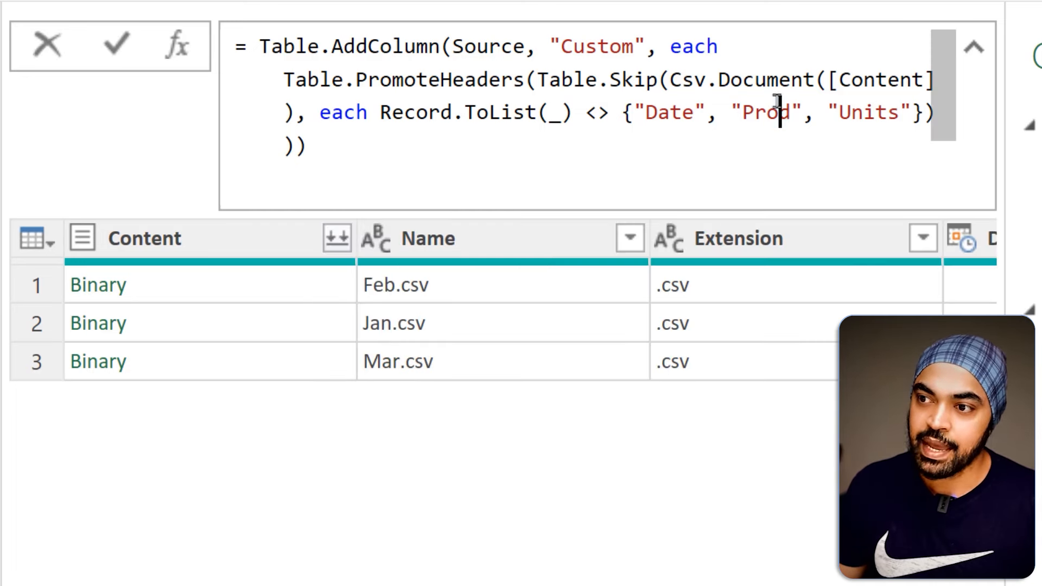
drag(671, 80, 865, 80)
drag(702, 95, 298, 112)
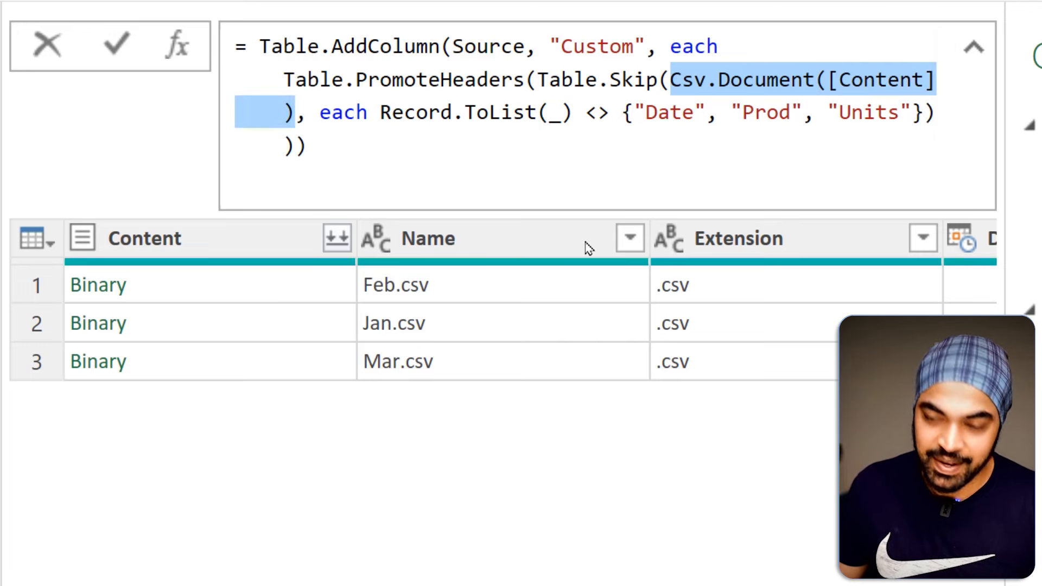
key(ctrl+v)
key(Return)
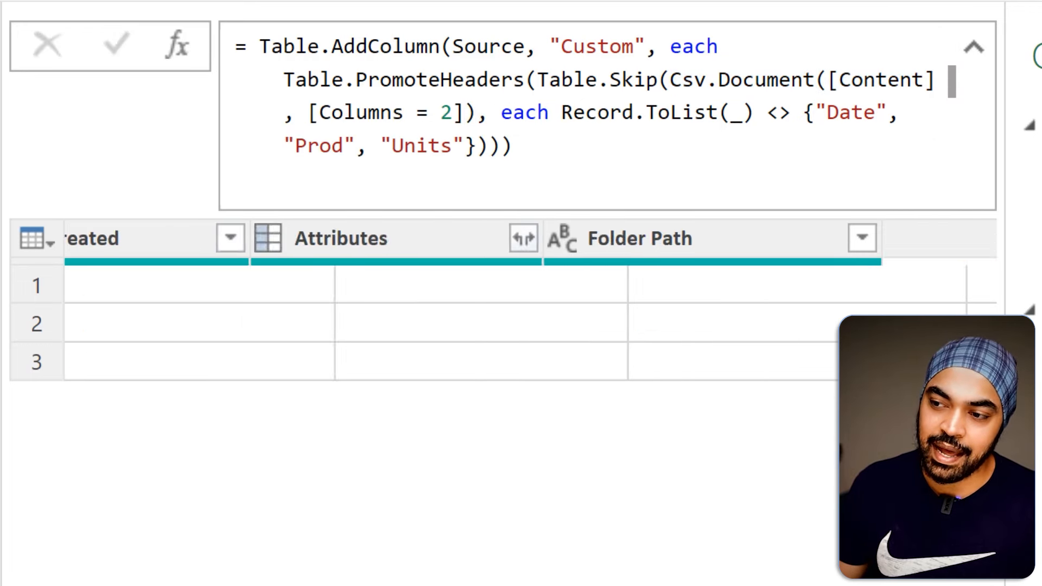
Preview the first table in the Custom column and compare the formula's Columns value with its list of header names.
click(828, 291)
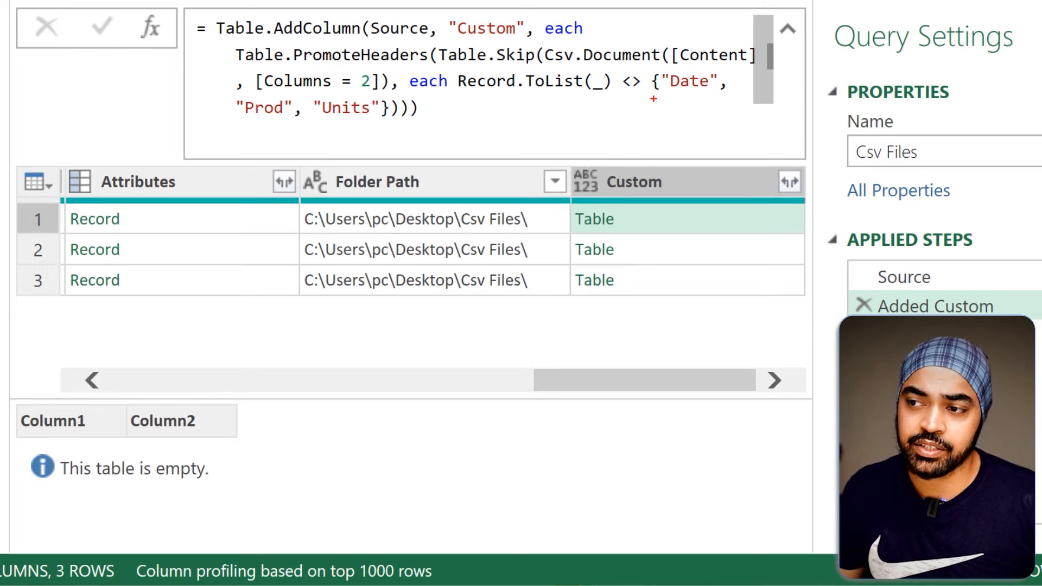
drag(245, 120, 397, 123)
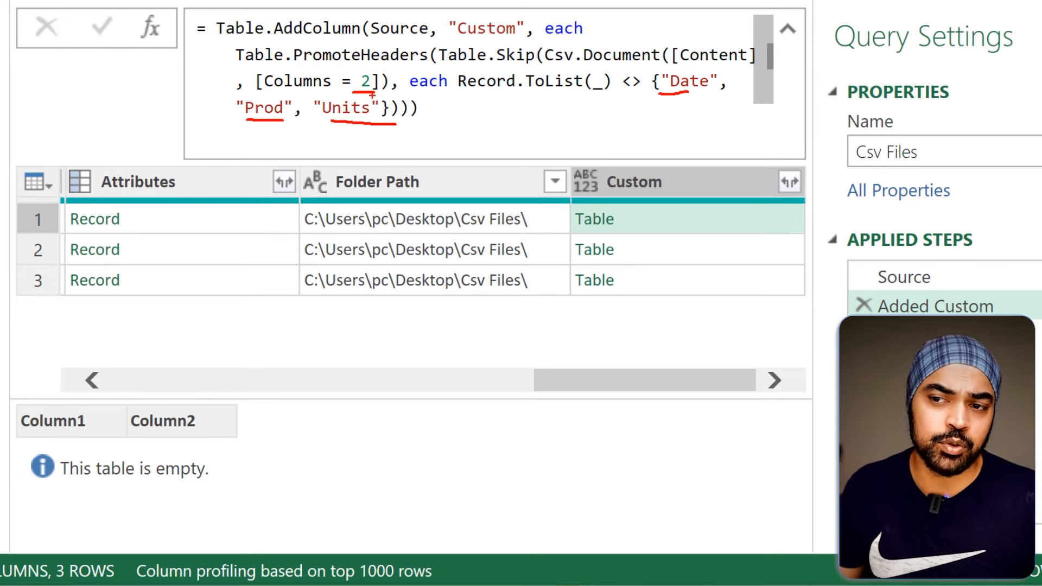
Remove "Units" from the header list in the Added Custom formula and preview the first table in the Custom column.
drag(314, 108, 381, 107)
key(BackSpace)
key(BackSpace)
key(BackSpace)
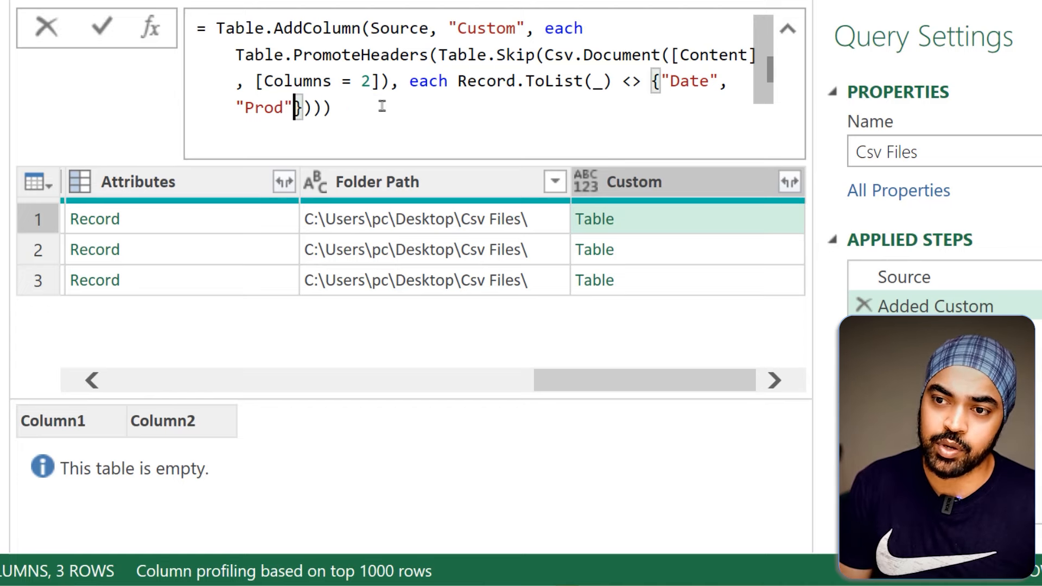
key(Return)
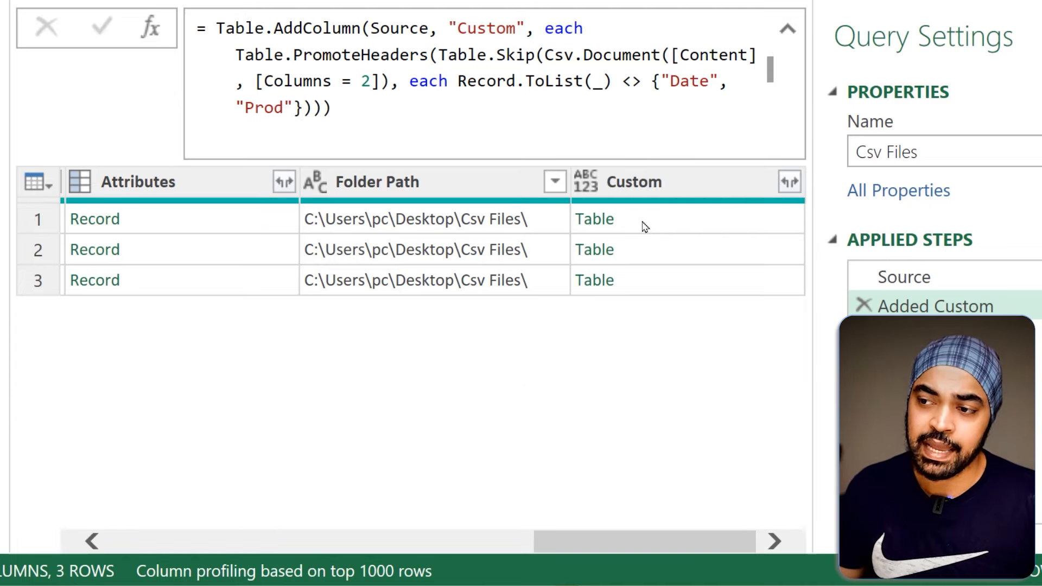
click(645, 226)
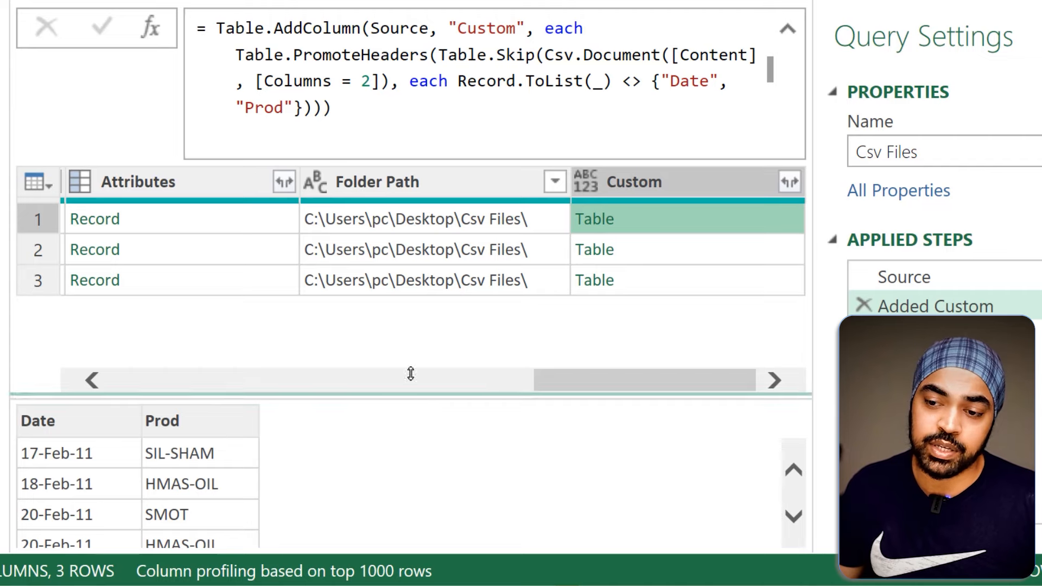
mouse_move(6, 354)
mouse_down()
mouse_move(197, 463)
mouse_move(250, 508)
mouse_up()
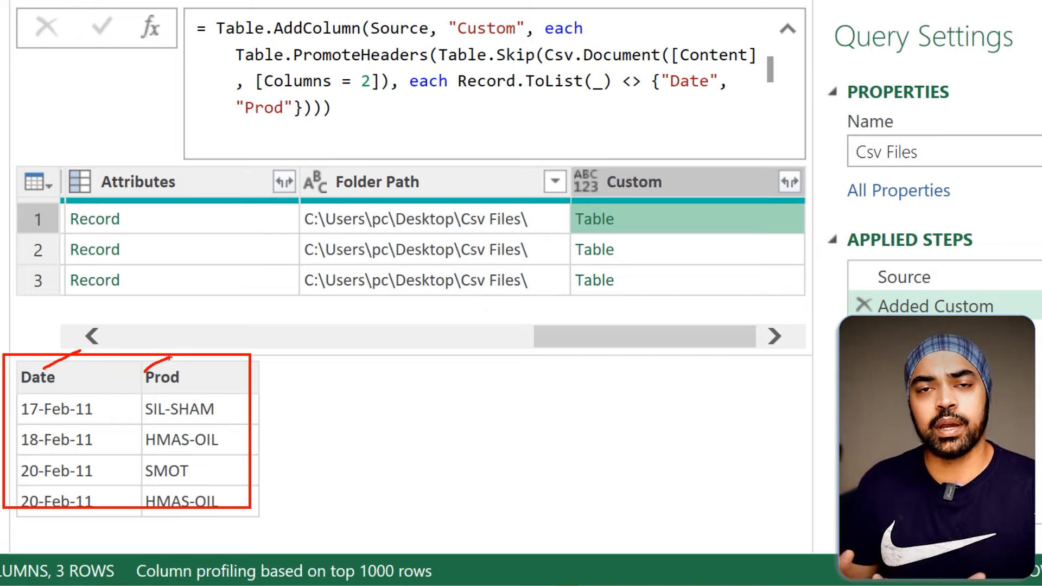
drag(372, 99, 372, 116)
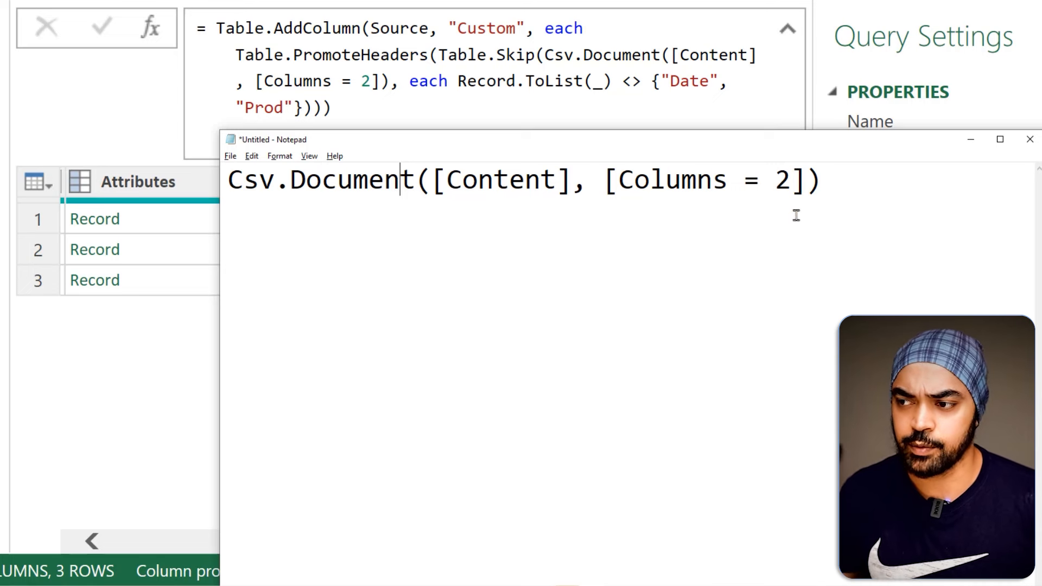
Review the [Columns = 2] argument of the Csv.Document expression in Notepad.
double_click(788, 181)
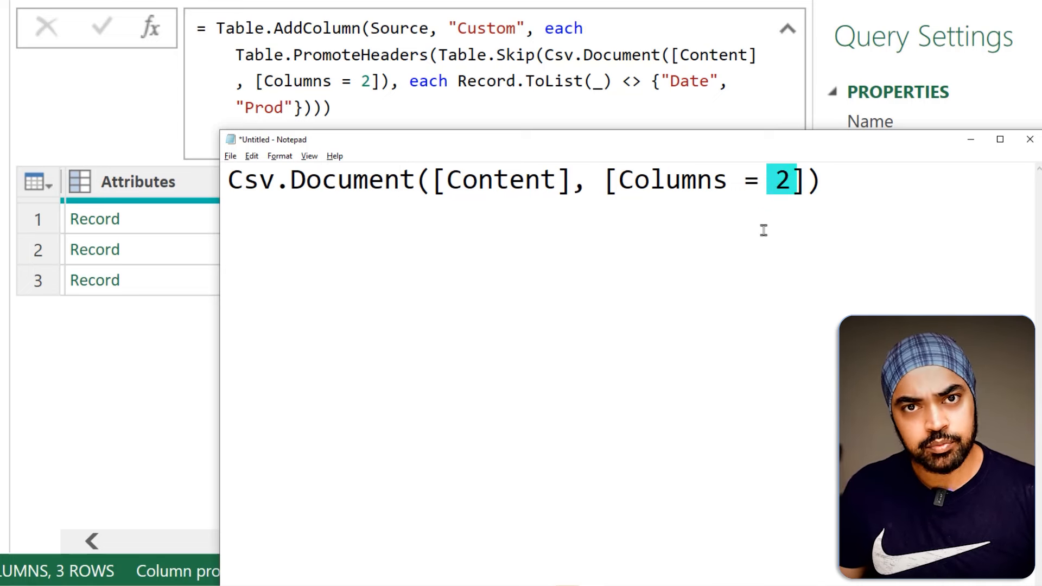
key(ctrl+2)
drag(599, 161, 844, 201)
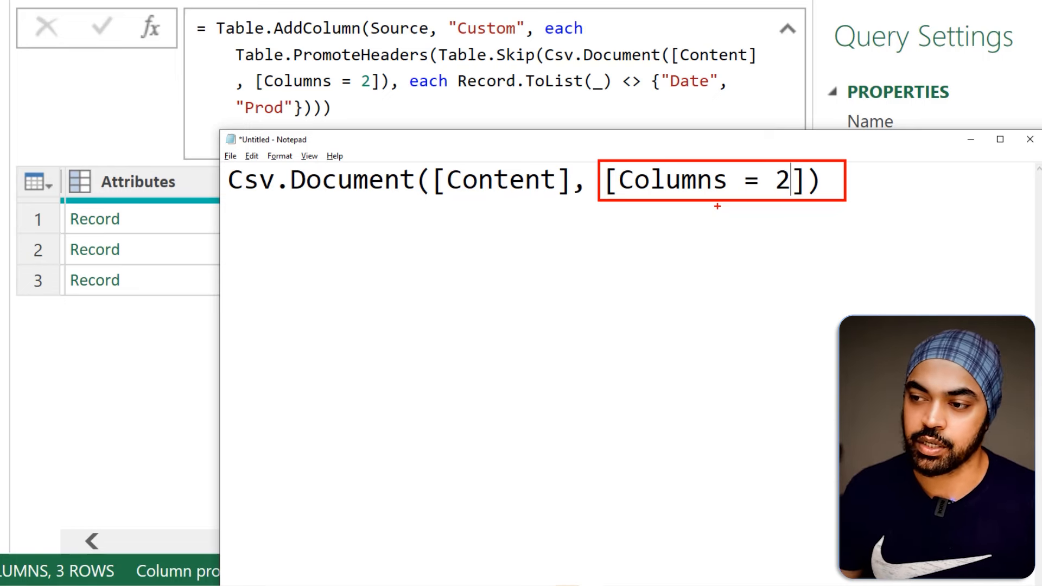
Back in Power Query, remove the [Columns = 2] argument from Csv.Document in the Added Custom formula and preview the first Custom table.
click(628, 114)
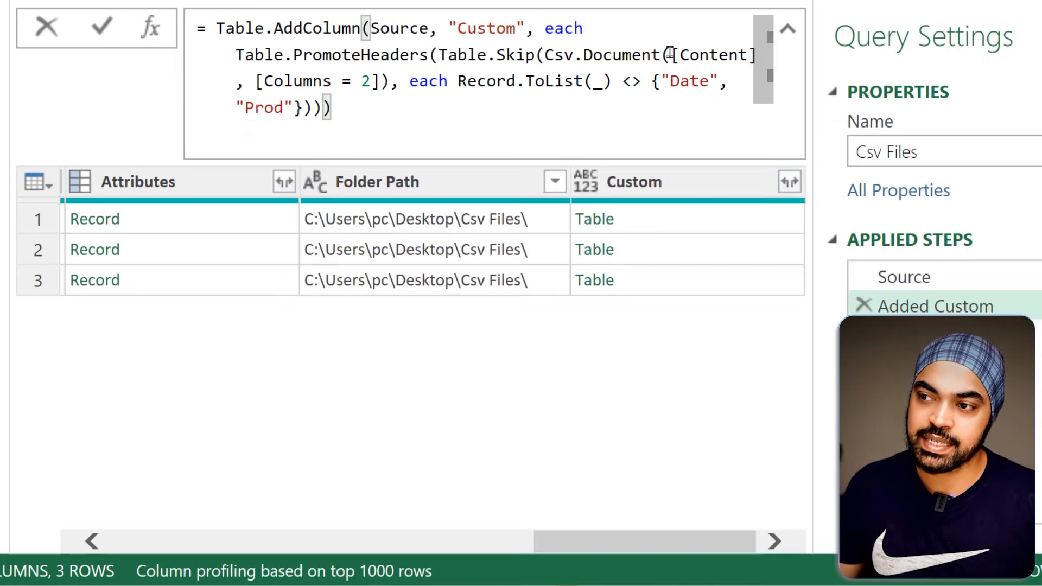
click(374, 81)
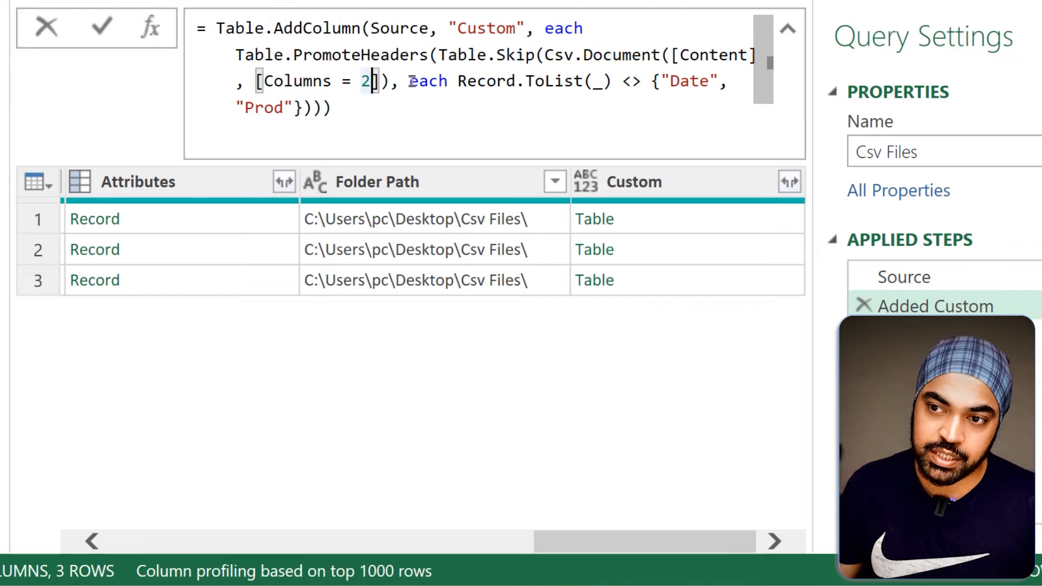
key(Right)
key(BackSpace)
key(BackSpace)
key(BackSpace)
key(BackSpace)
key(BackSpace)
key(BackSpace)
key(BackSpace)
key(BackSpace)
key(BackSpace)
key(BackSpace)
key(BackSpace)
key(BackSpace)
key(BackSpace)
key(BackSpace)
key(BackSpace)
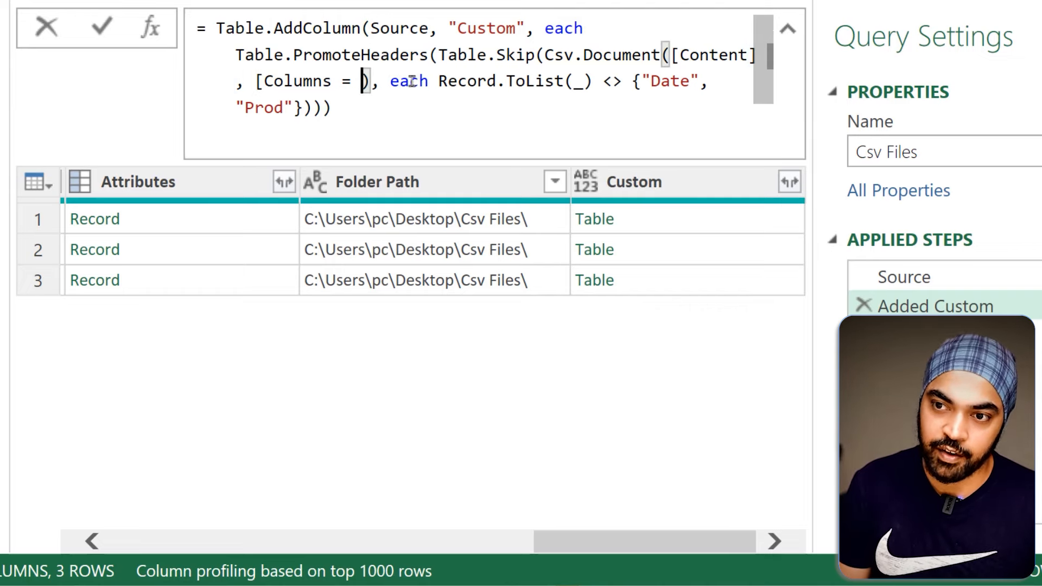
key(BackSpace)
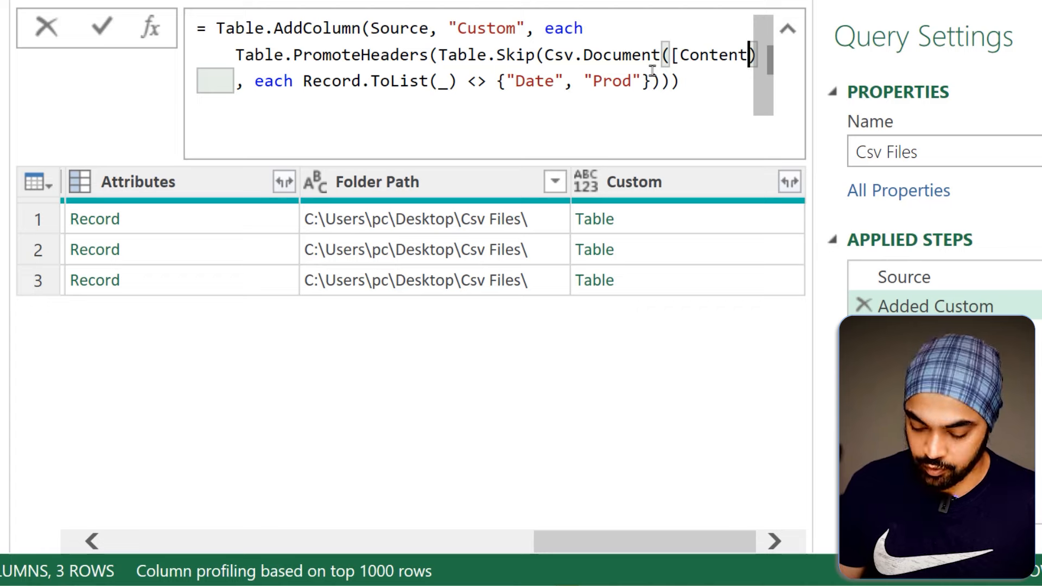
text(])
click(691, 400)
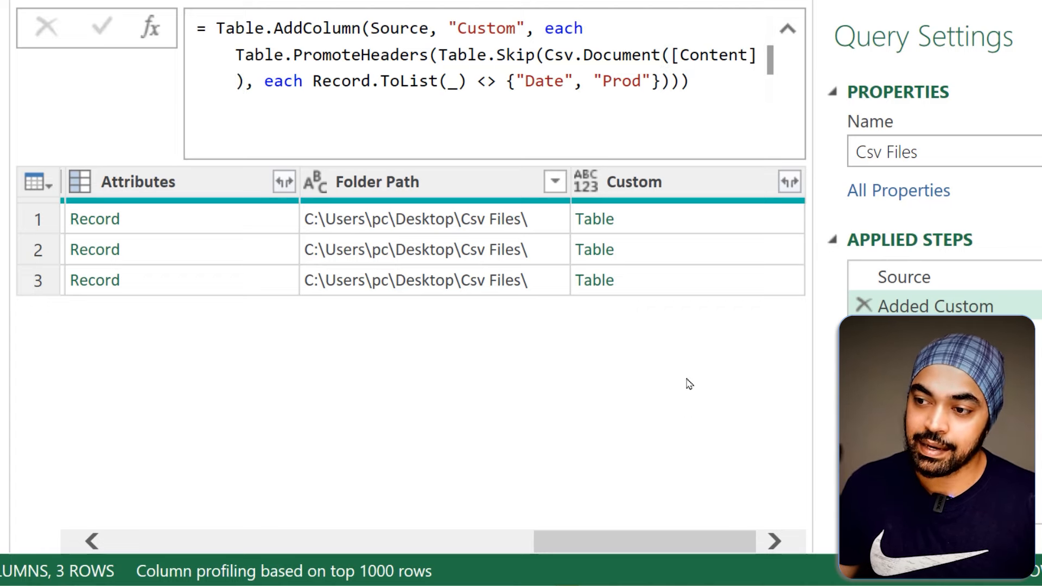
click(665, 229)
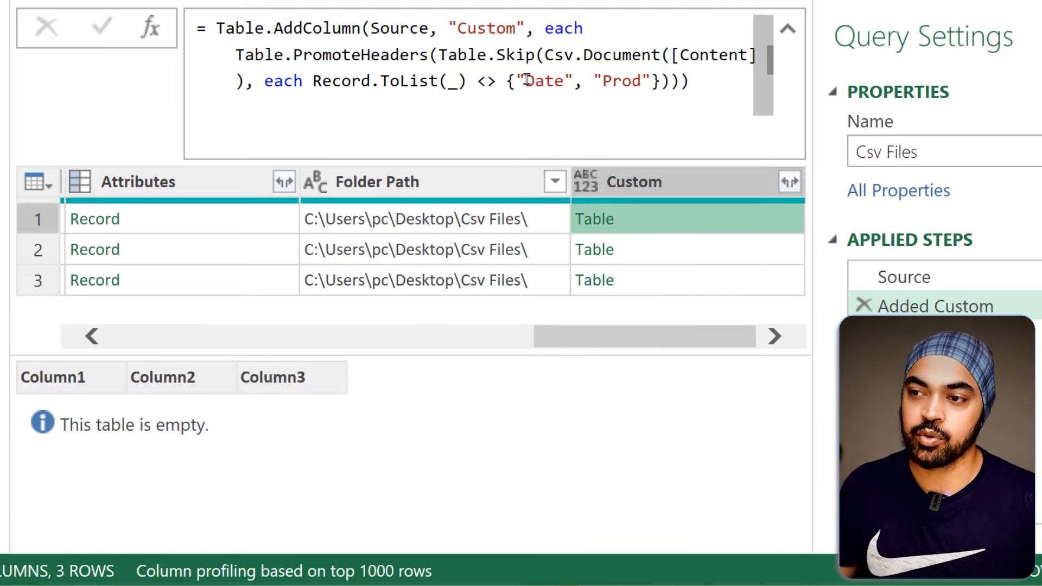
Add "Units" after "Prod" in the formula's header list and preview the first table in the Custom column.
click(708, 114)
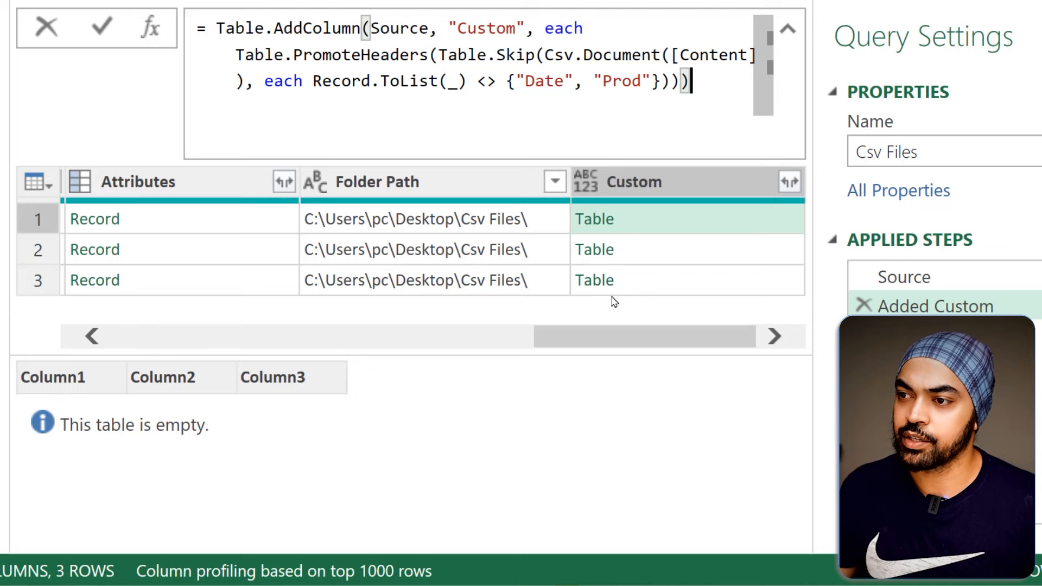
click(623, 345)
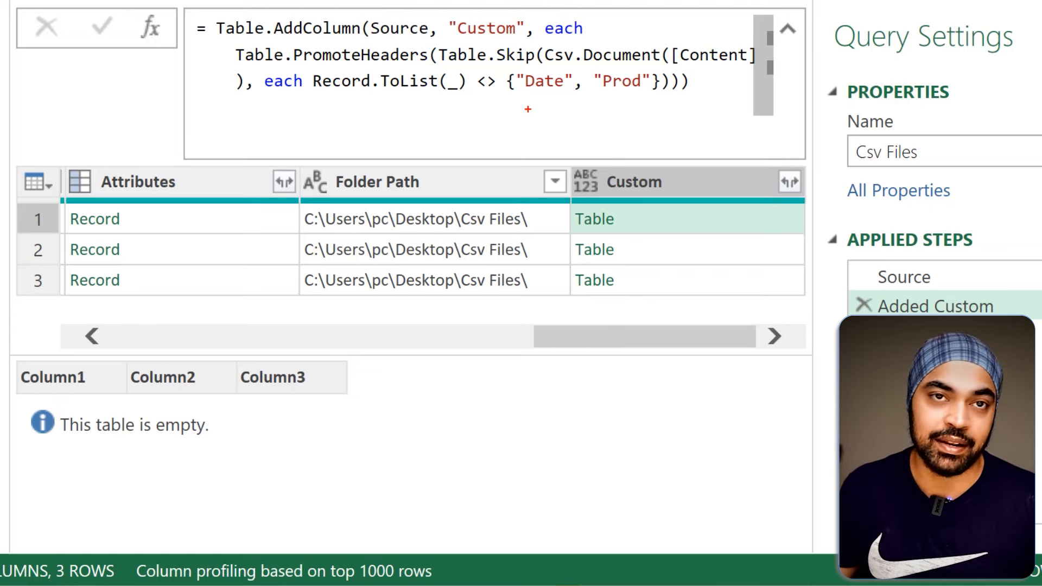
click(651, 82)
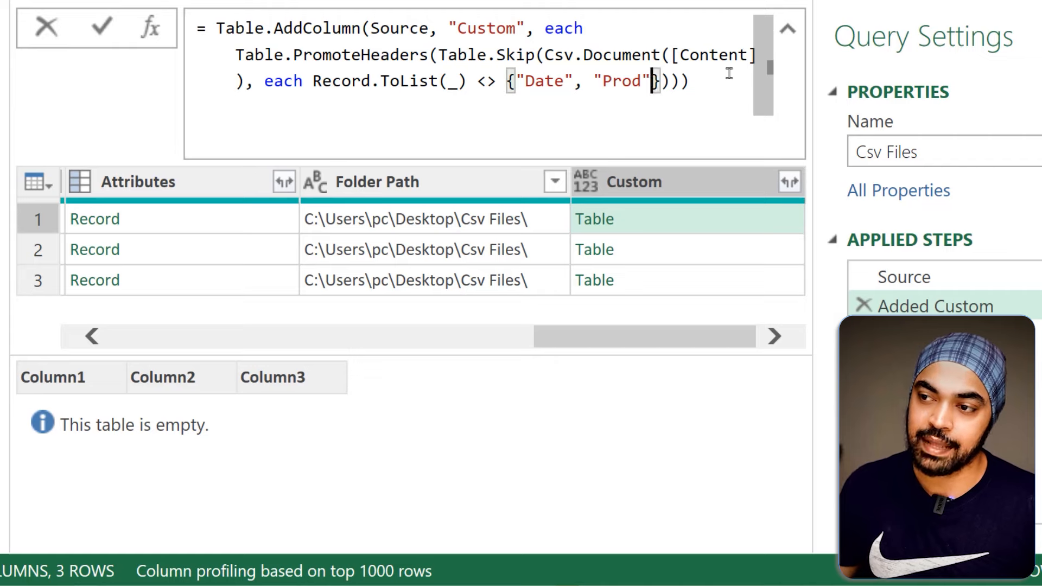
text(, "Units)
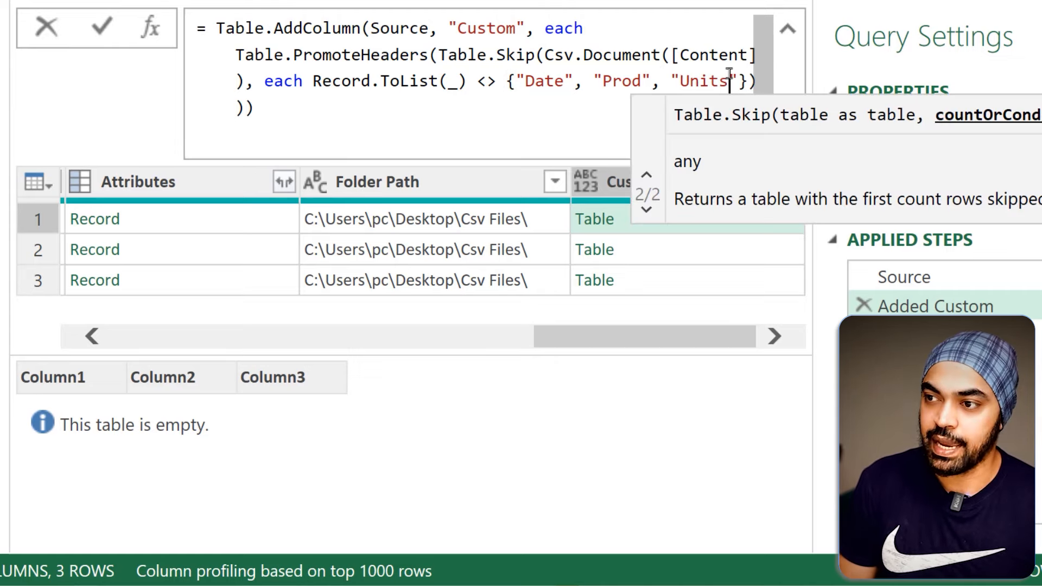
click(465, 124)
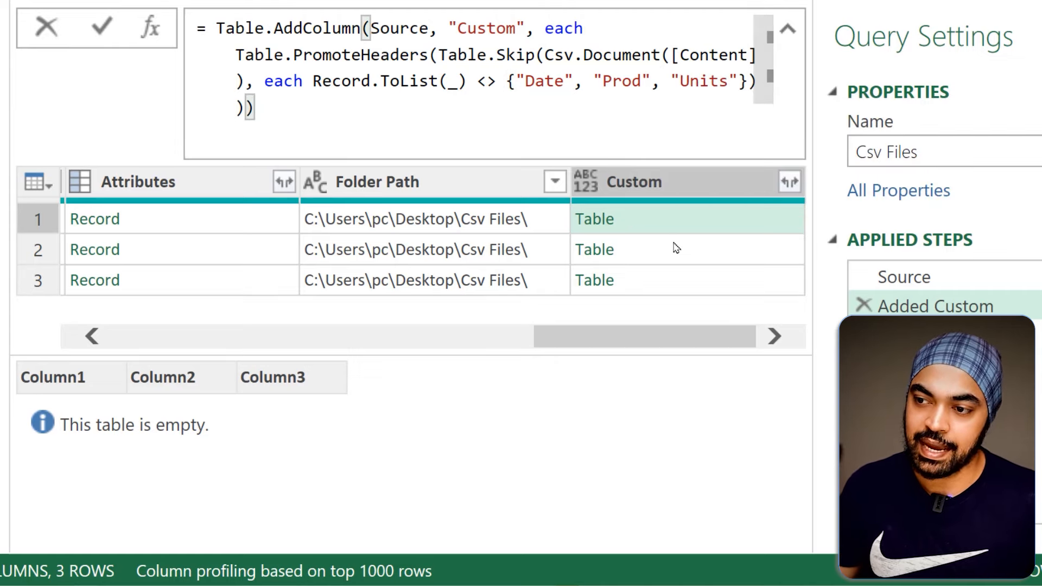
click(675, 229)
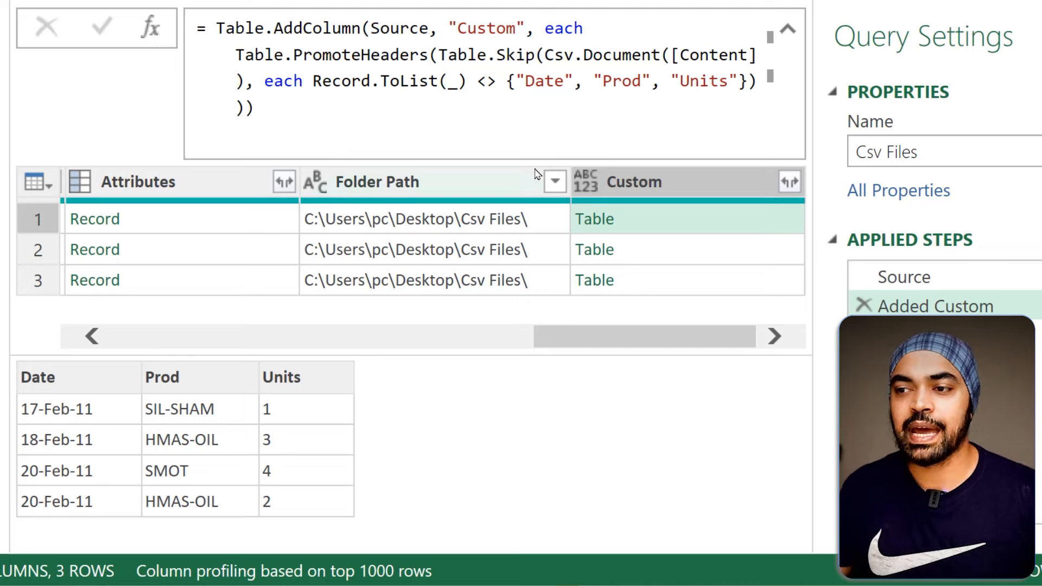
mouse_move(504, 64)
mouse_down()
mouse_move(638, 103)
mouse_move(748, 102)
mouse_up()
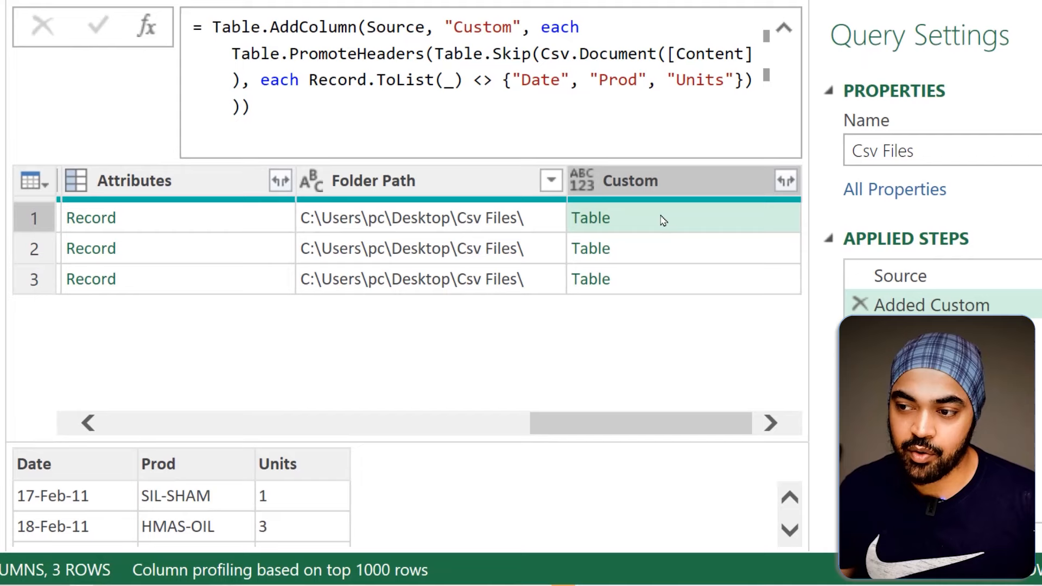
Check the tables in the Custom column, then expand it into Date, Prod and Units without the original column name as prefix.
click(619, 298)
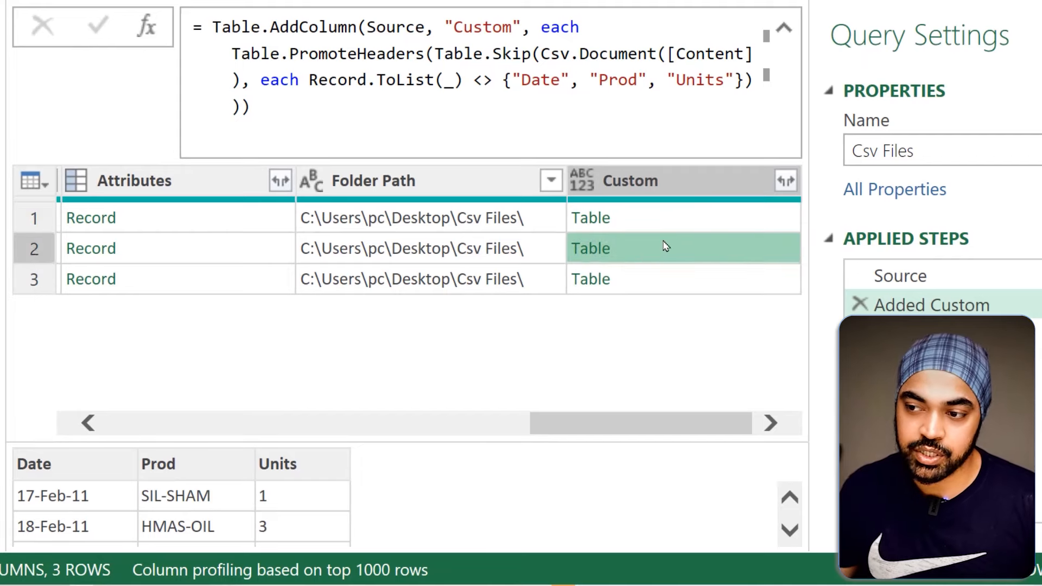
click(662, 277)
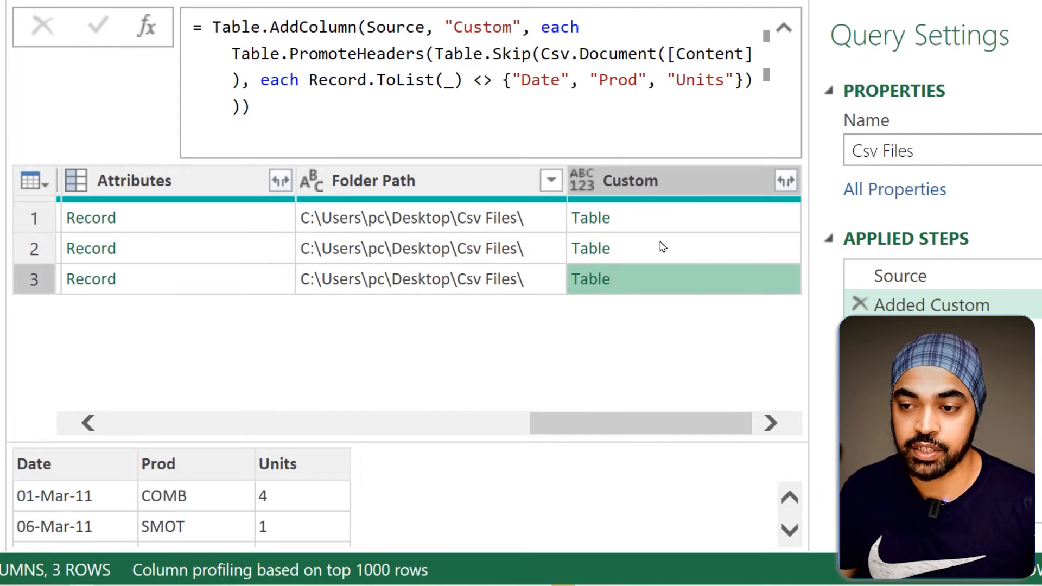
click(658, 215)
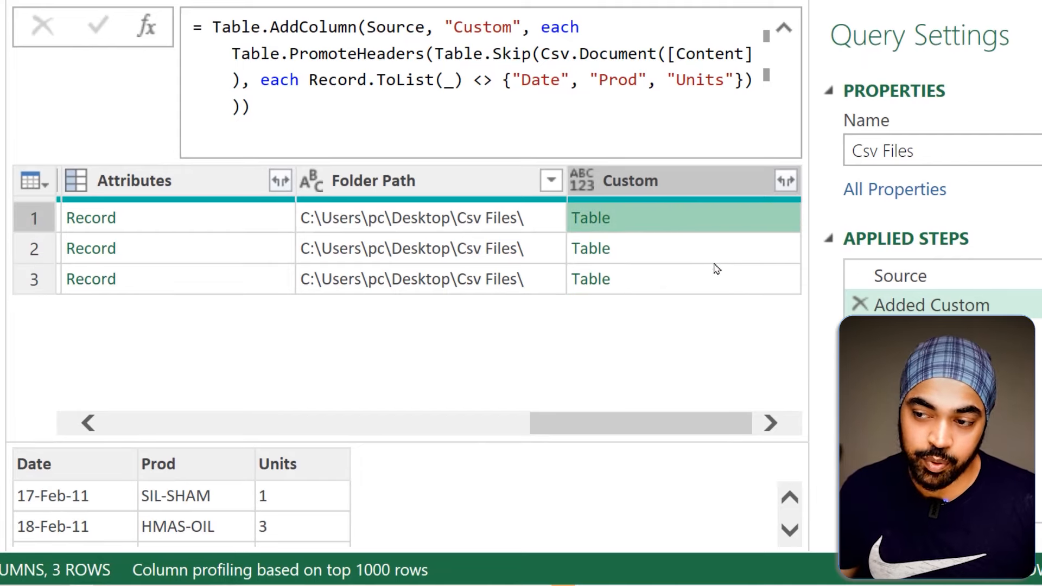
click(785, 181)
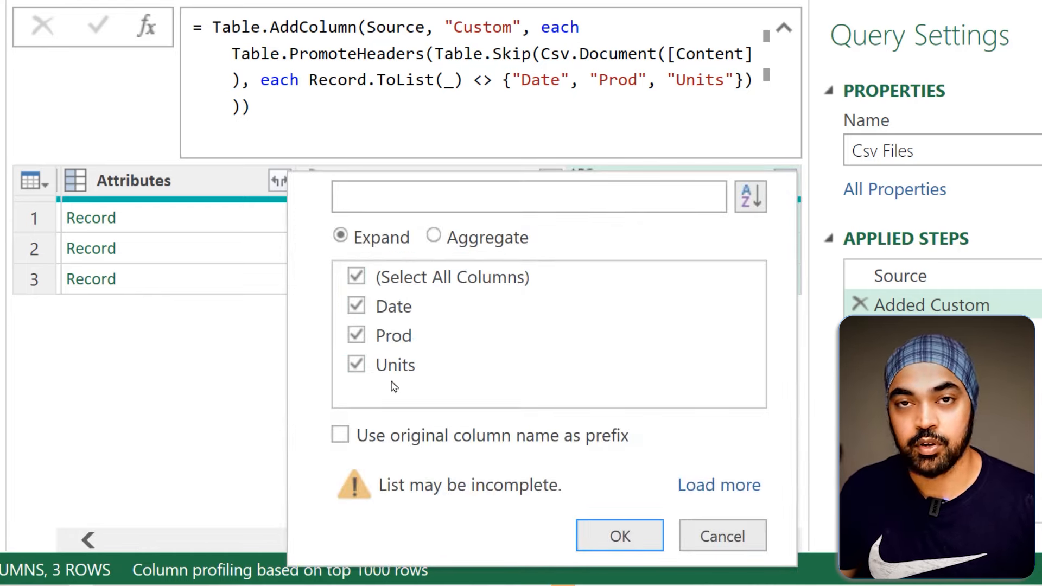
click(602, 533)
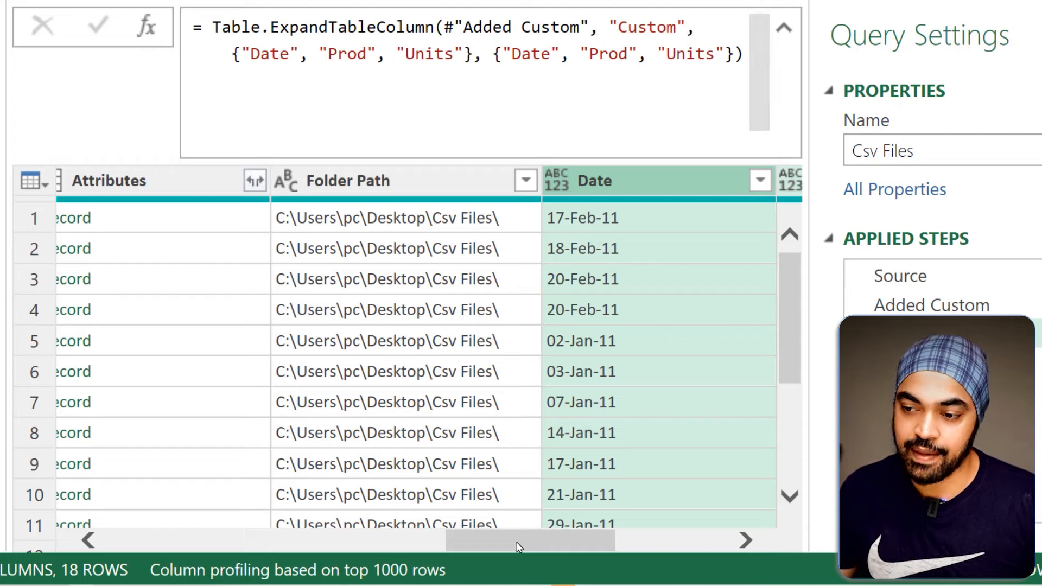
Examine the expanded query, comparing the file metadata columns with the combined Date, Prod and Units columns.
drag(519, 547, 228, 542)
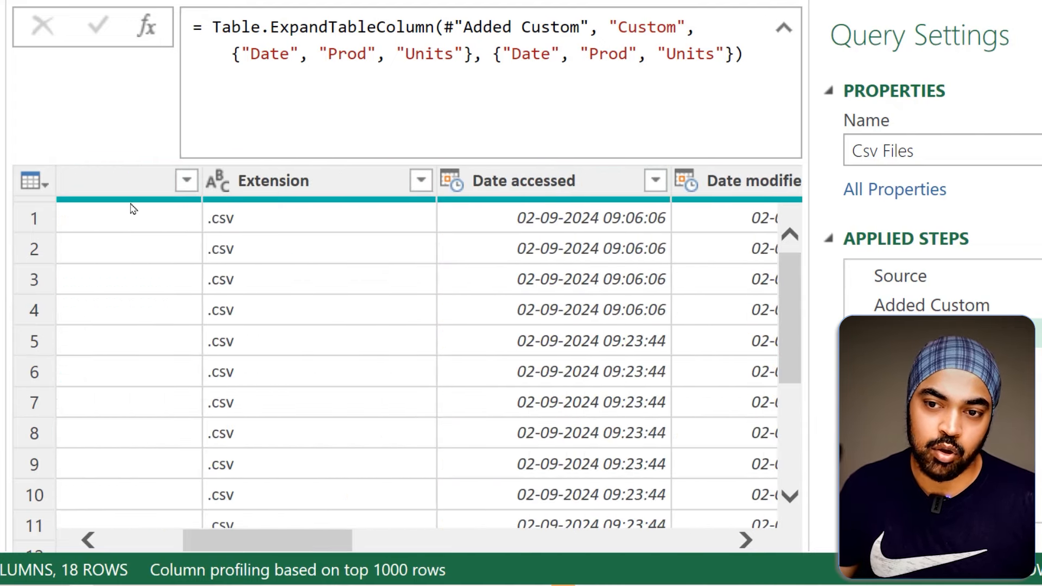
click(602, 184)
click(741, 185)
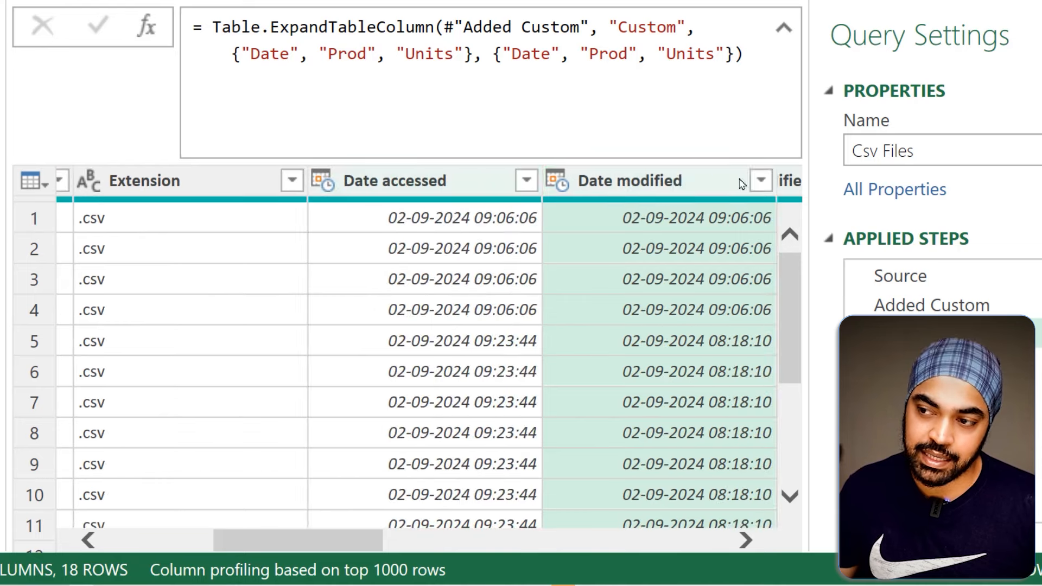
drag(349, 541, 627, 539)
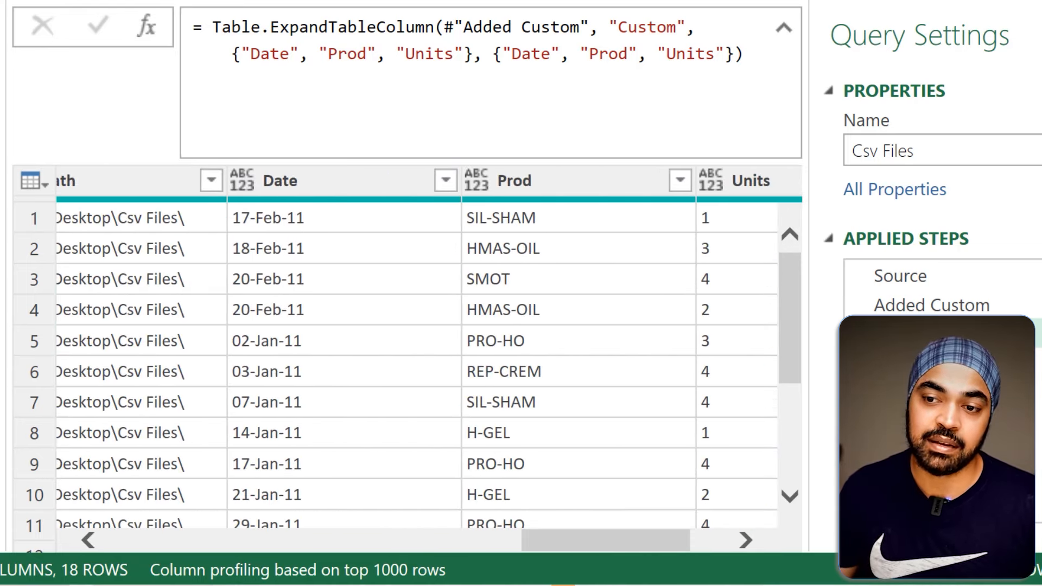
drag(219, 157, 777, 425)
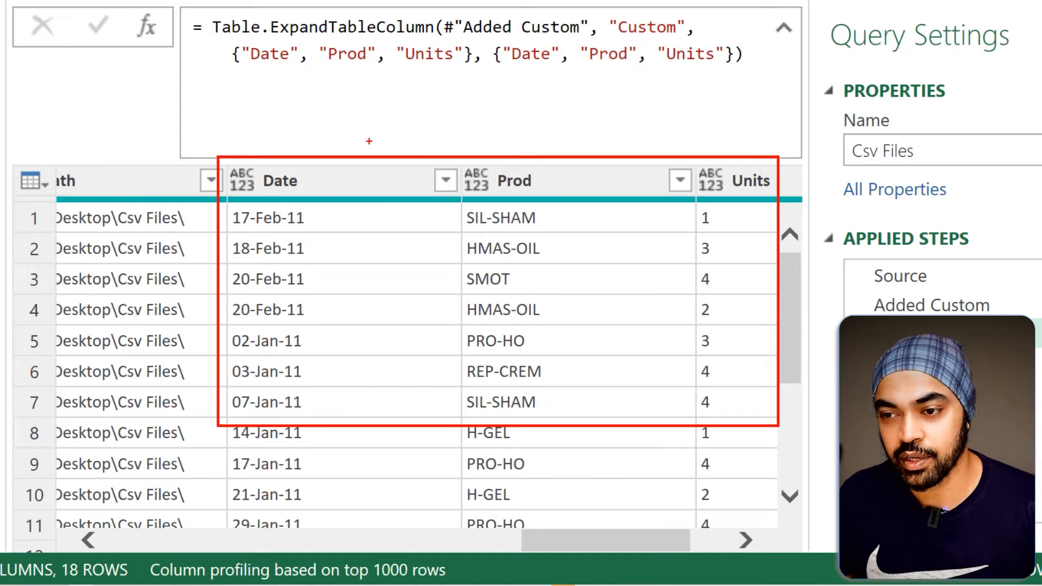
drag(327, 185, 352, 166)
drag(581, 184, 605, 164)
drag(727, 187, 733, 175)
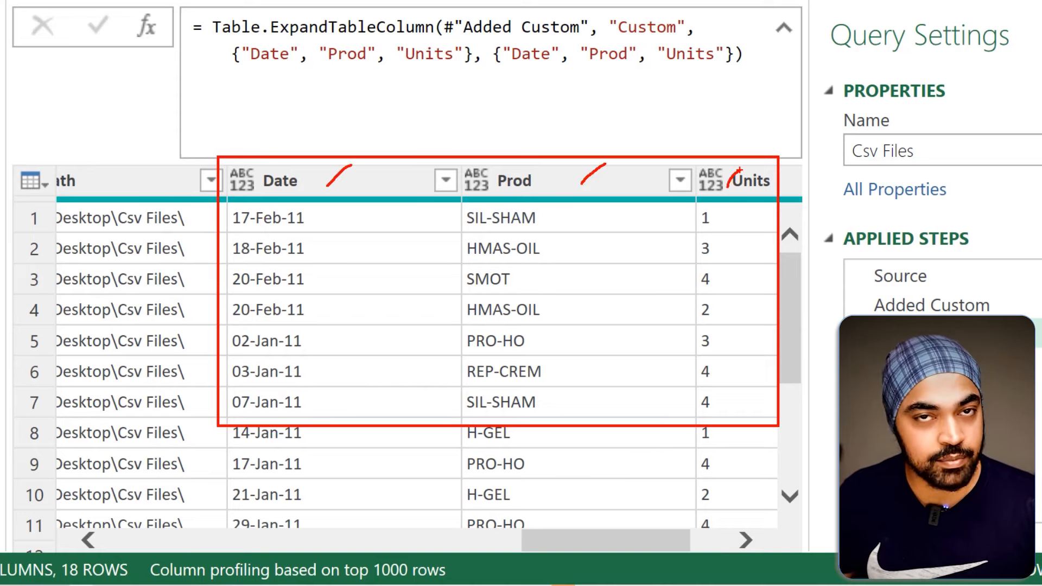
key(Escape)
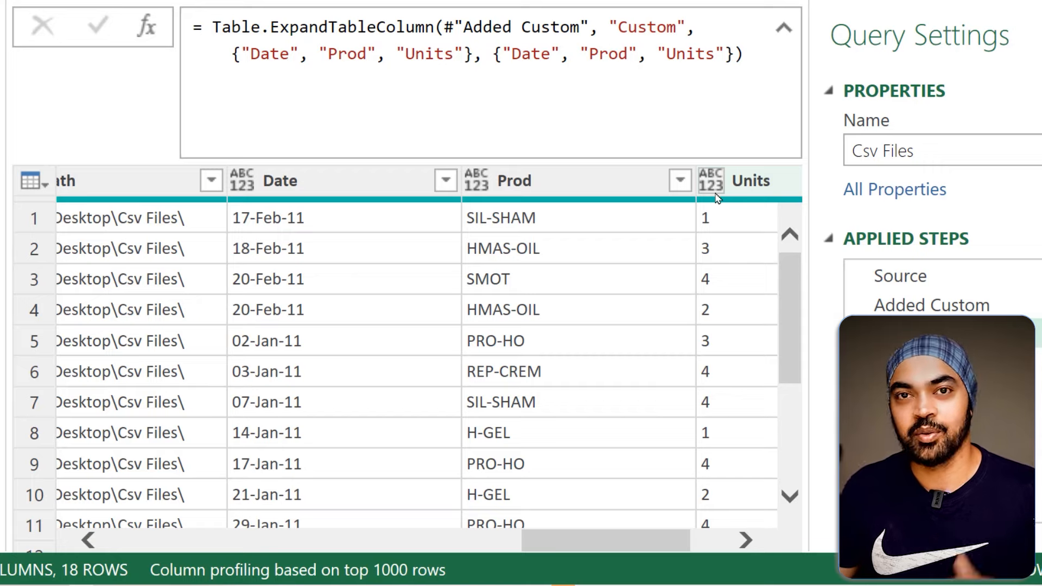